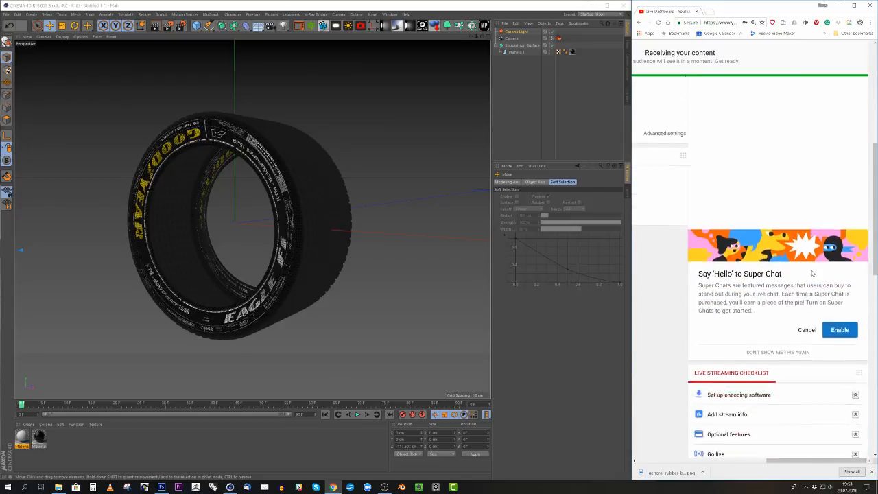
- Examine the YouTube live dashboard's stream status, settings and Top chat, keeping the browser docked beside the 3D scene
scroll(811, 282, down, 3)
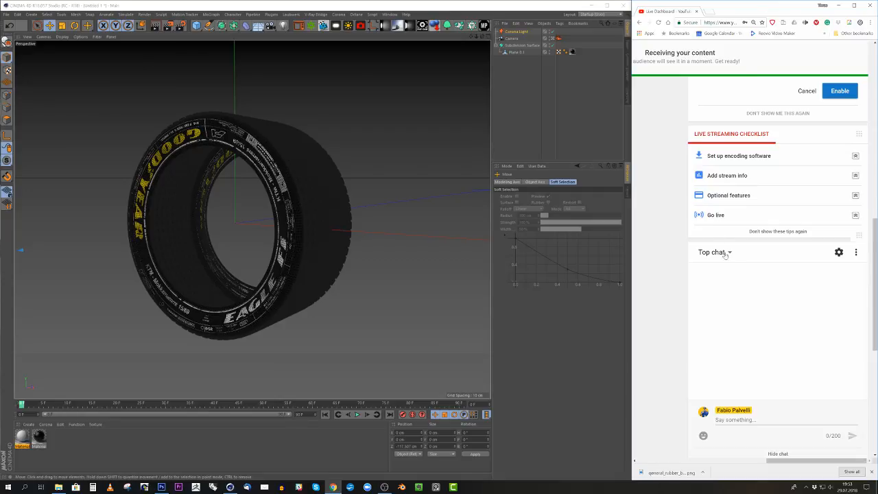
drag(765, 5, 595, 3)
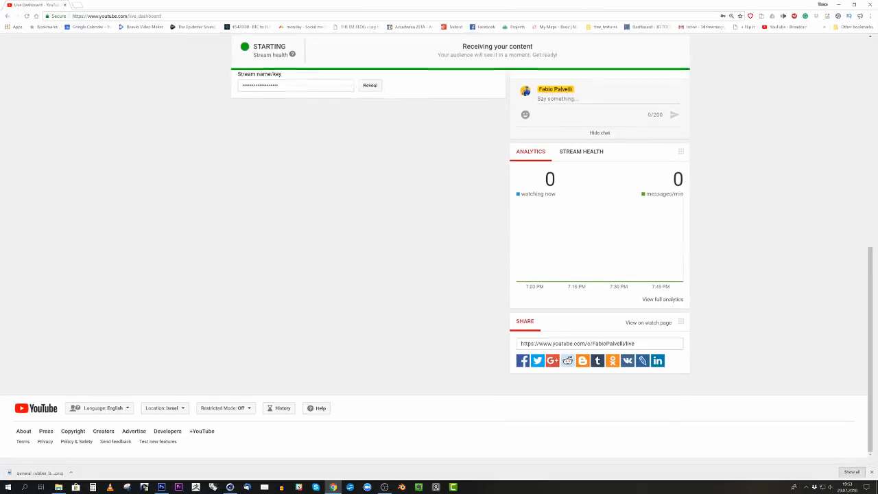
scroll(631, 224, up, 10)
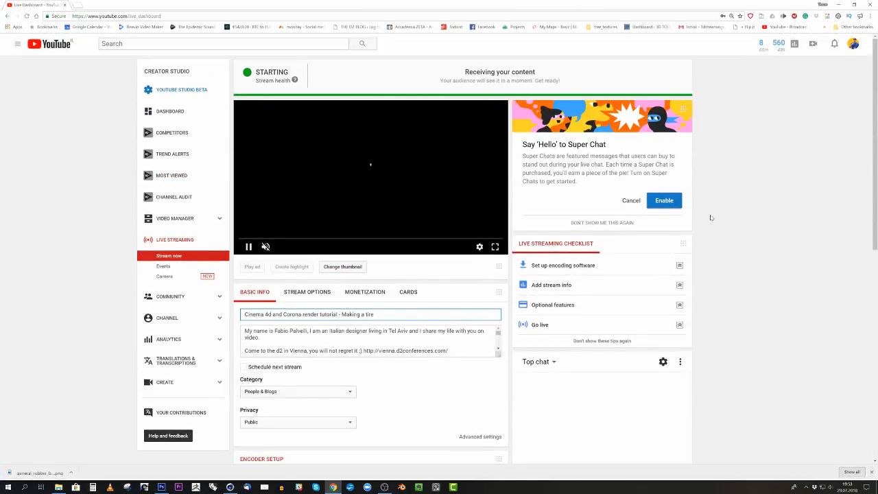
scroll(645, 217, down, 3)
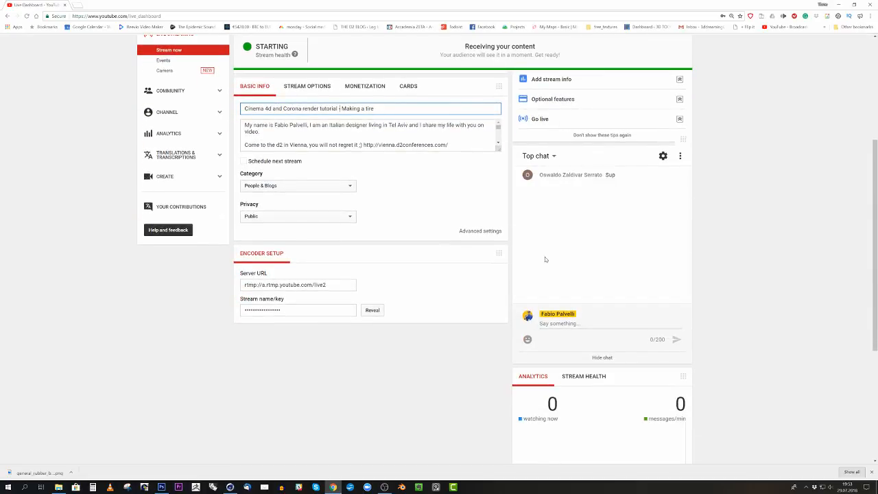
scroll(480, 233, up, 3)
scroll(622, 295, down, 3)
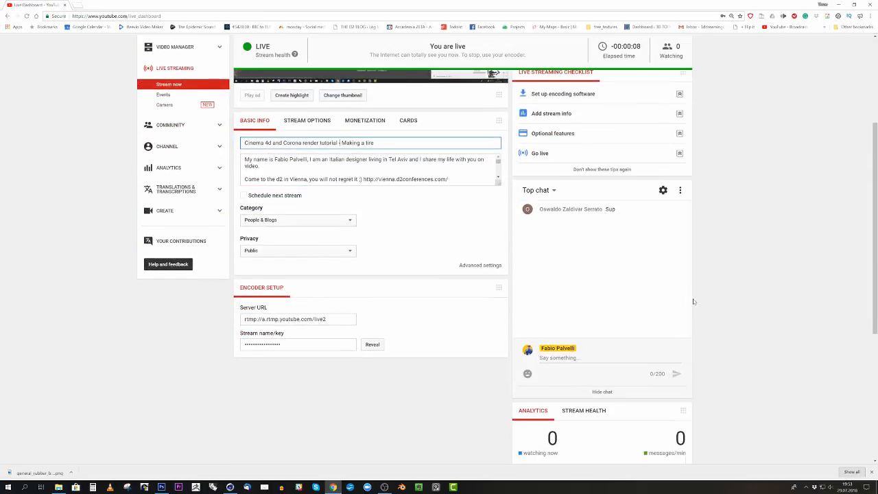
scroll(693, 302, down, 5)
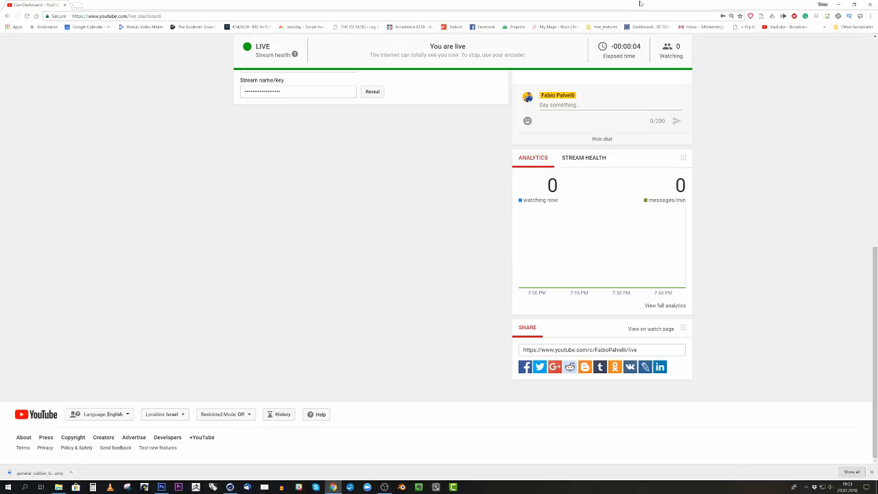
drag(640, 4, 877, 24)
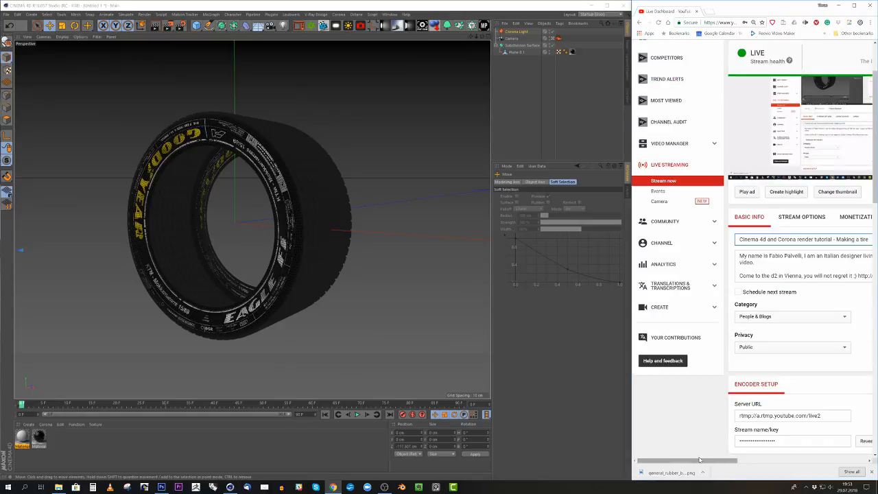
drag(699, 459, 827, 460)
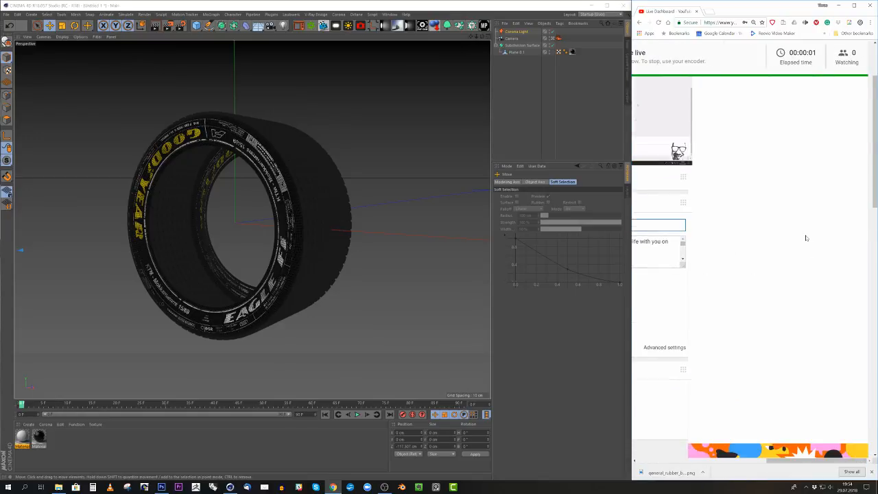
scroll(806, 238, down, 10)
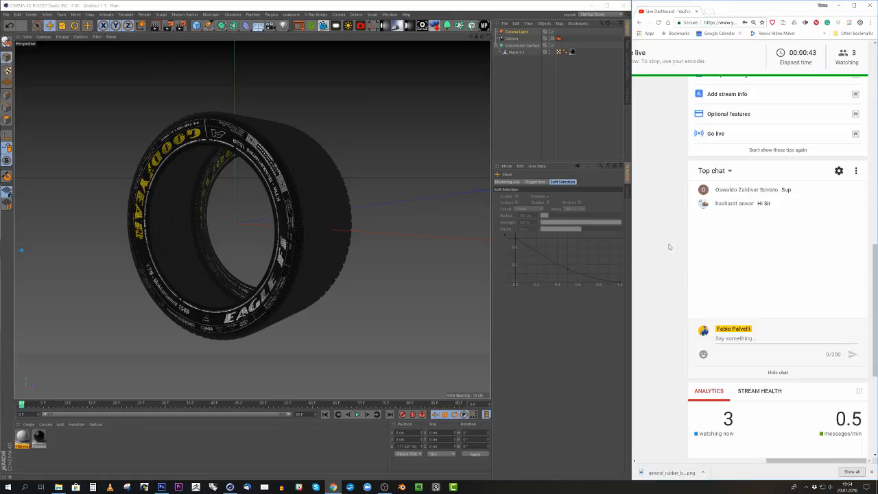
- Post "is the audio working guys?" in the live chat and enlarge the Cinema 4D window to full screen
click(735, 338)
text(is the audi)
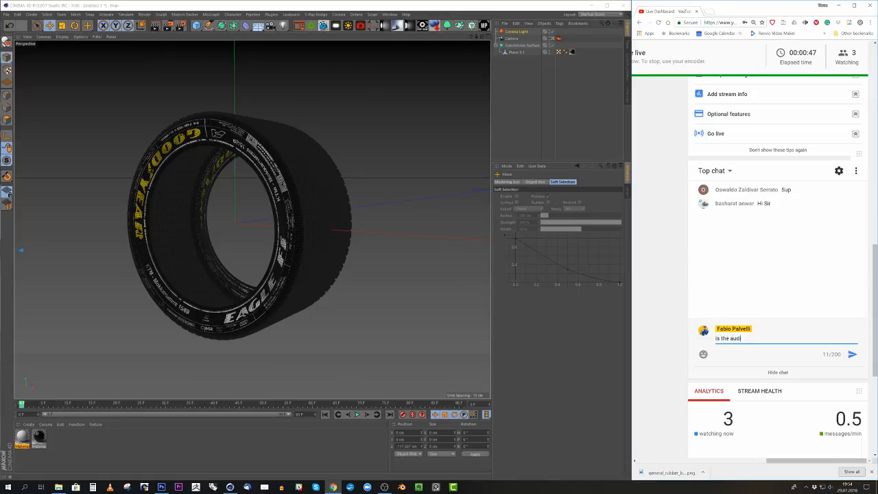
text(o working guys?)
key(Return)
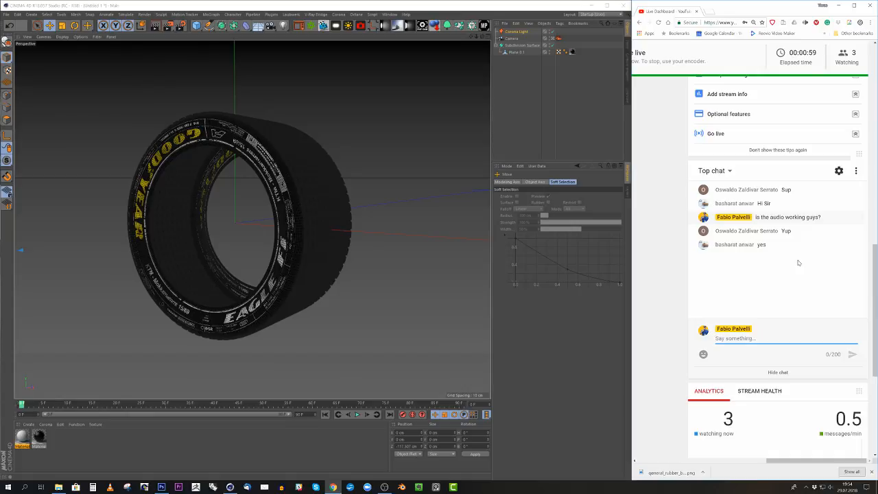
click(606, 5)
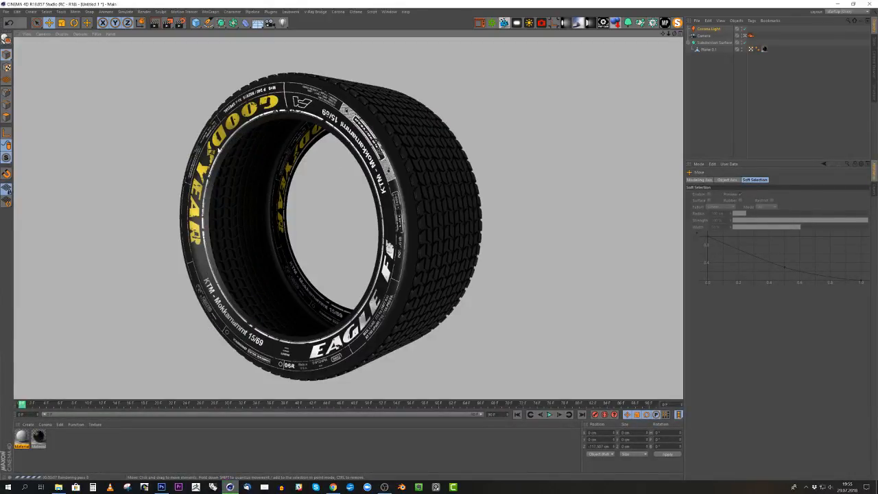
- Switch to Chrome, enlarge it to full screen and open the Behance profile page in a new tab
click(333, 487)
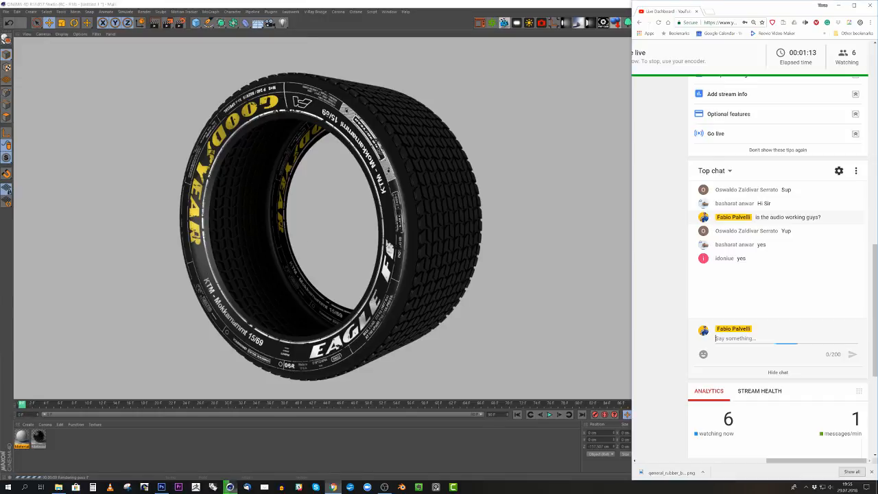
click(710, 12)
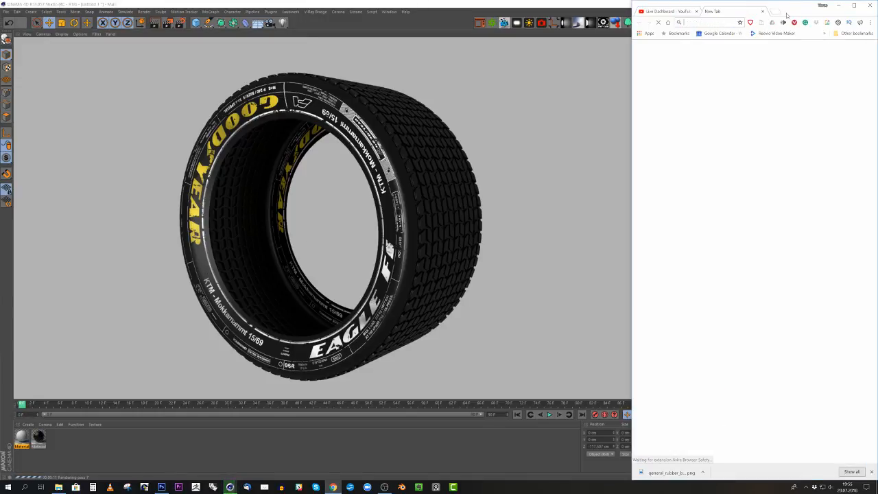
click(854, 7)
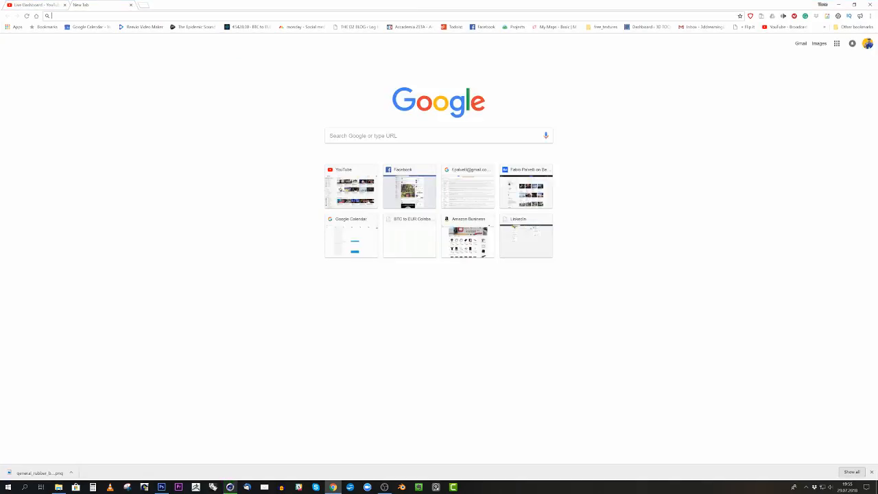
text(beha)
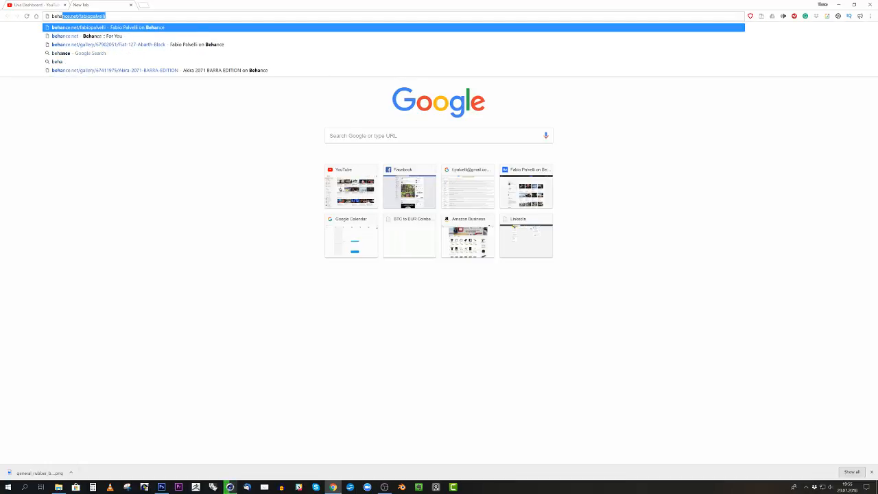
key(Return)
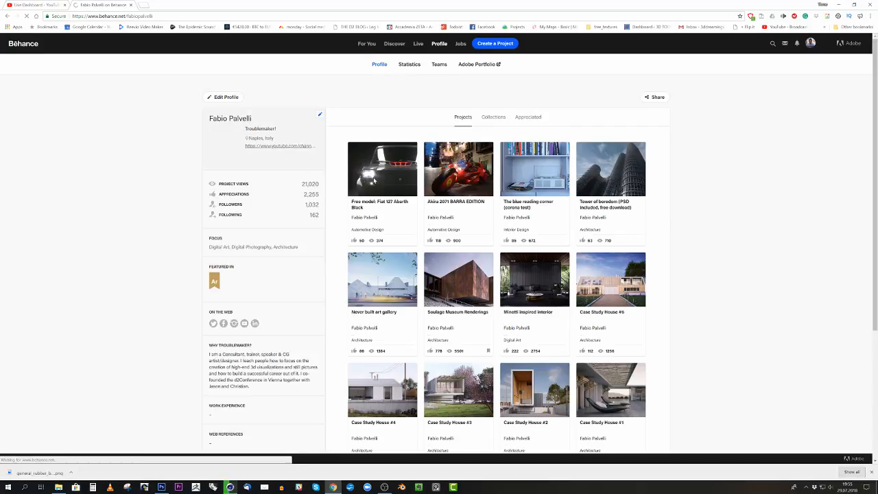
- Examine the car and tire renders in the Fiat 127 Abarth Black project, then return to Cinema 4D
click(382, 192)
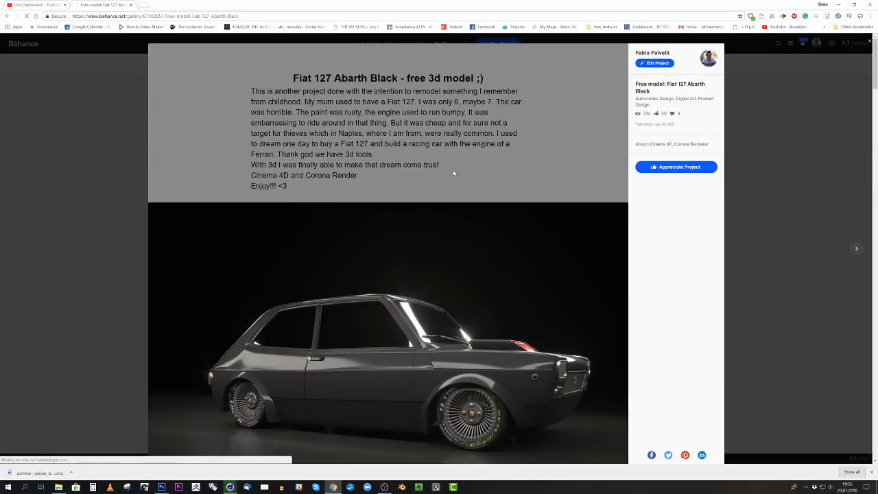
scroll(545, 171, down, 3)
scroll(534, 193, down, 1)
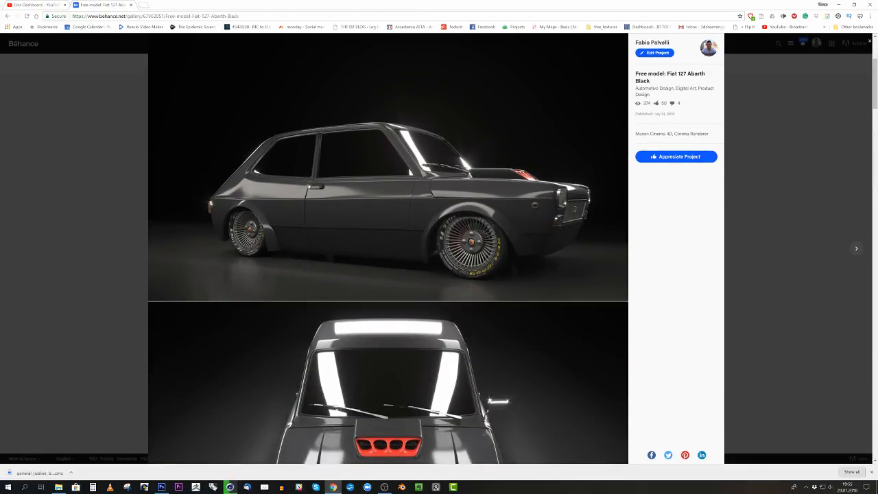
drag(270, 2, 877, 55)
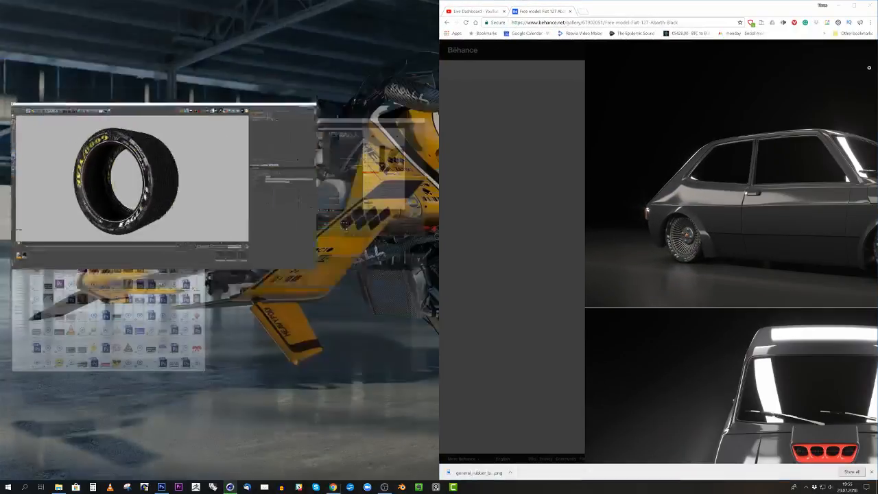
click(838, 5)
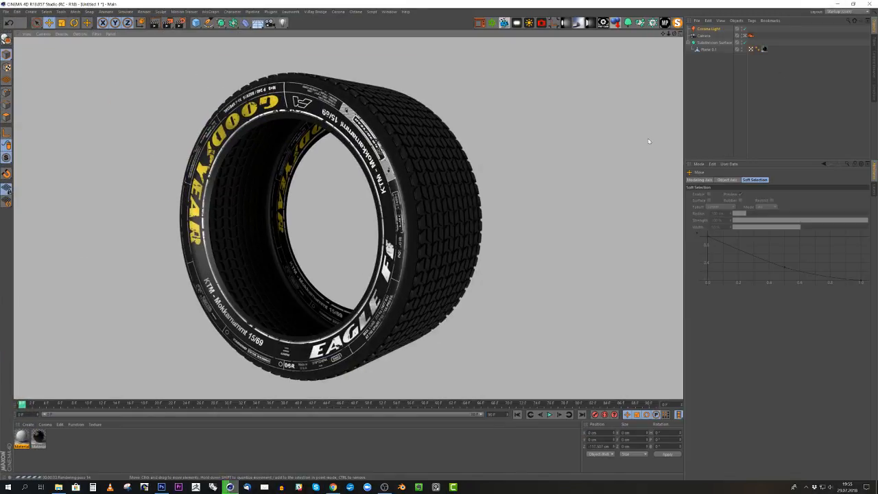
- Delete all existing objects from the scene and add a plane primitive
drag(719, 66, 695, 31)
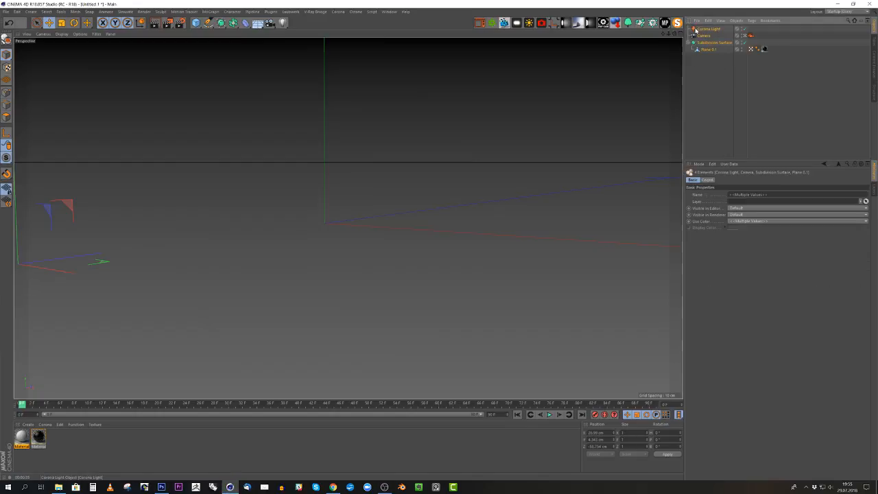
key(Delete)
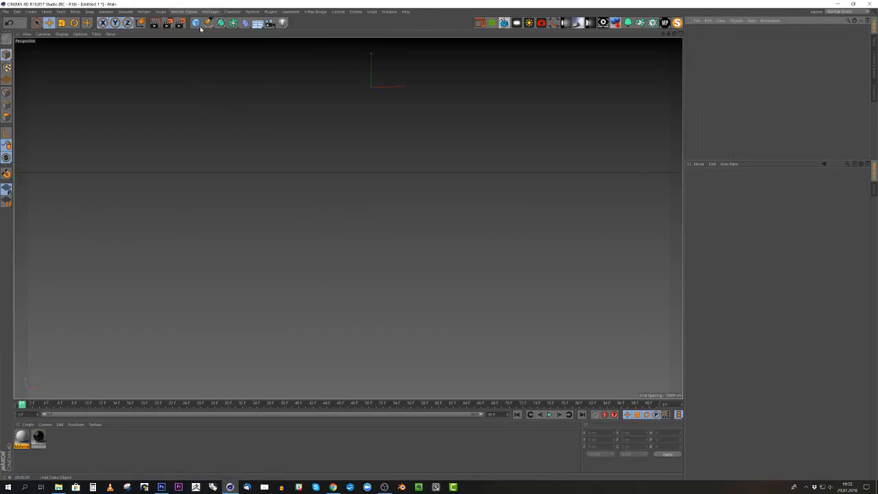
click(195, 23)
click(264, 44)
key(h)
alt+drag(389, 128, 398, 192)
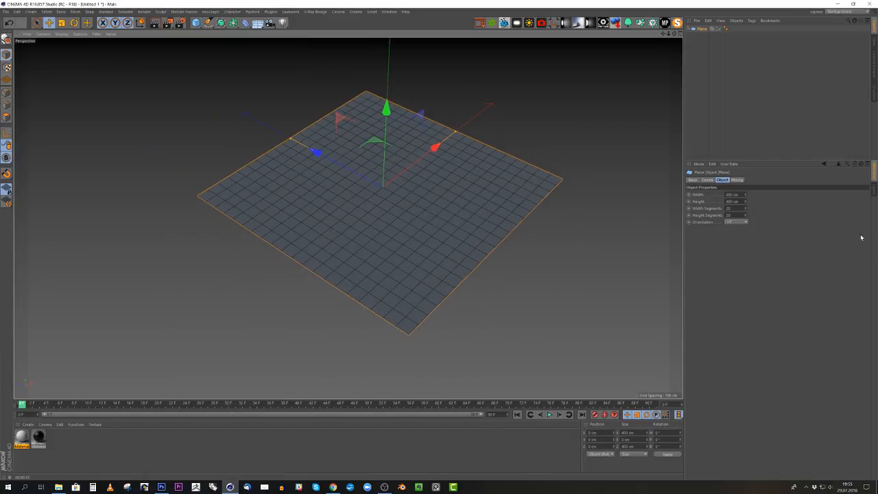
- Shape the plane into a narrow strip about 39 cm high, with 1 height segment and 7 width segments
drag(746, 217, 727, 220)
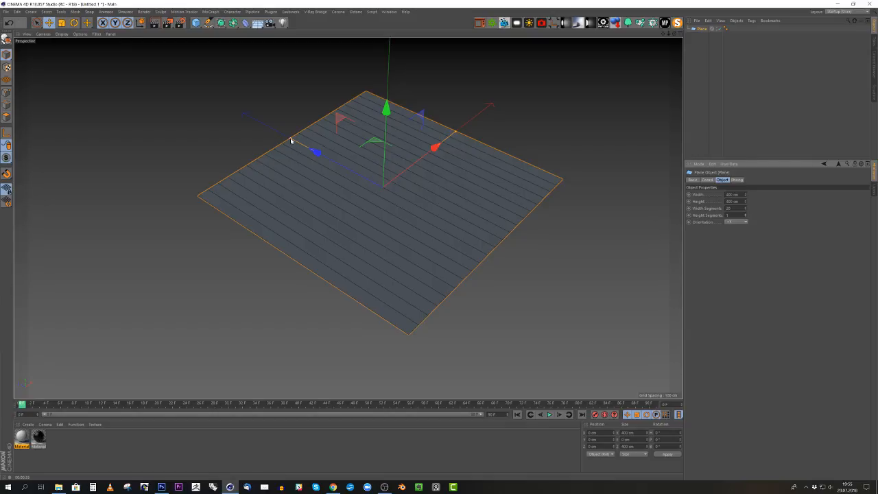
drag(290, 139, 370, 189)
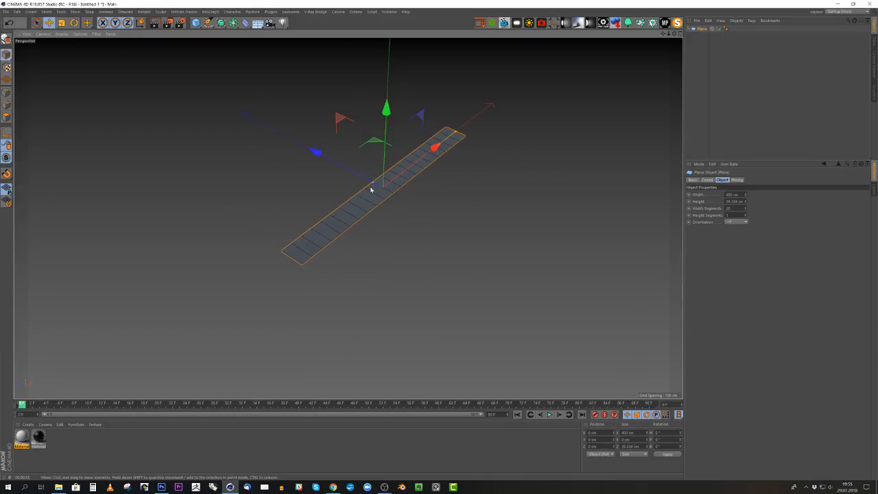
scroll(360, 196, up, 5)
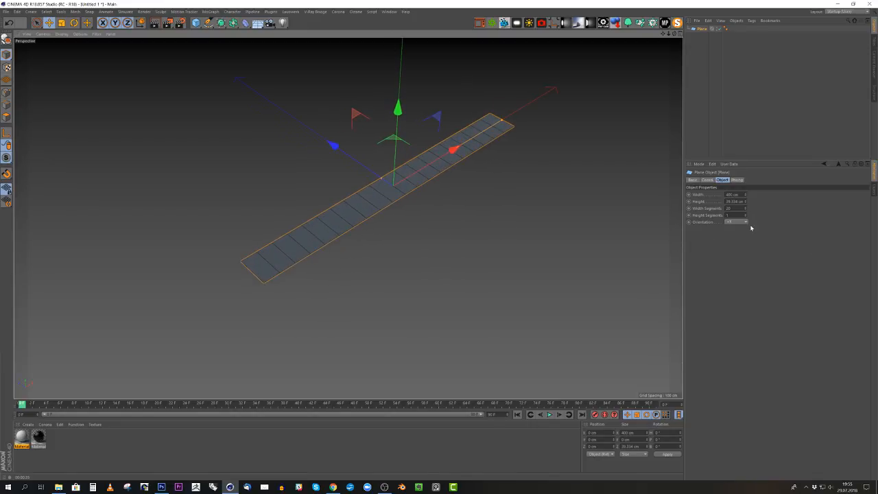
drag(746, 209, 745, 237)
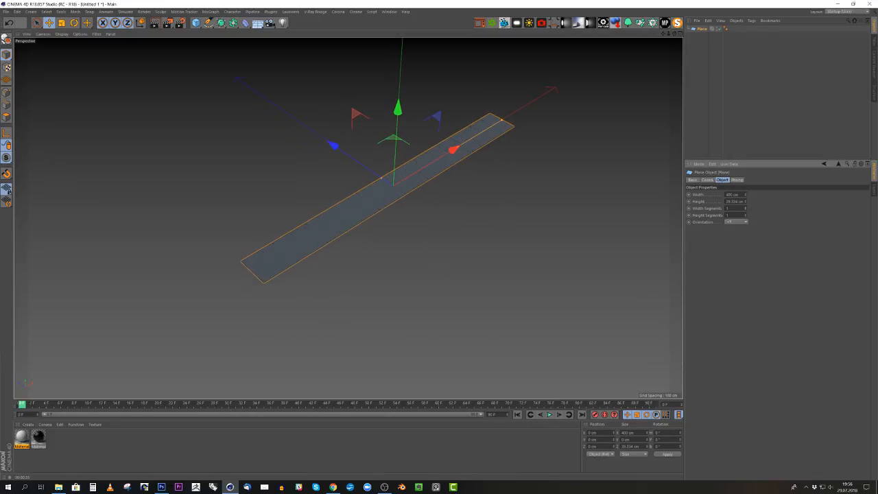
click(745, 208)
alt+drag(331, 192, 397, 204)
click(746, 208)
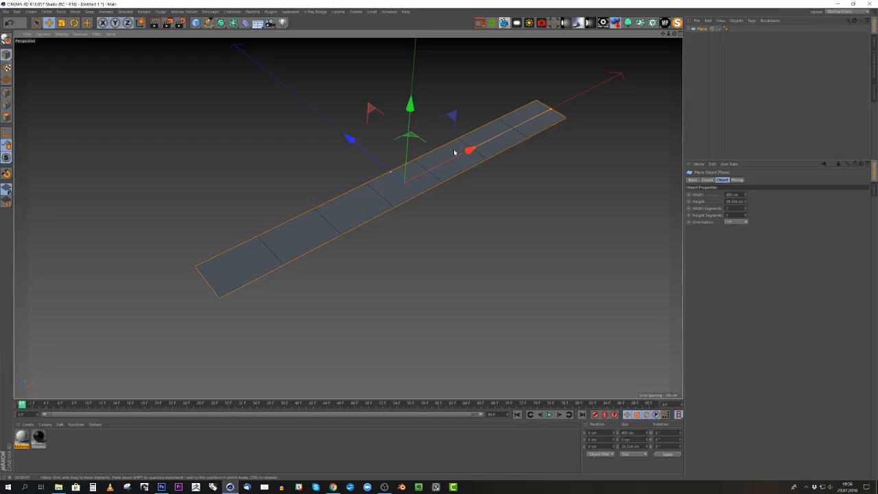
- Convert the plane to an editable polygon object and select all its polygons
key(c)
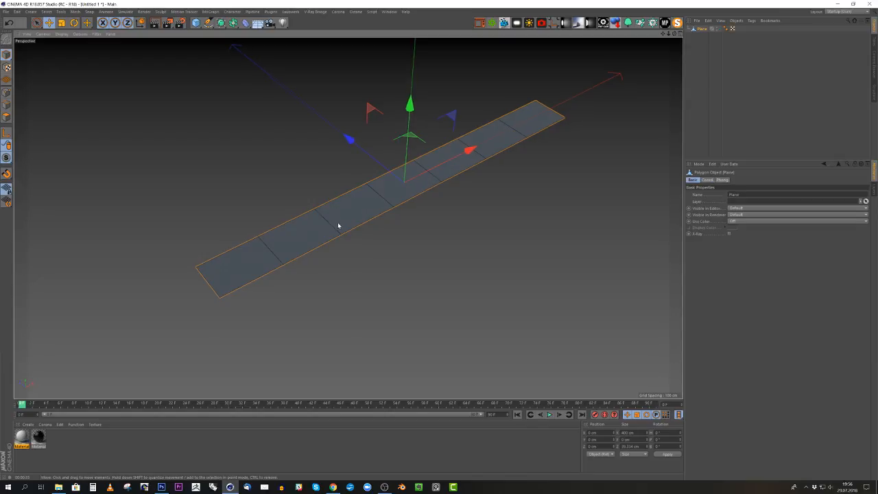
click(7, 117)
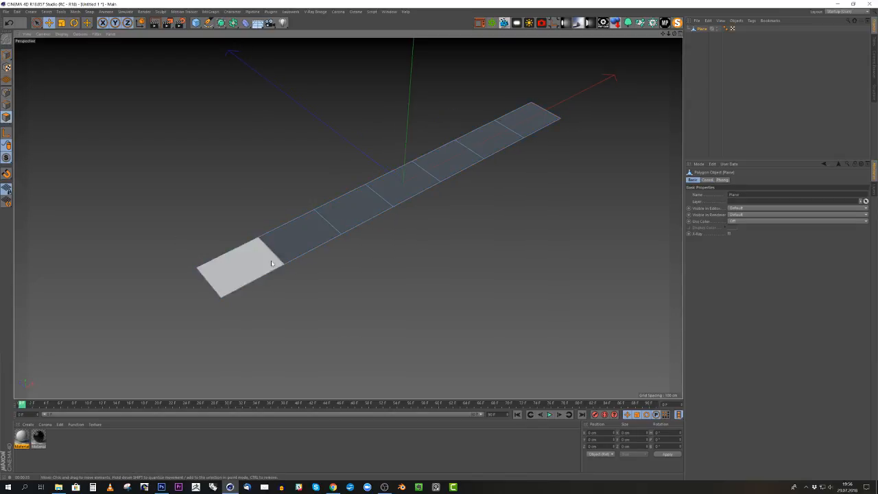
key(ctrl+a)
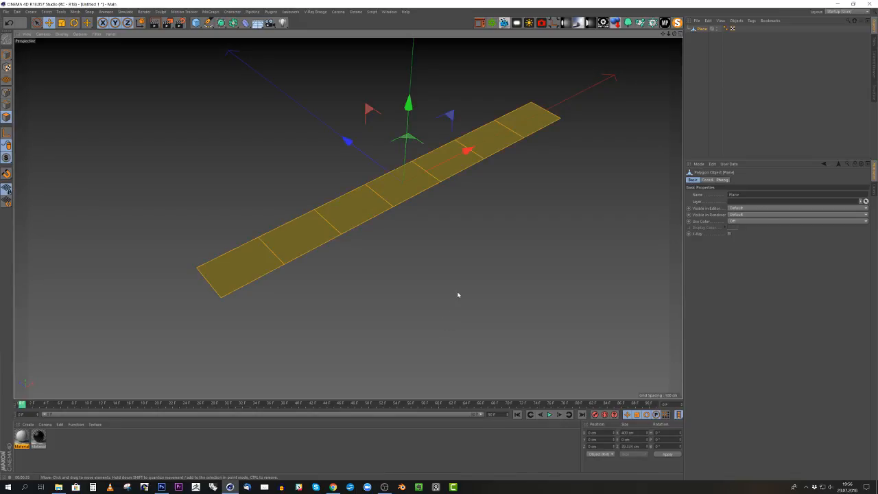
- Inset the selected polygons individually with Extrude Inner by about 6.2 cm, with Preserve Groups off
right_click(458, 294)
key(i)
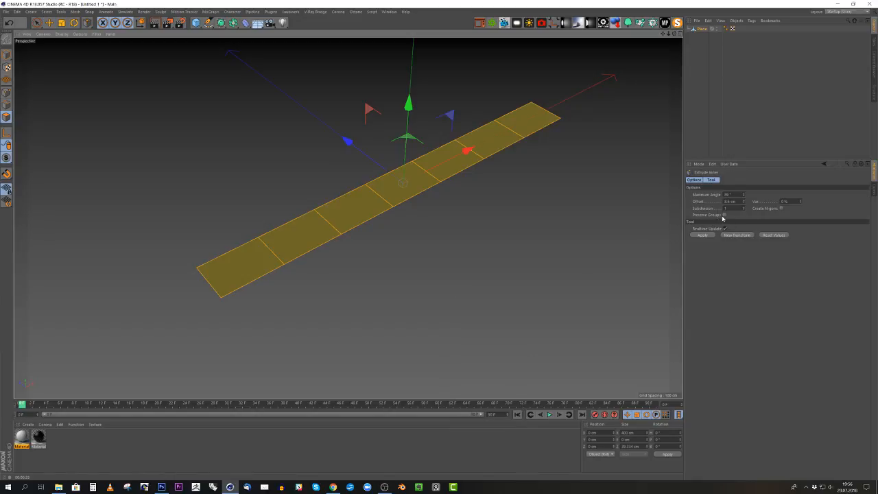
drag(519, 203, 542, 203)
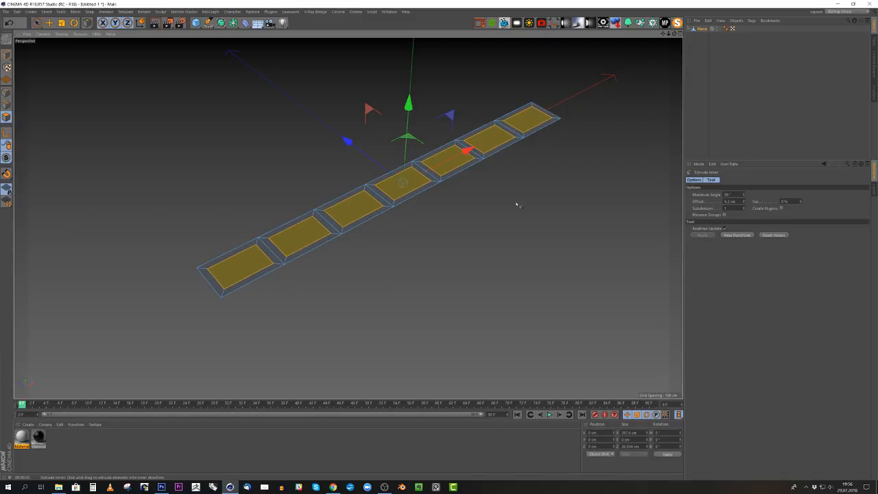
- Extrude the seven selected inner polygons upward by about 5.1 cm to form raised tread blocks
key(d)
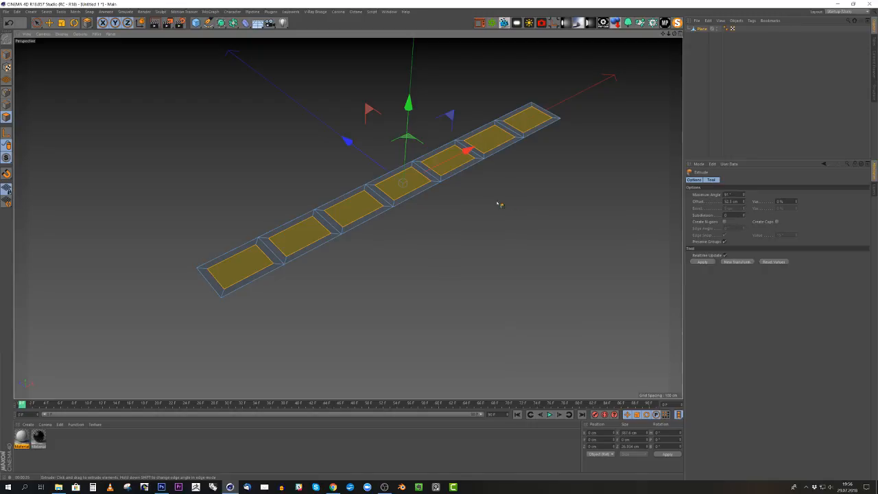
drag(473, 210, 382, 197)
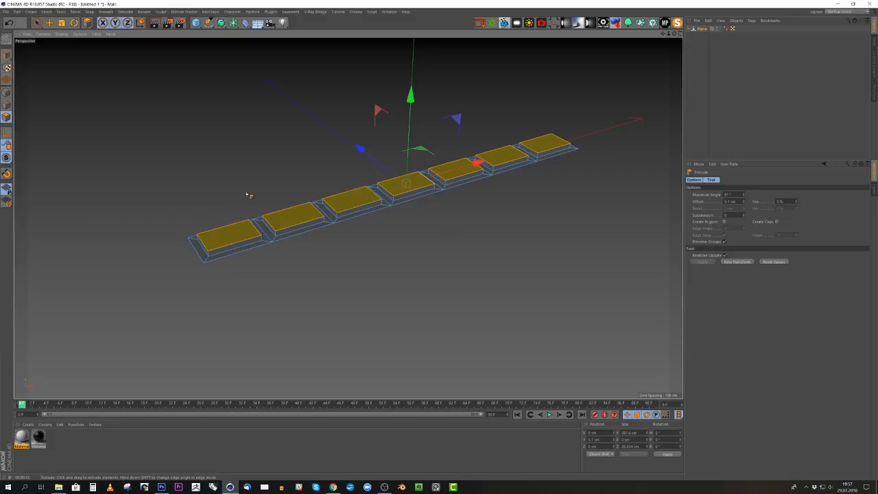
alt+drag(248, 195, 252, 259)
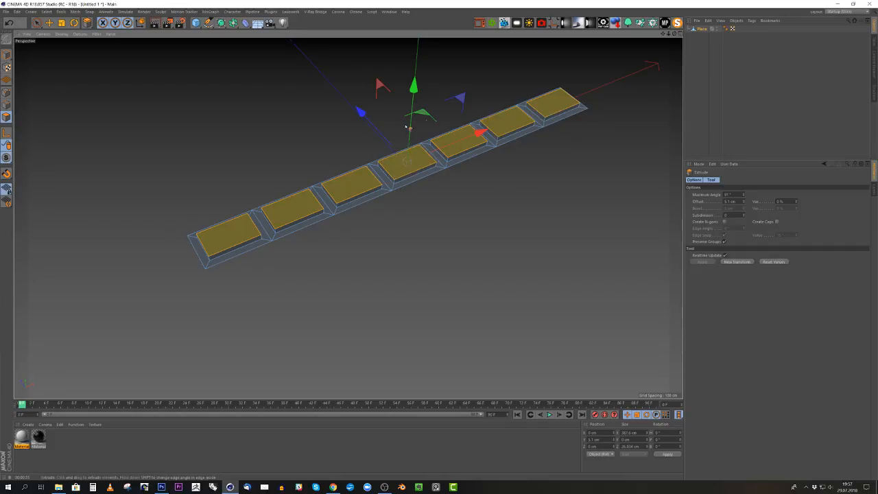
- In the top view, select the points at the first, third and fifth seams and shift them about 16 cm along negative Z to create a zigzag
middle_click(486, 142)
middle_click(508, 130)
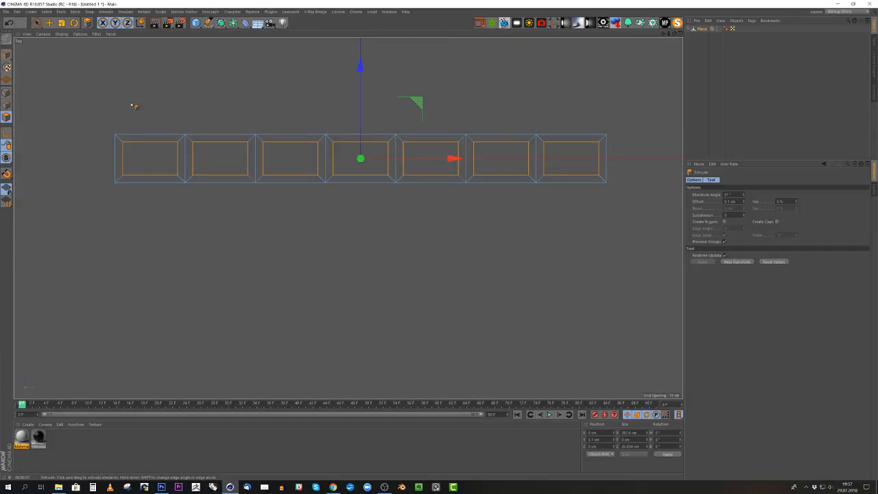
drag(36, 23, 69, 40)
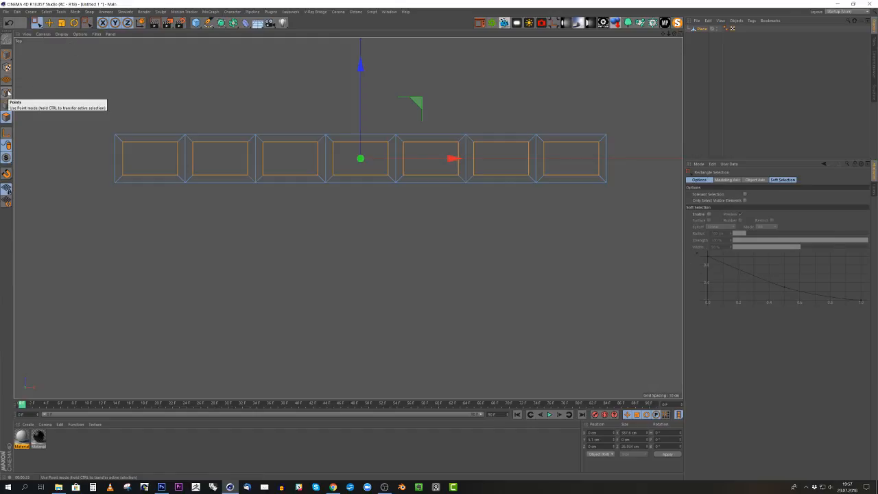
click(7, 92)
drag(159, 116, 211, 202)
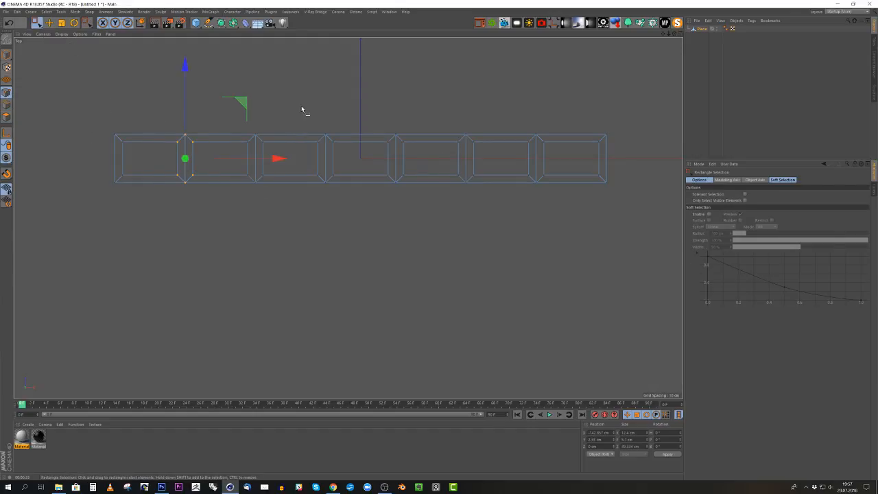
shift+drag(300, 107, 355, 243)
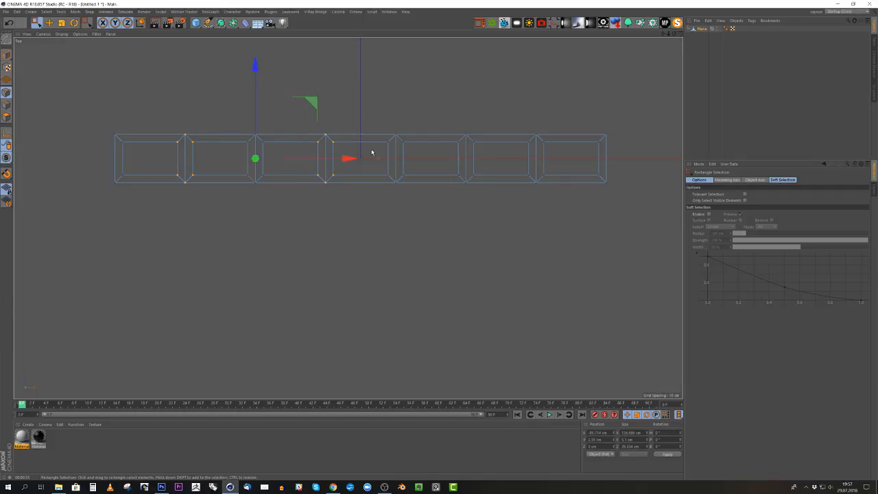
shift+drag(449, 113, 489, 224)
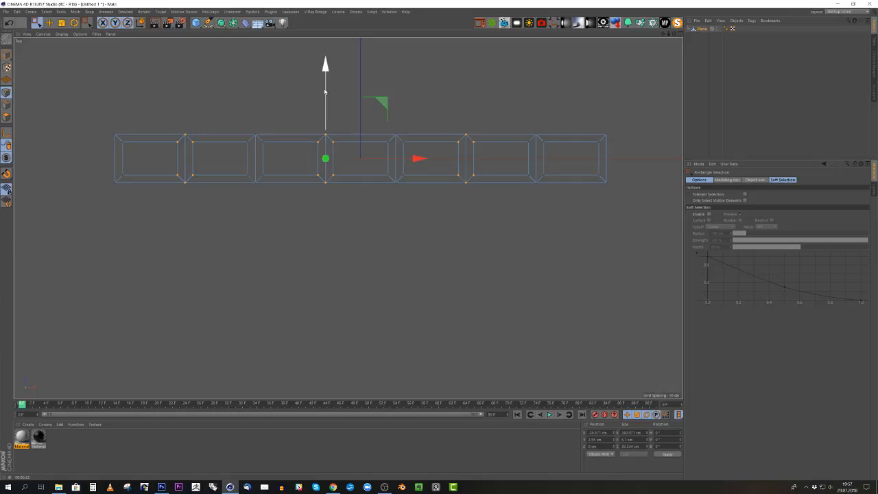
drag(325, 91, 305, 112)
- Move the points at the strip's left end outward along X, making the whole strip about 409 cm long
middle_click(305, 110)
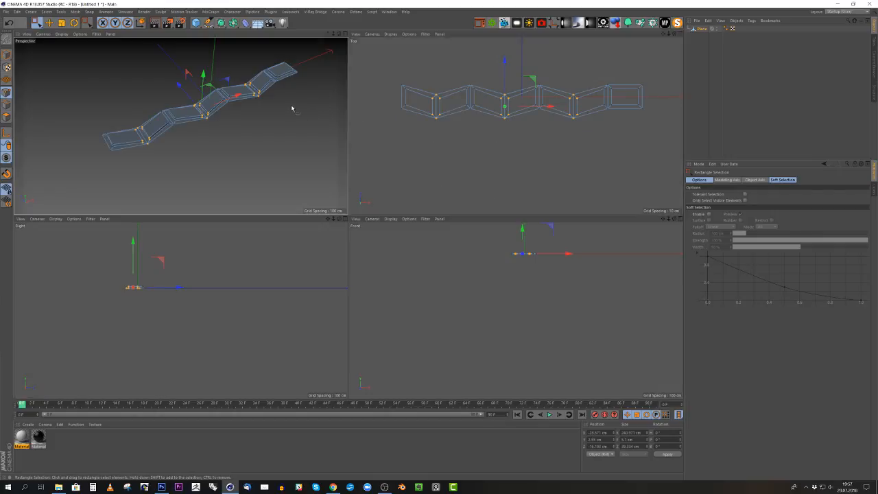
middle_click(292, 108)
alt+drag(299, 290, 257, 287)
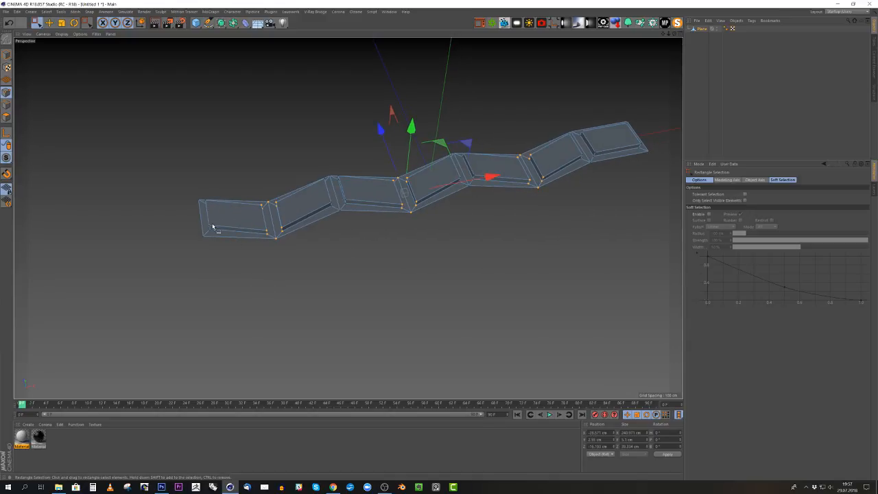
mouse_move(237, 230)
alt+mouse_down()
mouse_move(321, 222)
mouse_move(264, 220)
mouse_move(227, 237)
alt+mouse_up()
middle_click(259, 184)
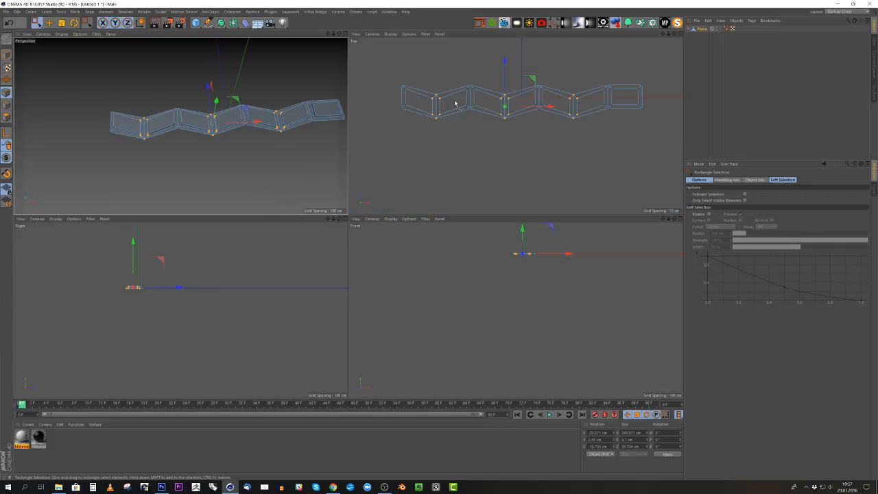
key(F2)
scroll(67, 146, up, 3)
drag(199, 203, 240, 244)
drag(212, 192, 267, 260)
scroll(222, 144, down, 4)
drag(304, 180, 290, 180)
scroll(238, 177, down, 3)
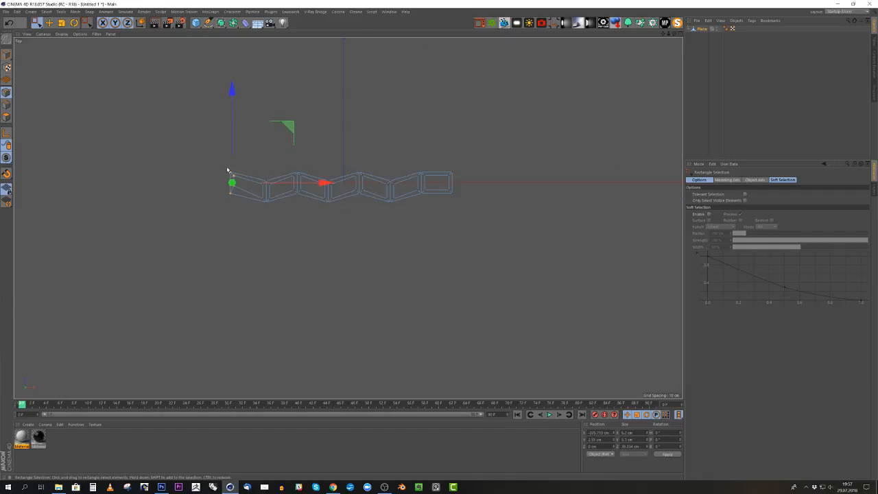
scroll(206, 176, up, 4)
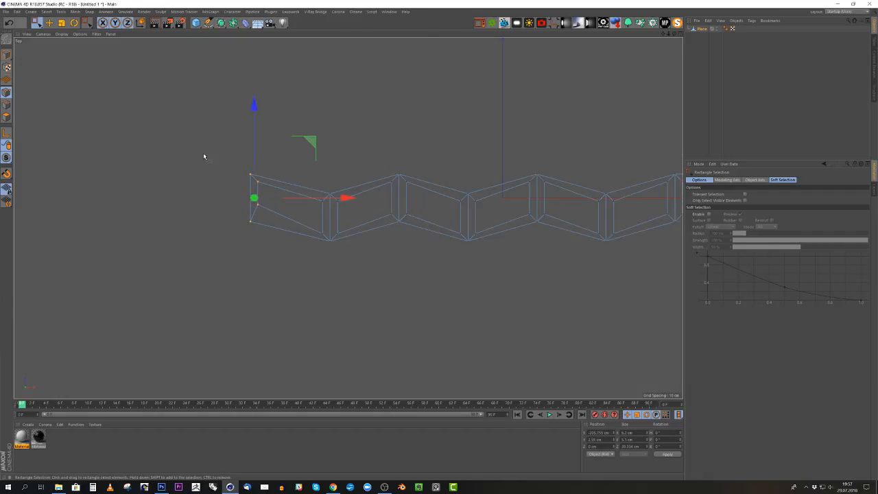
scroll(204, 157, down, 3)
- Switch to model mode, add a Subdivision Surface and nest the plane inside it
middle_click(409, 157)
middle_click(217, 153)
alt+drag(269, 169, 180, 141)
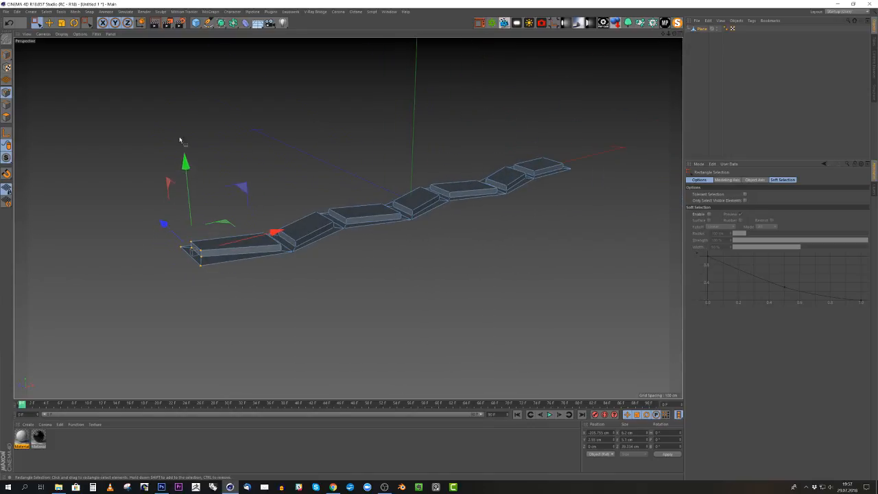
click(7, 54)
alt+drag(521, 135, 494, 192)
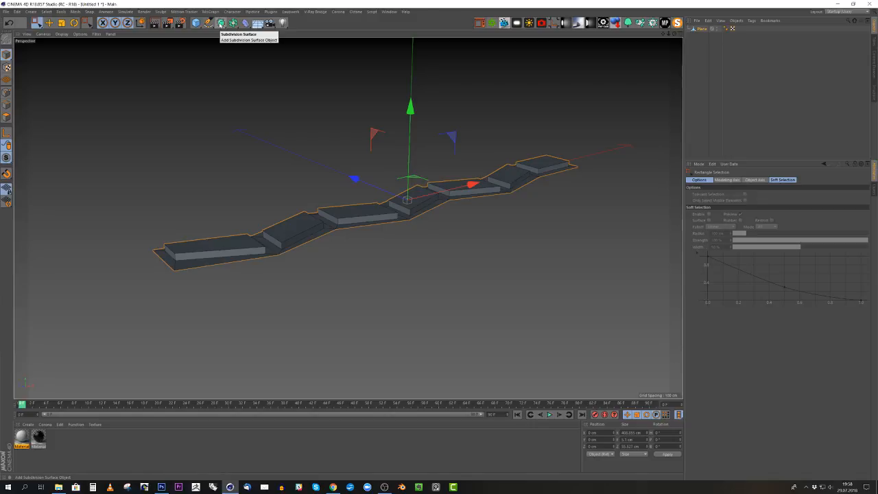
click(220, 24)
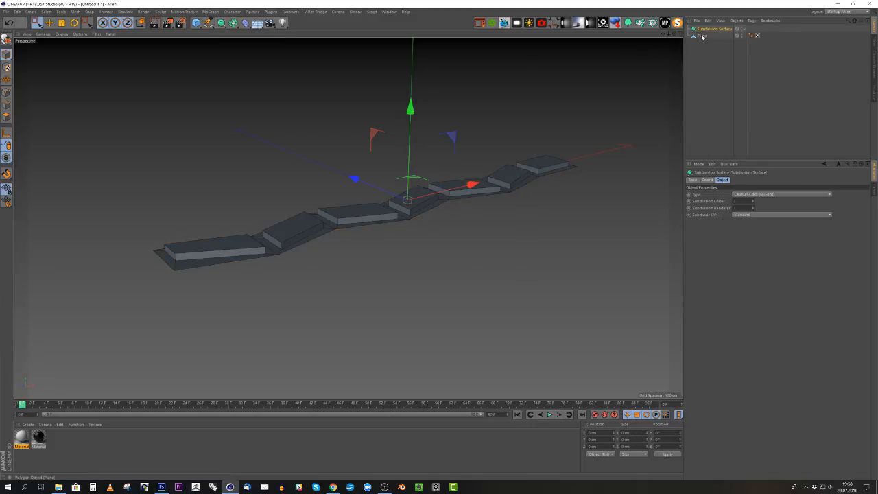
drag(702, 37, 707, 31)
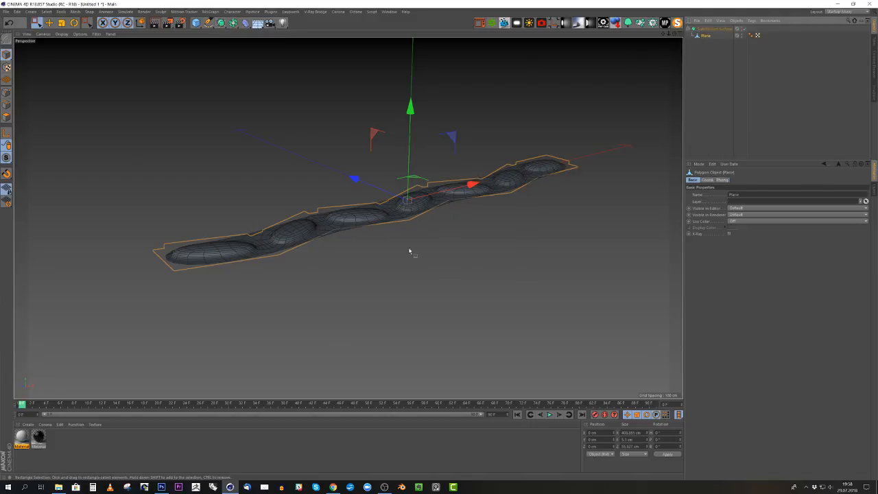
- Examine the smoothed tread blocks up close in perspective and in the front view
alt+drag(337, 234, 333, 240)
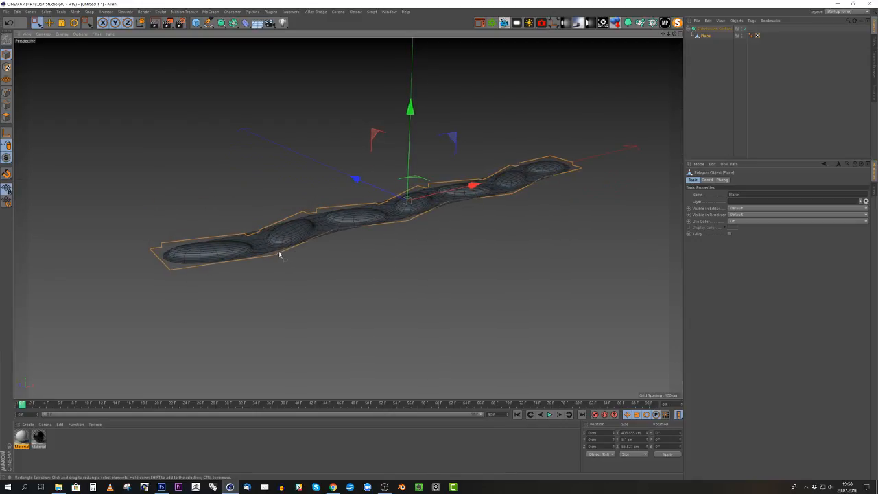
alt+drag(279, 254, 300, 242)
alt+drag(412, 209, 371, 247)
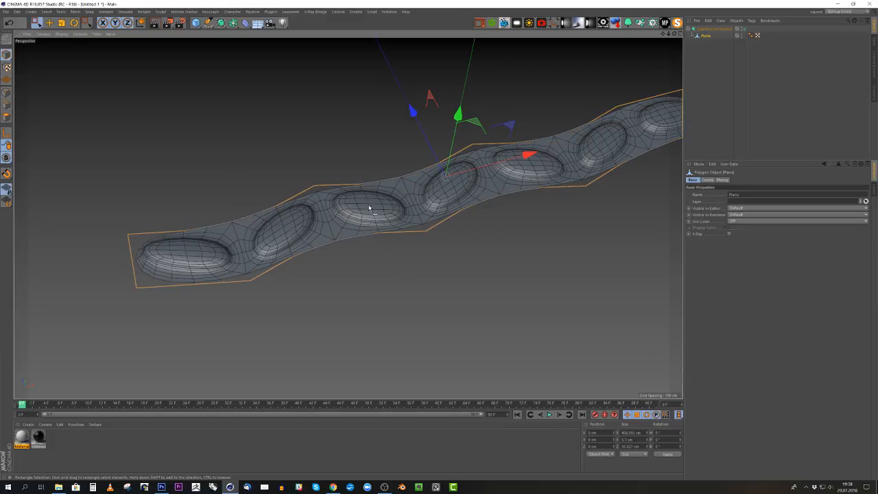
middle_click(508, 206)
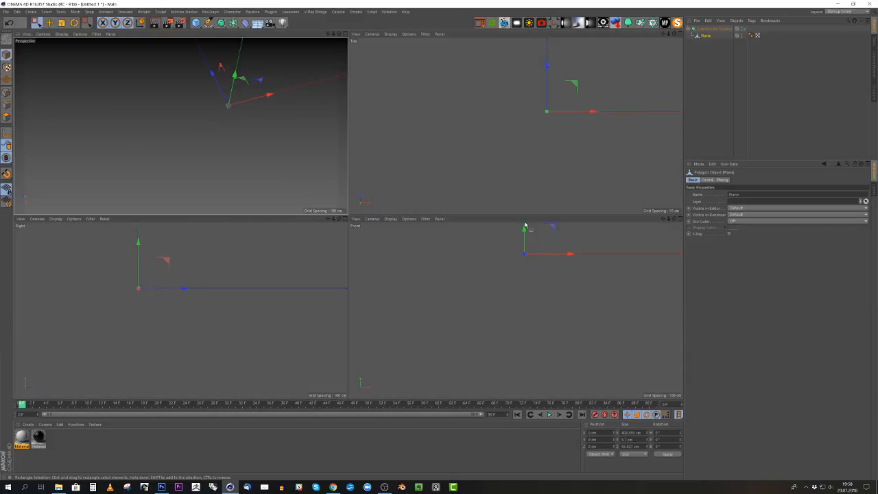
middle_click(491, 287)
alt+middle_drag(358, 74, 373, 190)
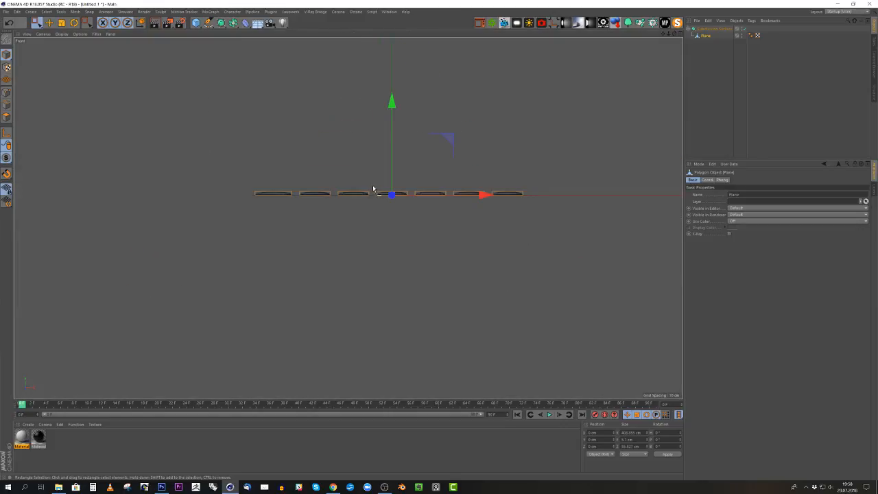
scroll(368, 183, up, 3)
scroll(357, 177, up, 4)
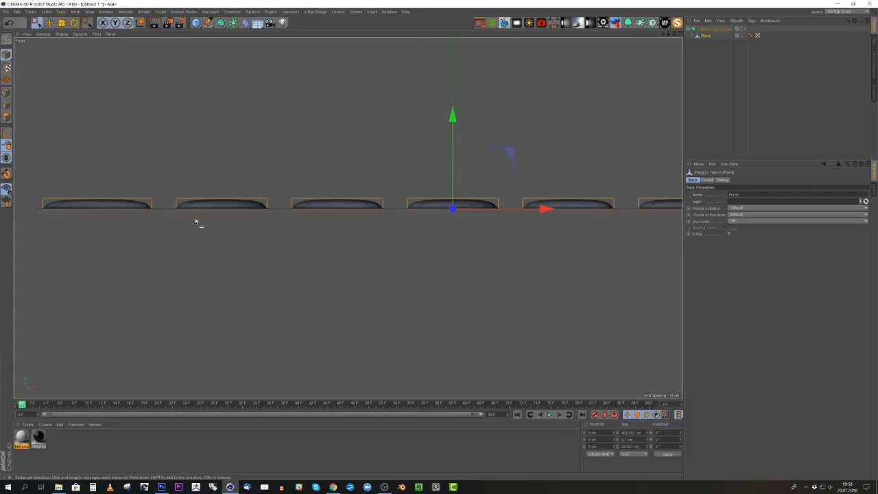
scroll(194, 220, down, 3)
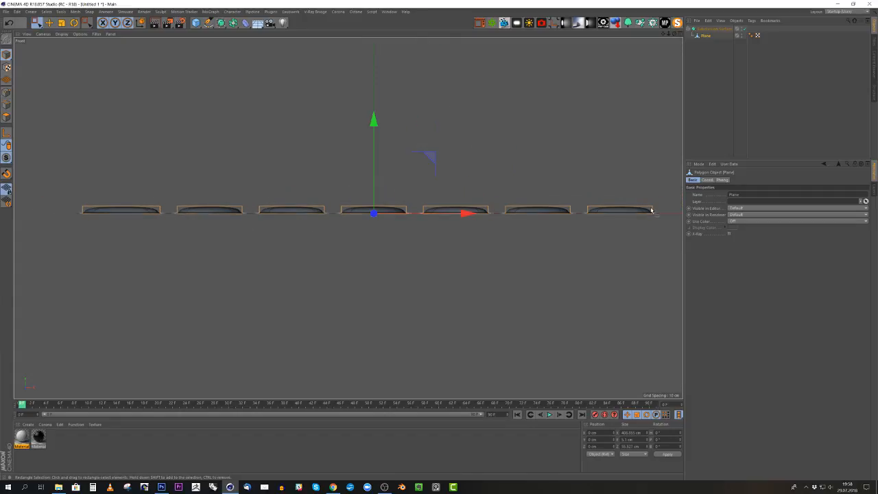
scroll(643, 209, up, 2)
scroll(643, 210, down, 2)
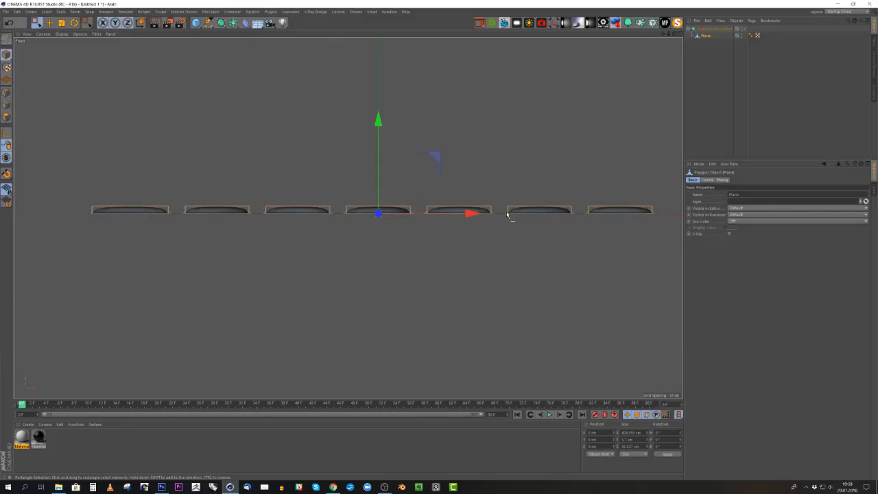
- In edge mode with Visible Only off, make a straight horizontal Line Cut through all seven blocks just below their top edges
key(k)
key(k)
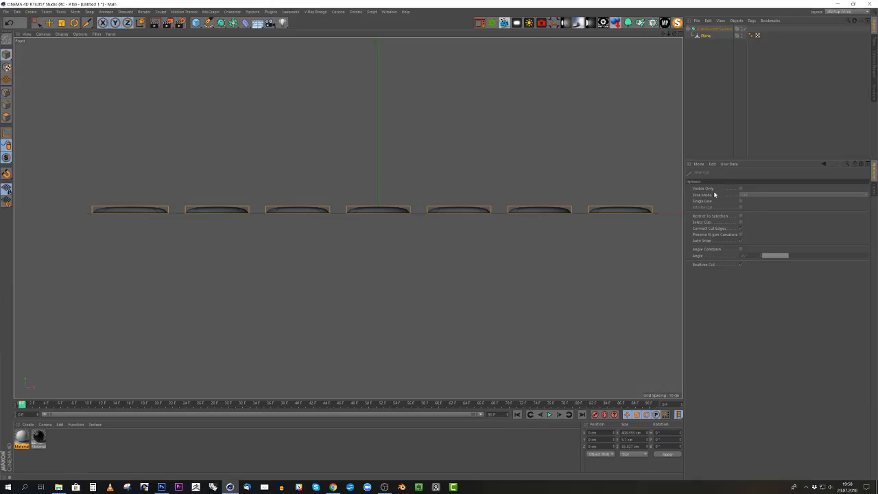
click(741, 189)
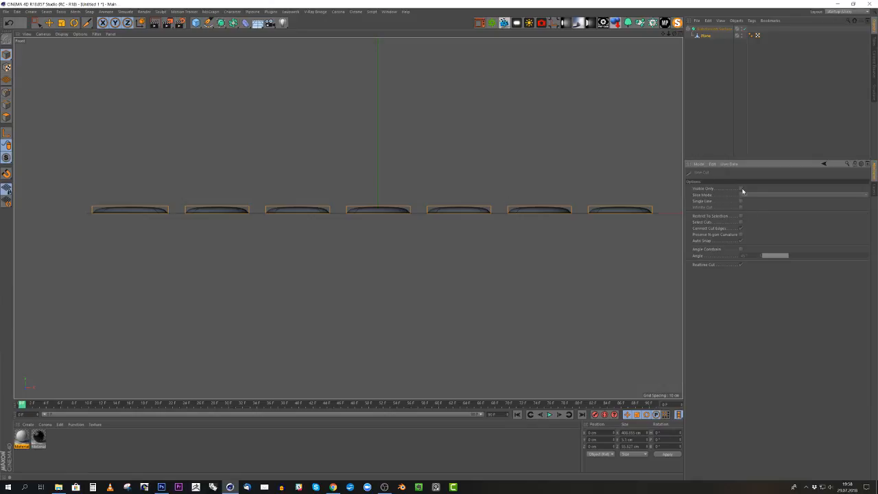
scroll(548, 223, down, 1)
scroll(559, 221, up, 1)
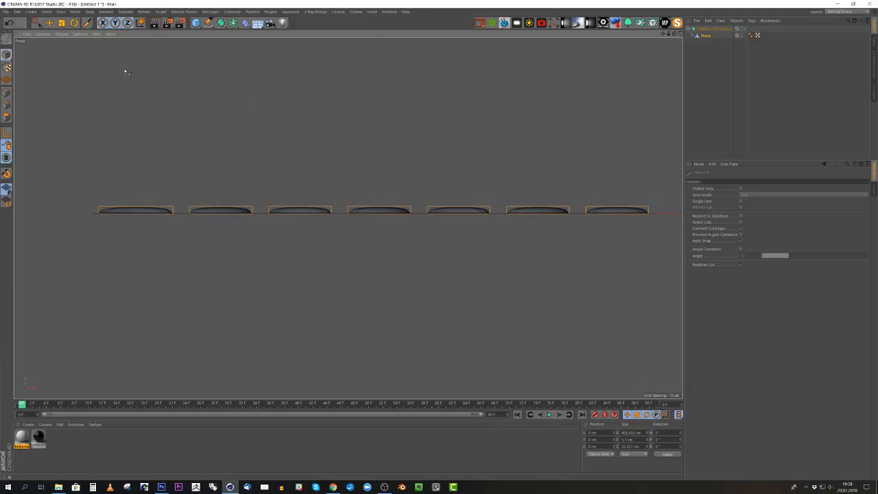
click(7, 106)
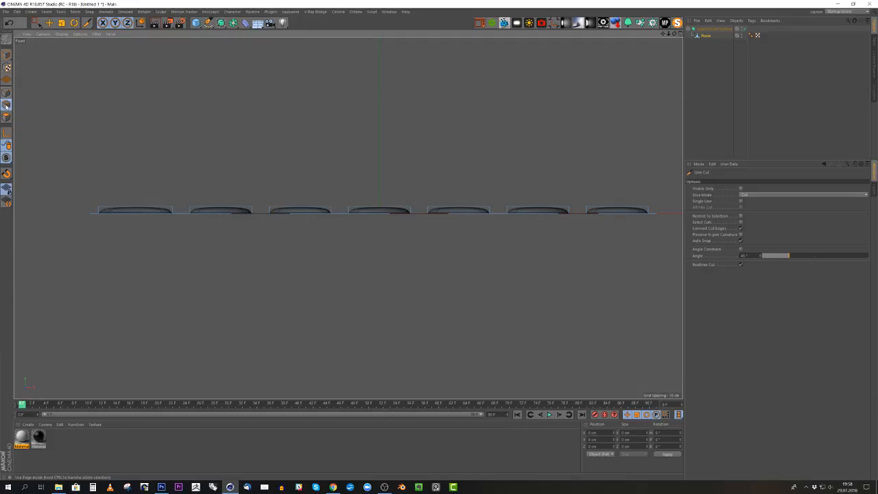
click(740, 189)
click(741, 190)
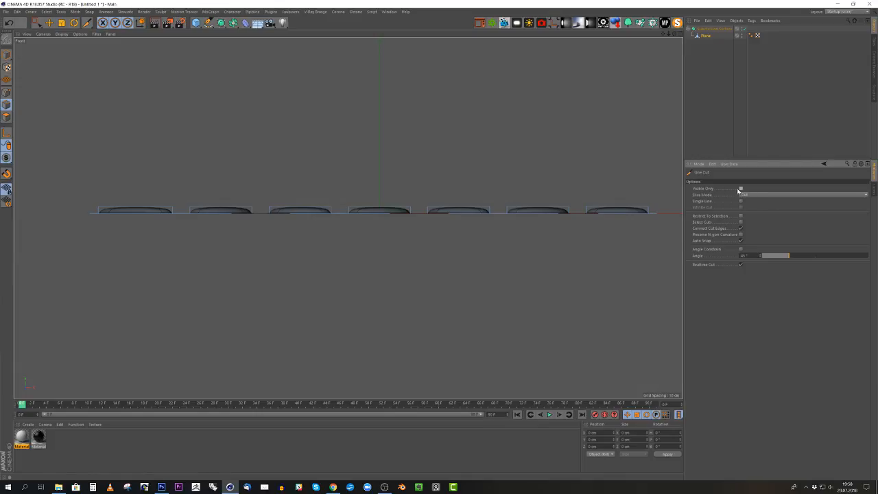
scroll(594, 171, up, 1)
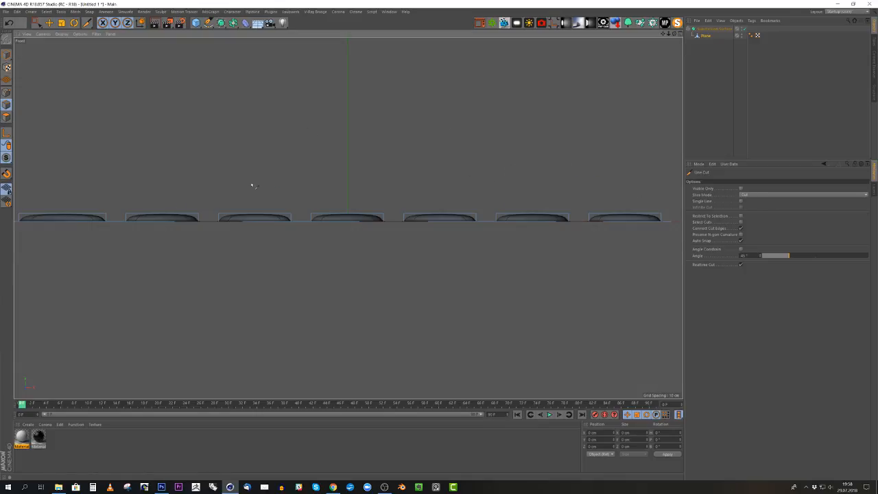
scroll(252, 185, down, 1)
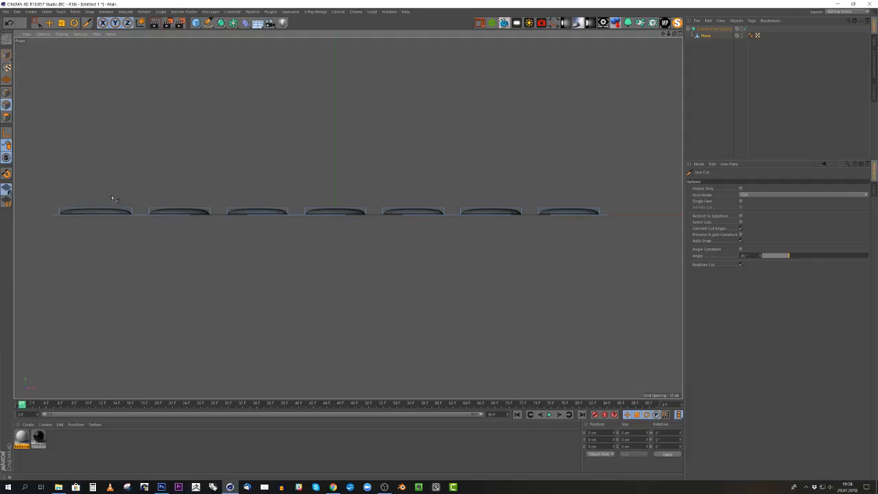
click(49, 209)
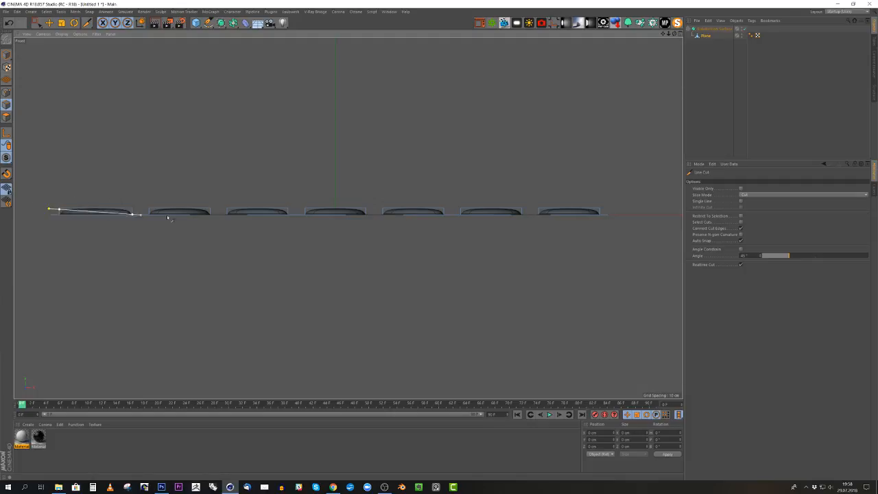
click(631, 208)
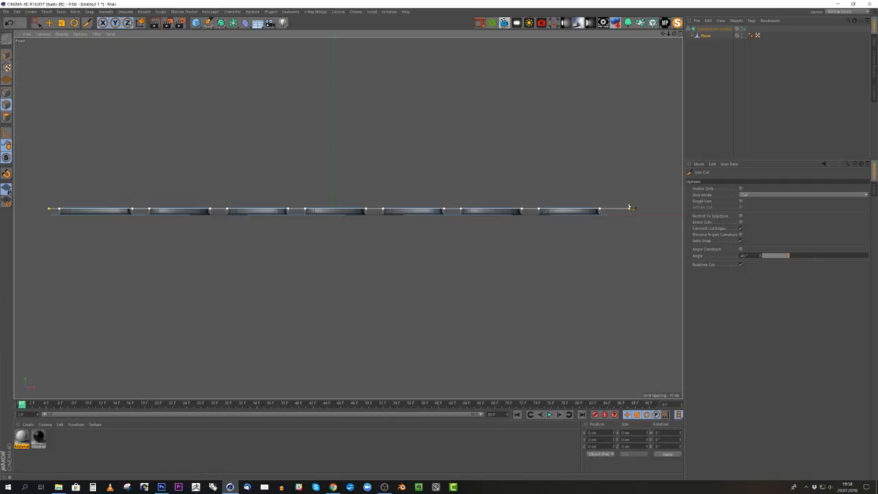
middle_click(500, 187)
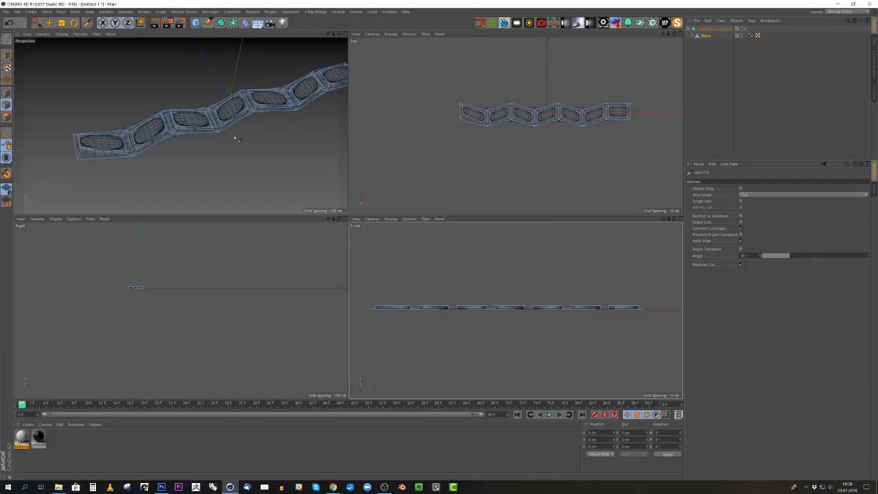
middle_click(210, 151)
mouse_move(351, 251)
alt+mouse_down()
mouse_move(407, 187)
mouse_move(398, 174)
mouse_move(338, 254)
alt+mouse_up()
middle_click(347, 276)
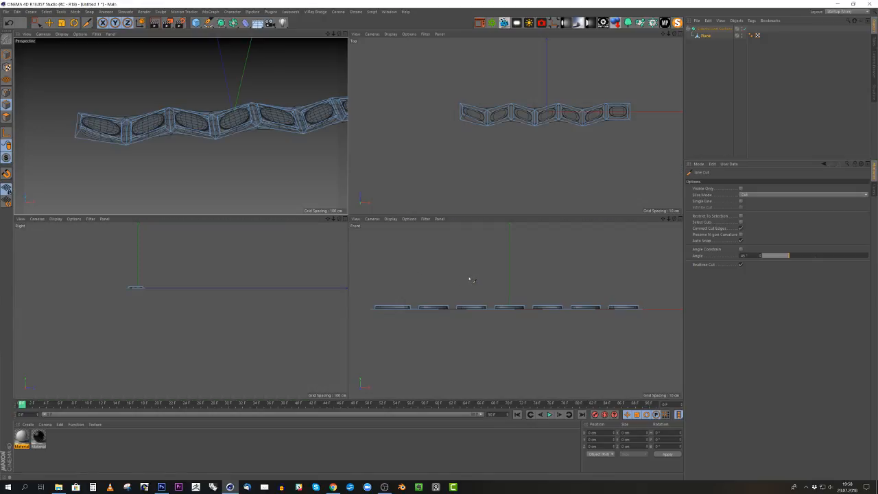
- In the front view, make a second straight horizontal Line Cut through all seven blocks just above the strip's base
middle_click(466, 276)
scroll(562, 241, down, 2)
scroll(458, 213, up, 1)
scroll(423, 207, up, 1)
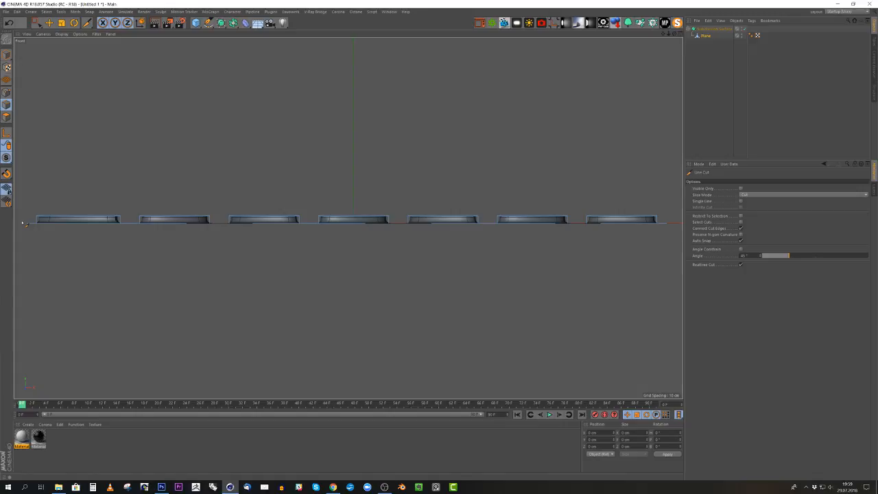
mouse_move(22, 221)
mouse_down()
mouse_move(549, 234)
mouse_move(744, 220)
mouse_up()
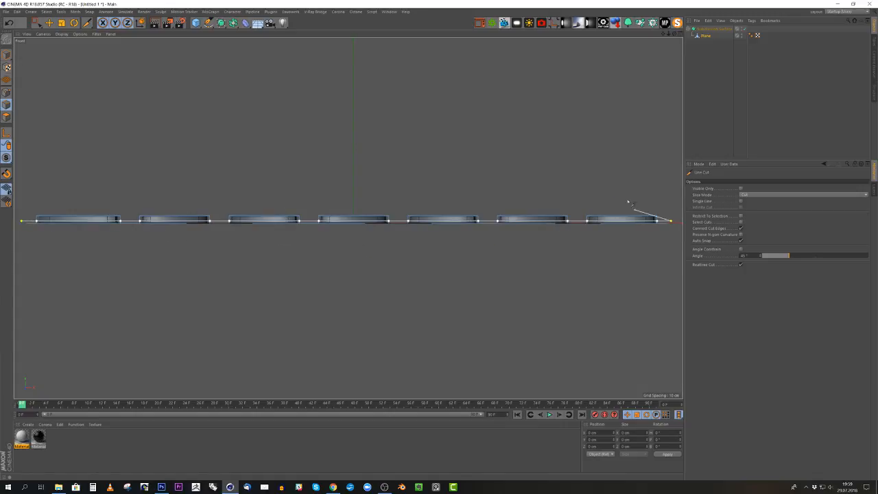
middle_click(547, 176)
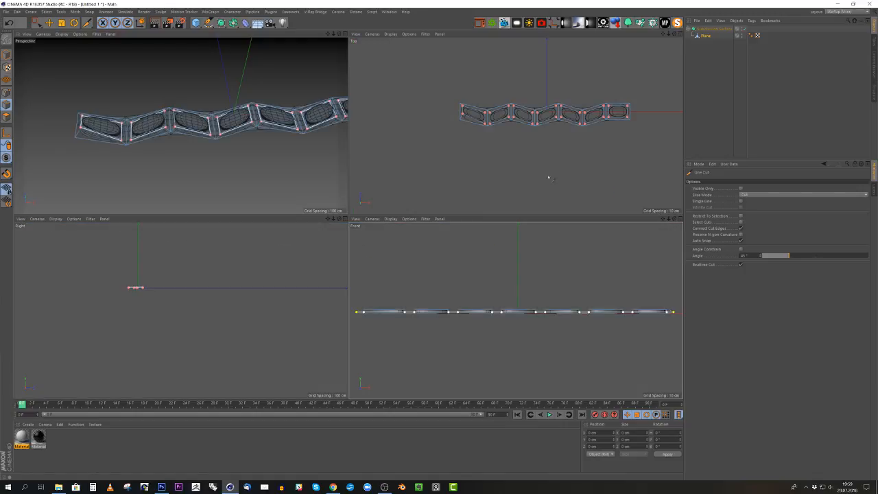
- In perspective, use Loop/Path Cut to add crosswise loops near both ends of the first two tread blocks
middle_click(186, 150)
alt+drag(211, 239, 292, 195)
key(q)
scroll(127, 253, up, 3)
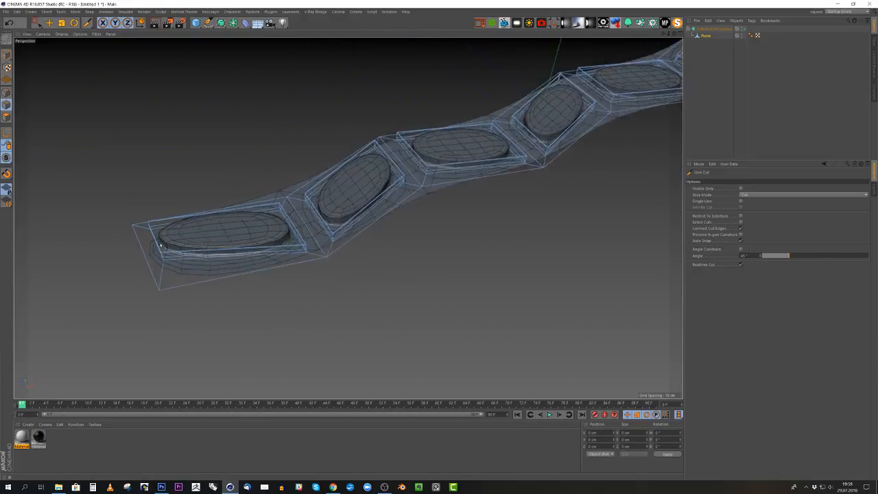
scroll(160, 244, up, 2)
key(k)
key(l)
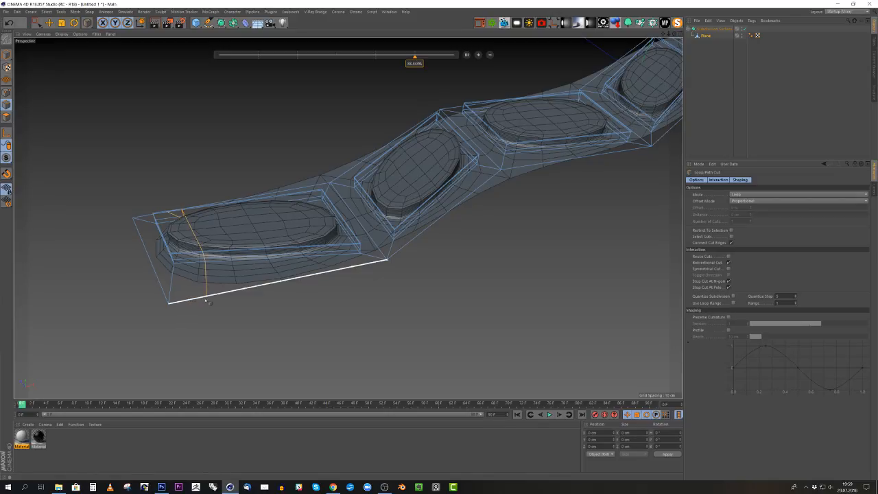
alt+drag(206, 301, 316, 275)
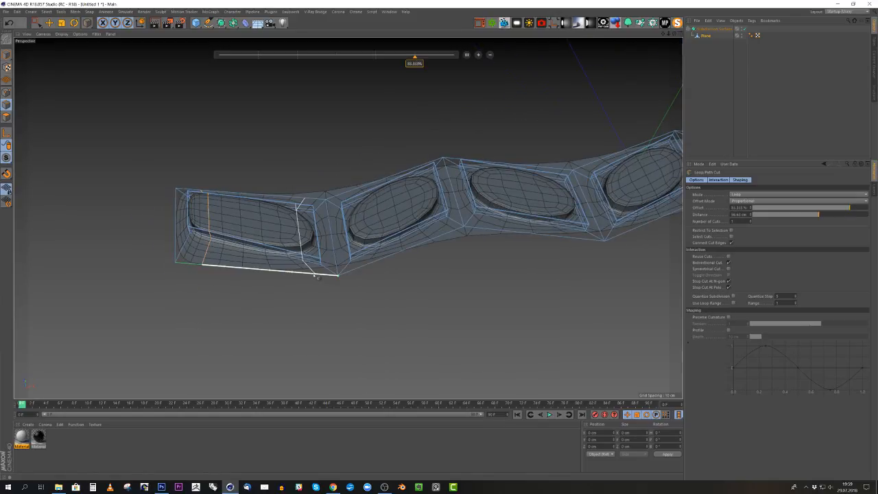
click(315, 275)
alt+drag(377, 278, 284, 288)
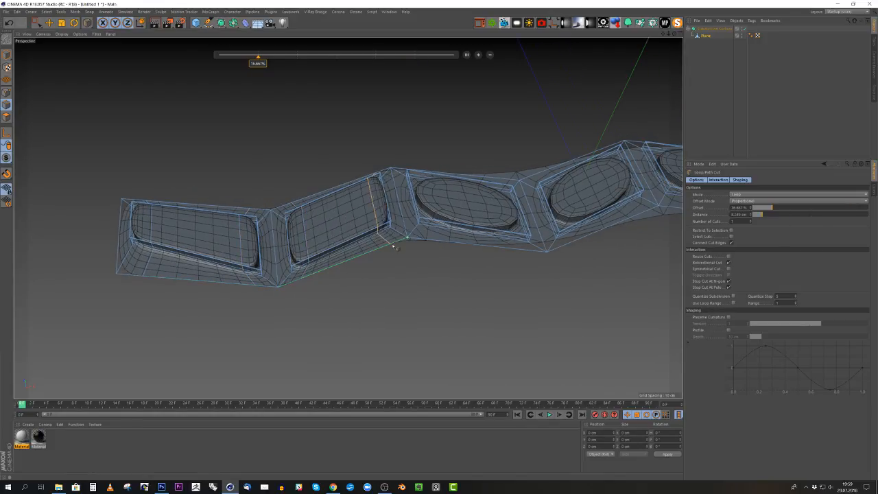
- Add crosswise loop cuts near both ends of the third and fourth tread blocks
click(428, 240)
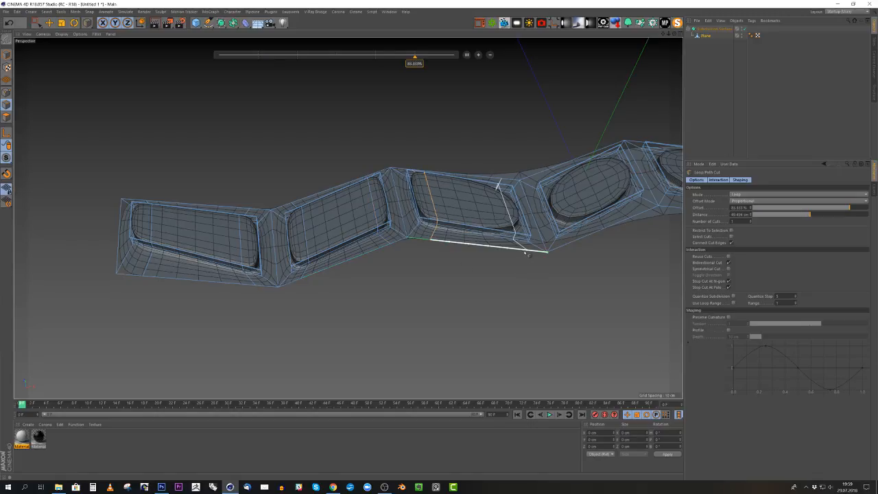
click(527, 251)
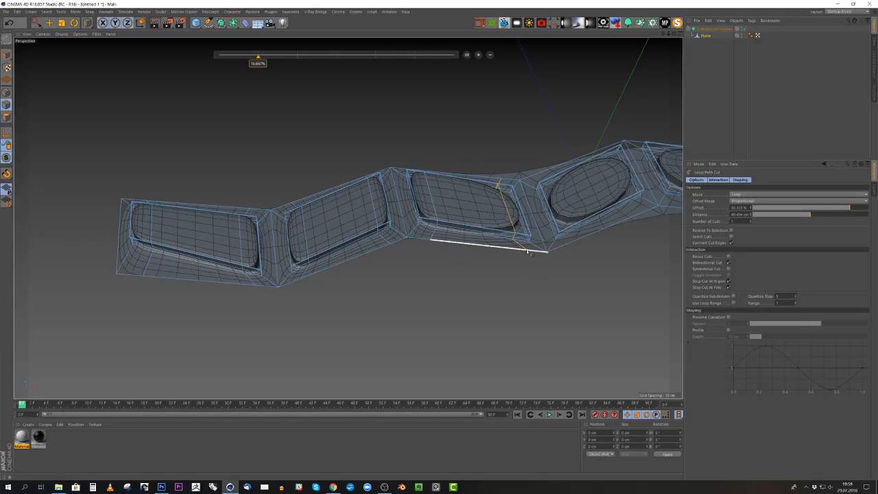
alt+middle_drag(559, 260, 432, 277)
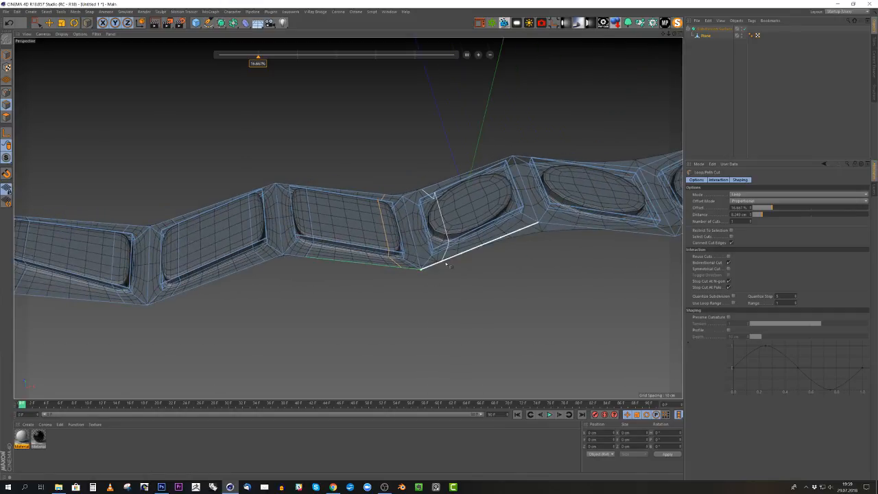
click(446, 264)
click(524, 232)
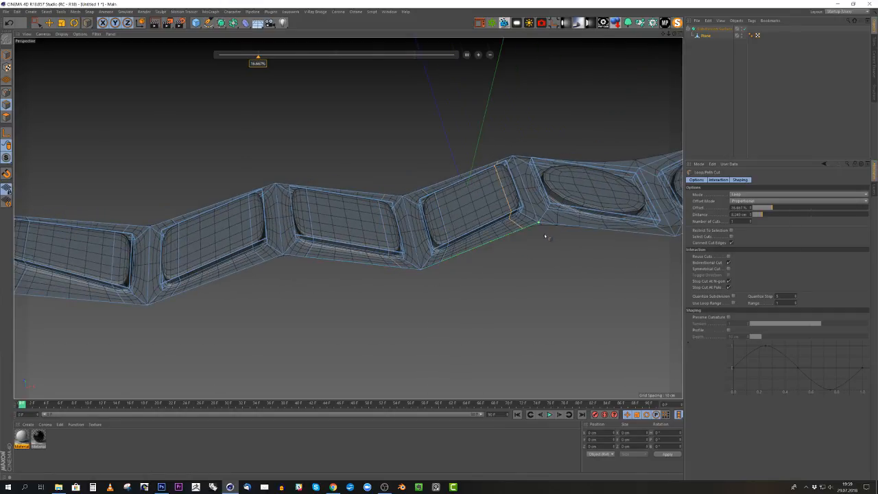
alt+middle_drag(546, 237, 389, 251)
- Add crosswise loop cuts near both ends of the fifth, sixth and seventh tread blocks
click(403, 240)
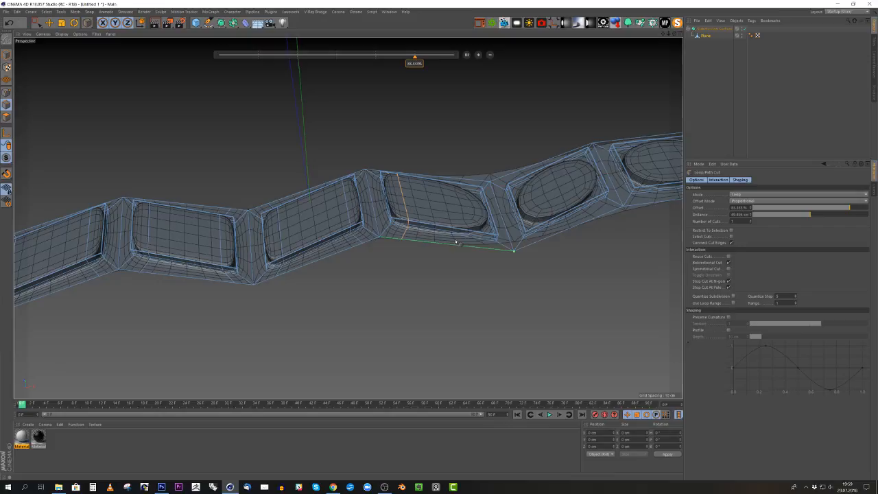
click(499, 251)
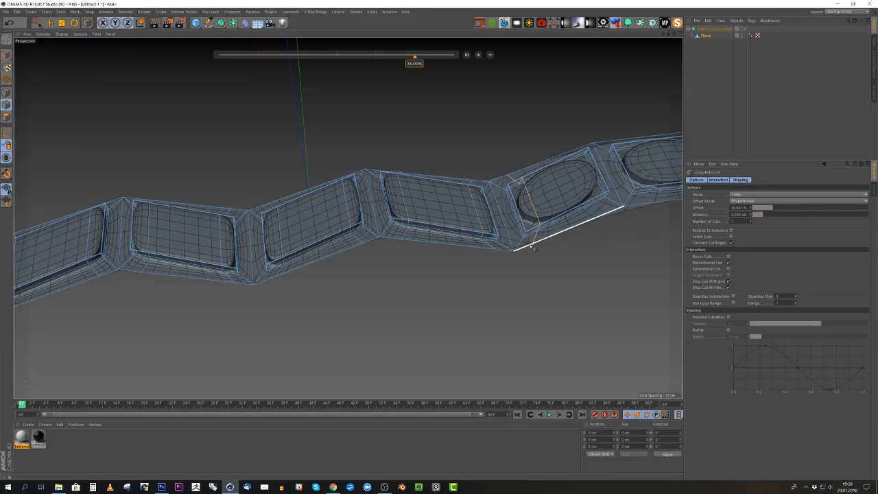
click(534, 247)
click(609, 214)
alt+middle_drag(608, 217, 401, 241)
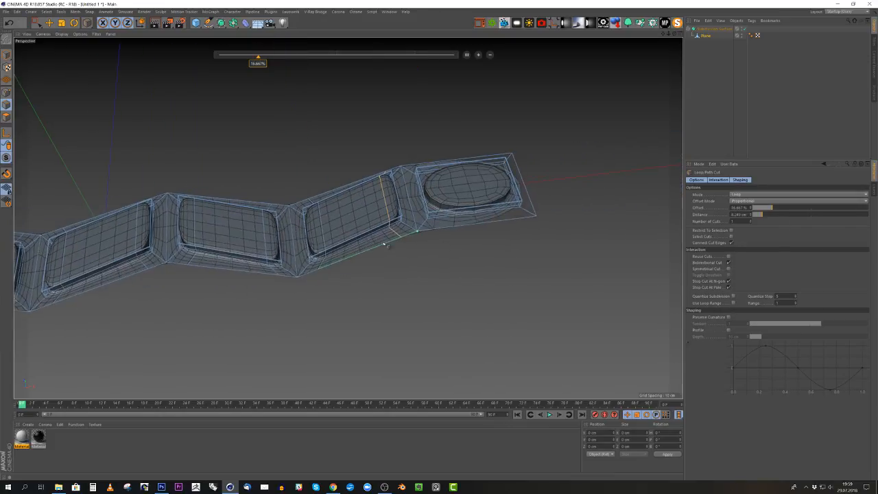
click(519, 217)
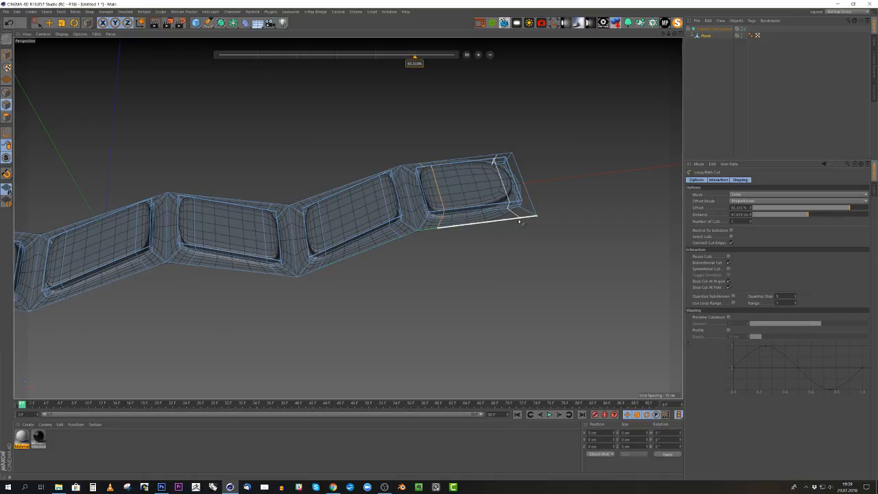
click(518, 220)
- Switch to model mode and Quick Shading without lines to examine the smoothed strip's block edges
scroll(510, 210, down, 9)
alt+drag(374, 218, 313, 222)
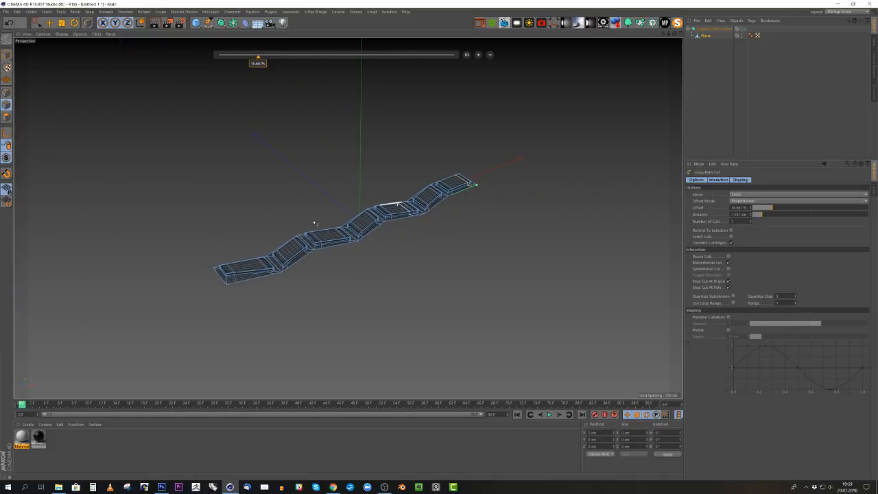
click(7, 54)
alt+right_drag(279, 262, 327, 255)
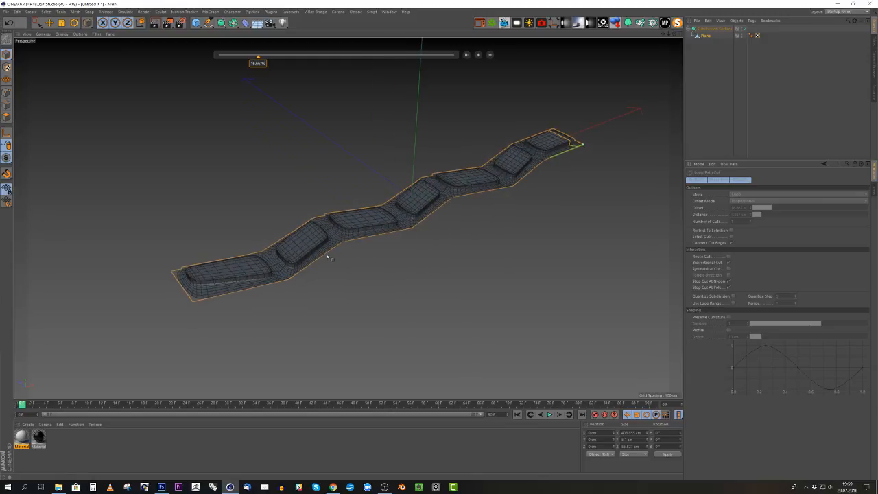
alt+drag(327, 255, 294, 283)
click(62, 33)
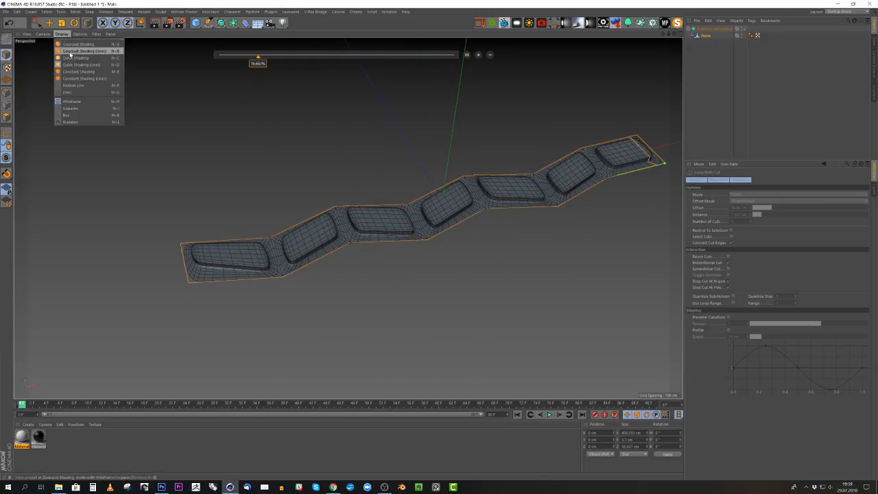
click(75, 65)
mouse_move(384, 301)
alt+mouse_down()
mouse_move(417, 306)
mouse_move(411, 295)
mouse_move(364, 280)
mouse_move(428, 260)
mouse_move(386, 308)
mouse_move(392, 313)
mouse_move(392, 301)
alt+mouse_up()
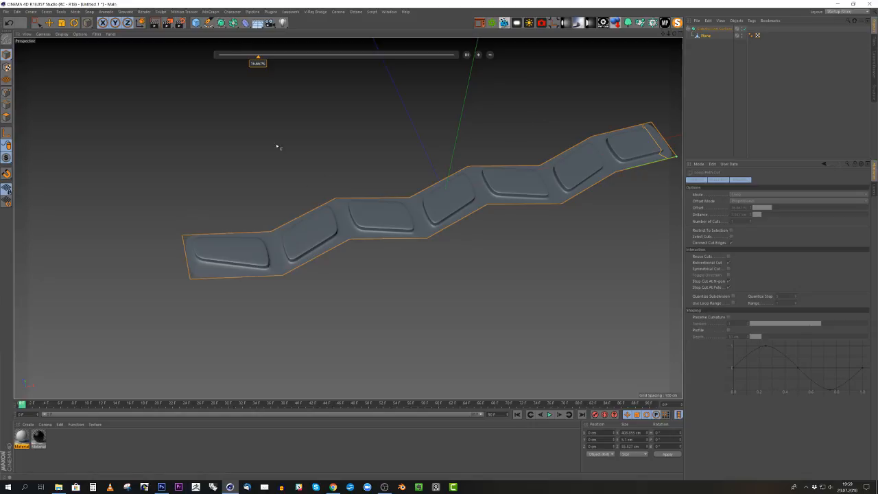
- In edge mode, add two more crosswise loop cuts in the middle section of the first block, the second at 50% offset
click(7, 105)
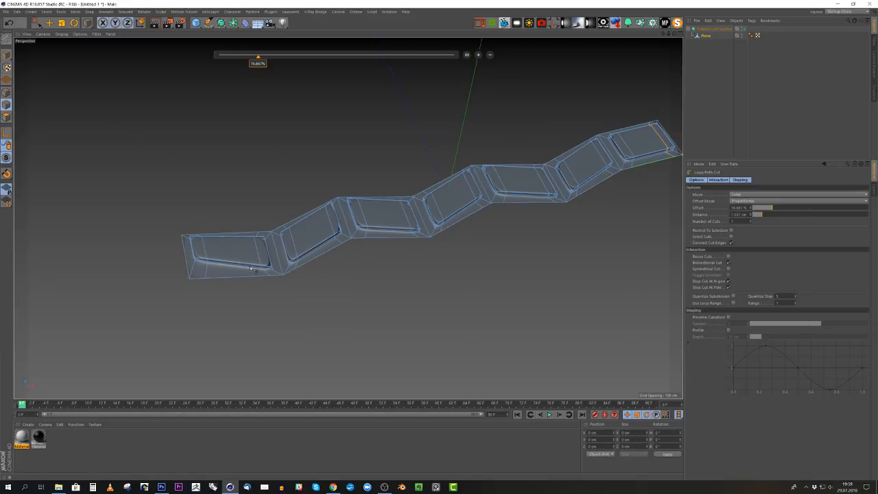
scroll(284, 258, up, 3)
alt+drag(274, 262, 230, 248)
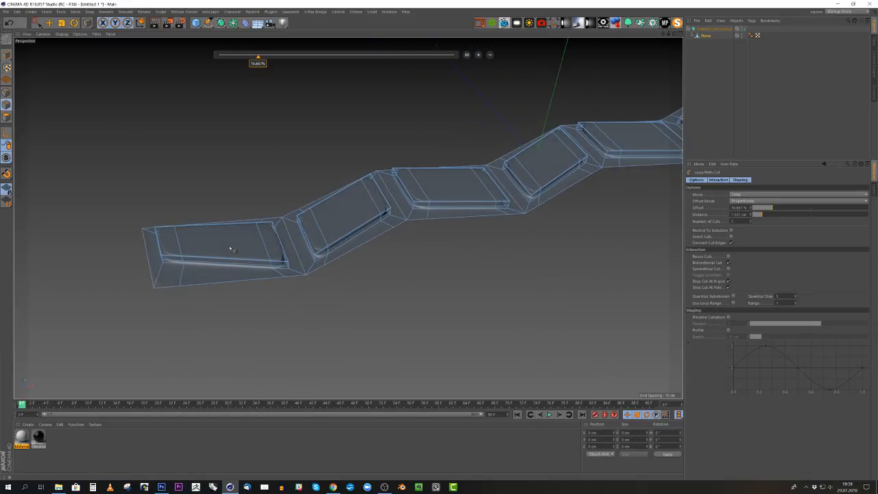
shift+click(253, 279)
shift+click(214, 282)
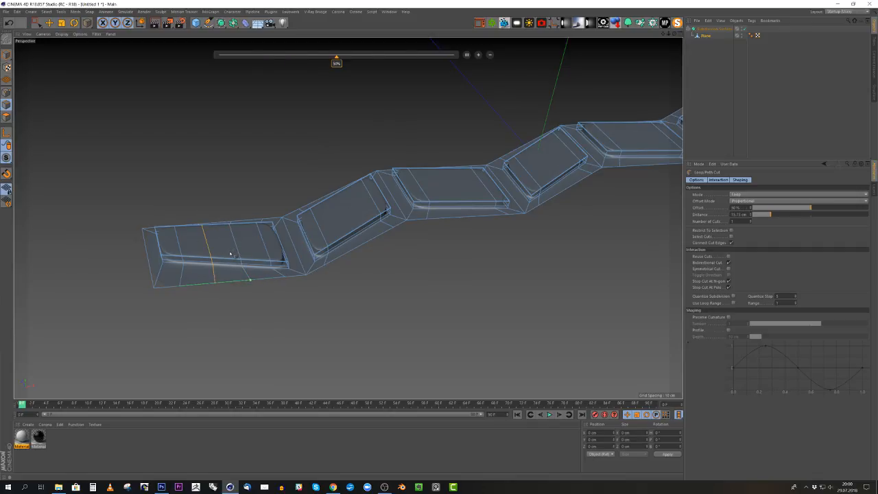
alt+drag(230, 254, 221, 188)
alt+drag(206, 241, 164, 283)
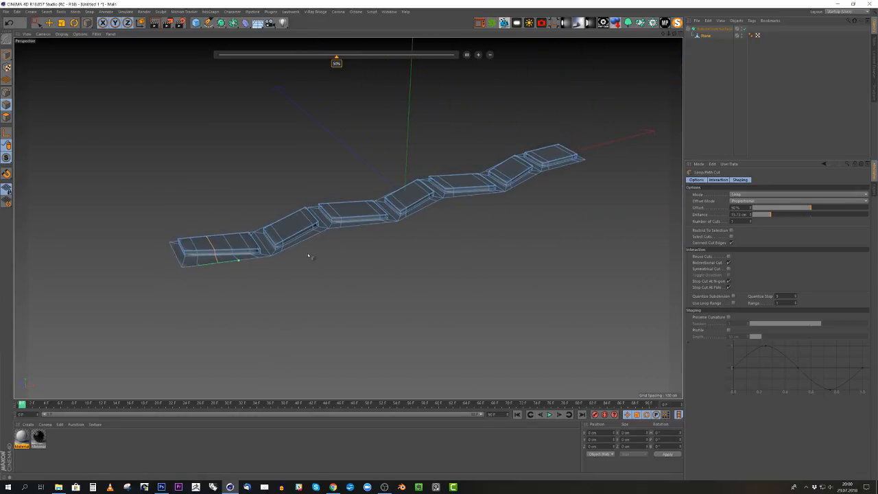
alt+drag(308, 255, 339, 270)
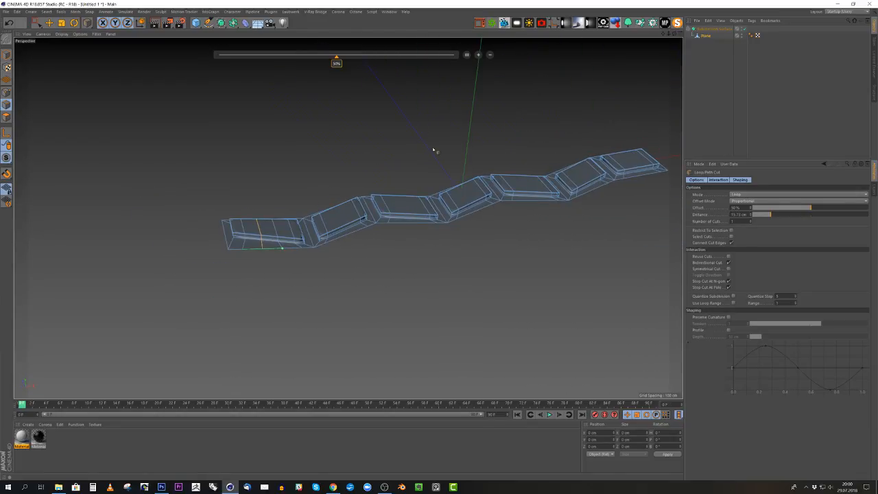
alt+drag(433, 150, 411, 220)
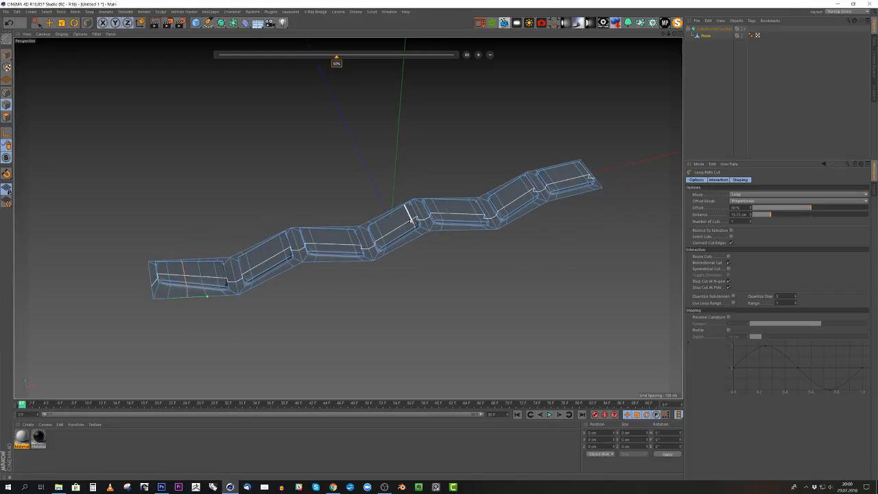
- Take the plane out of the Subdivision Surface and switch to model mode
click(704, 36)
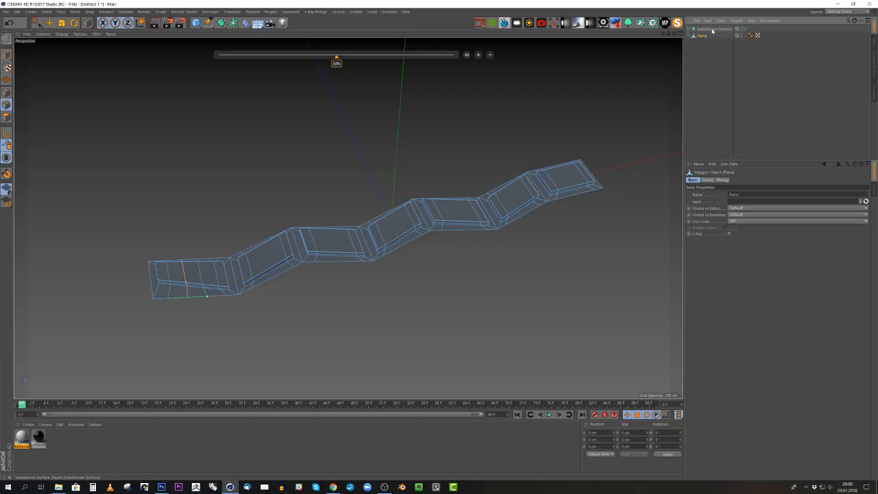
click(6, 55)
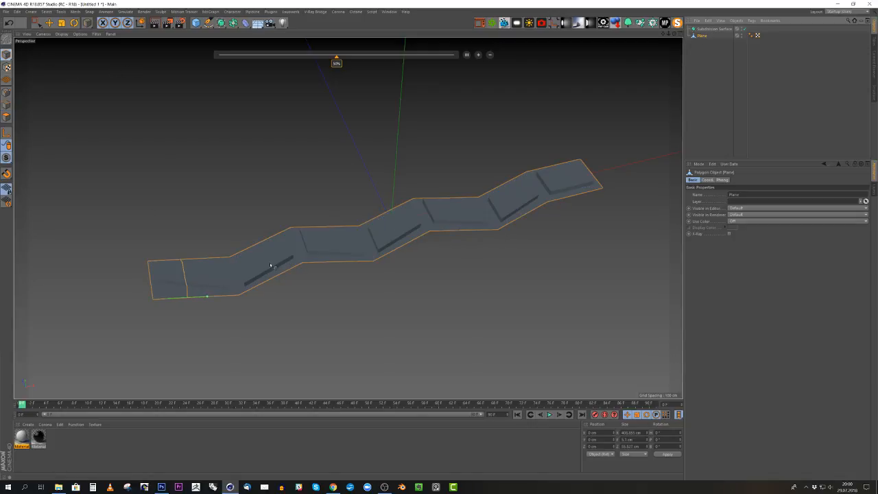
mouse_move(272, 261)
alt+mouse_down()
mouse_move(309, 196)
mouse_move(261, 195)
mouse_move(297, 234)
alt+mouse_up()
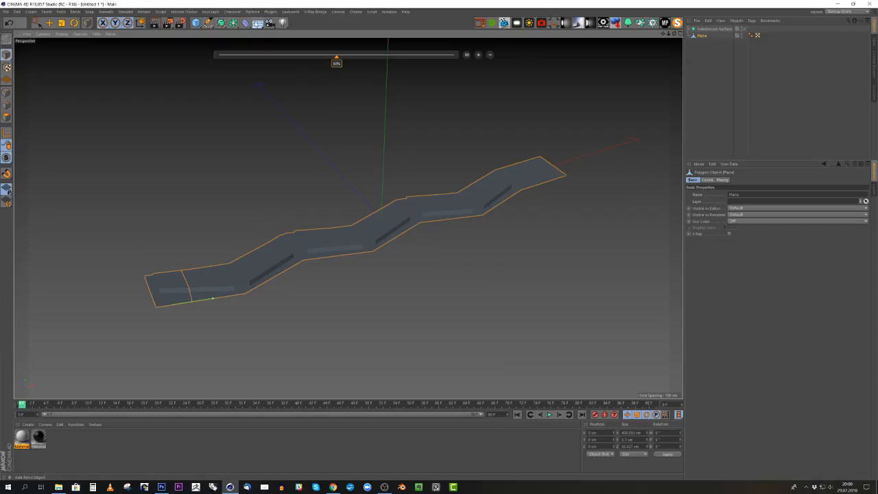
- Add a Bend deformer, nest it under the plane and set the viewport display to Quick Shading (Lines)
click(247, 23)
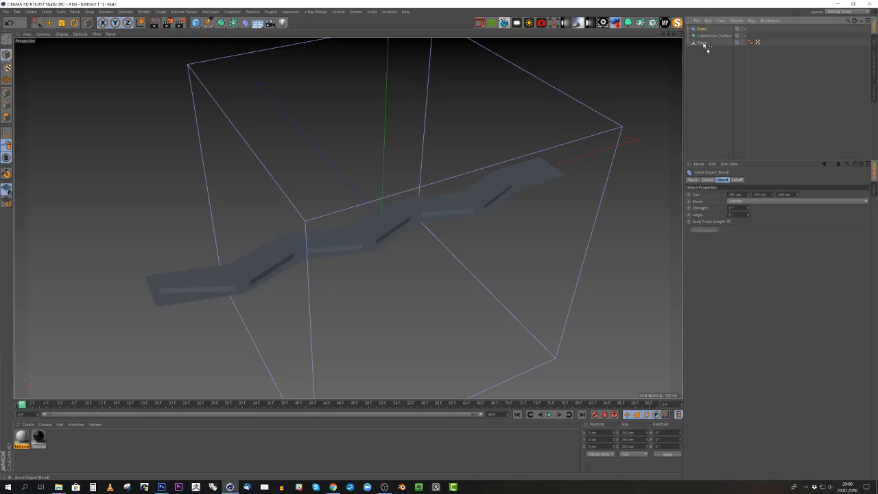
alt+right_drag(398, 164, 365, 198)
click(60, 35)
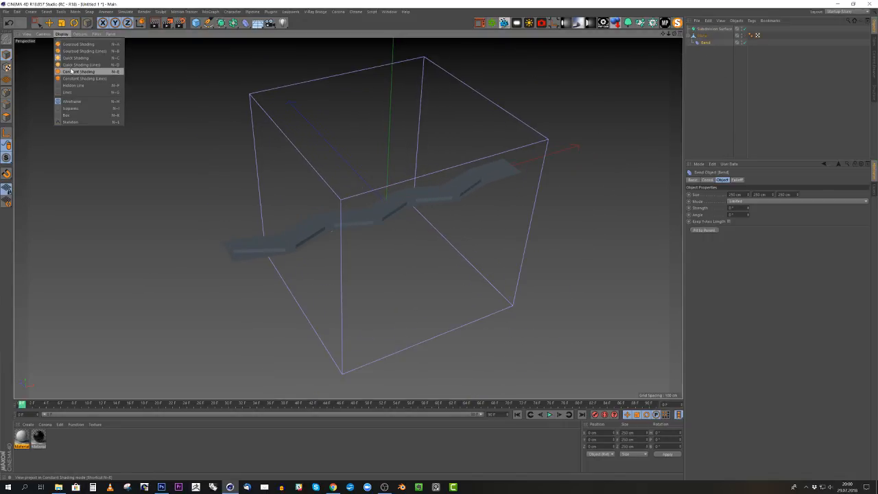
click(76, 64)
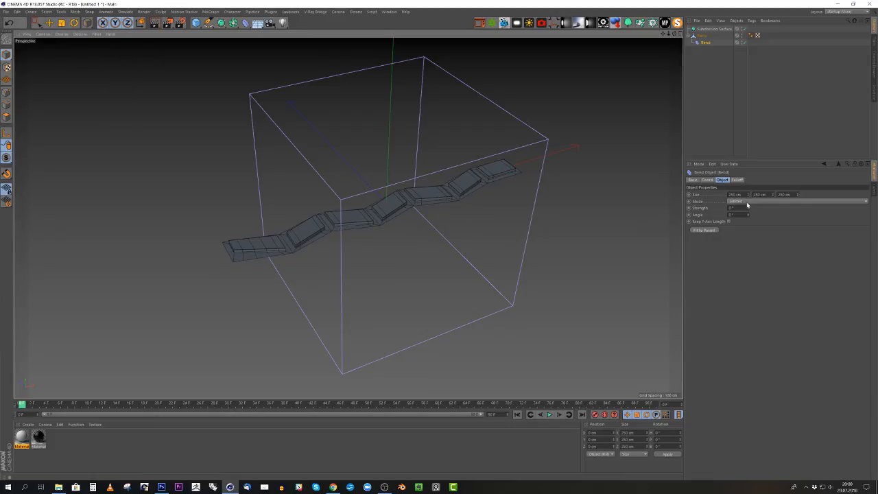
- Set the Bend strength to 7° and rotate the deformer 90° in bank
mouse_move(750, 210)
mouse_down()
mouse_move(771, 209)
mouse_move(727, 208)
mouse_move(758, 209)
mouse_move(735, 209)
mouse_move(757, 208)
mouse_move(747, 209)
mouse_up()
key(r)
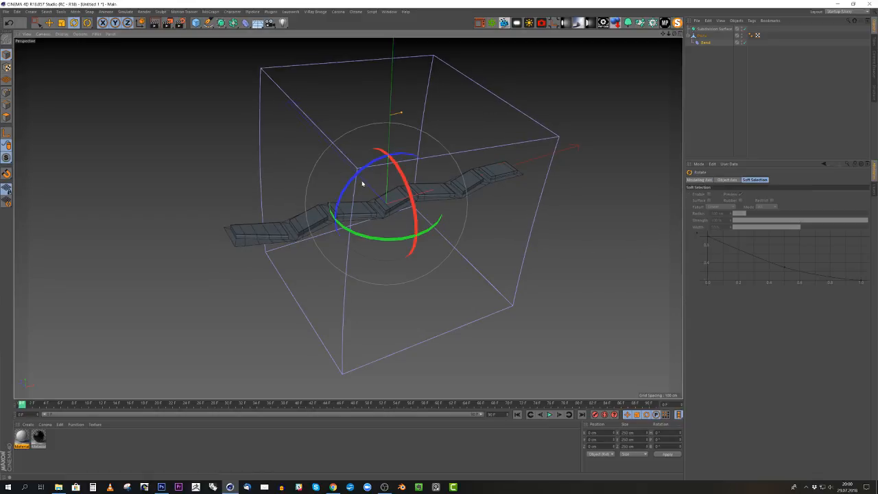
drag(351, 179, 434, 151)
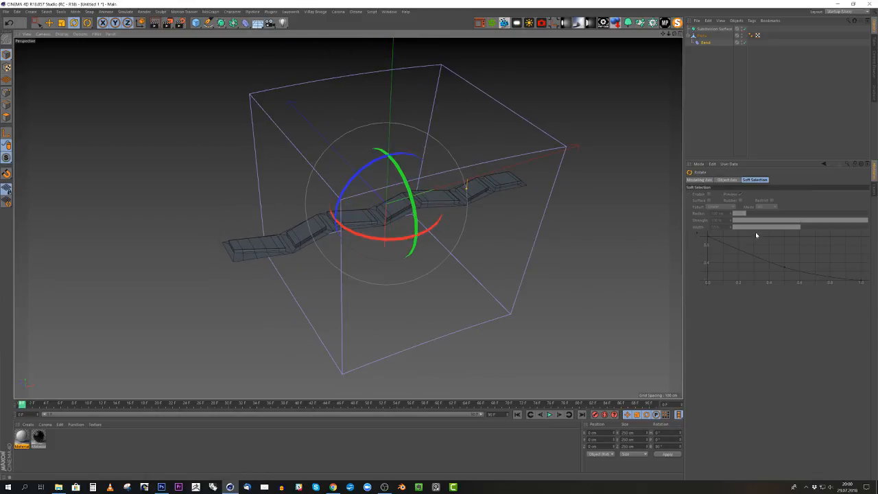
- Fit the Bend deformer to its parent so its box encloses the whole strip
click(705, 42)
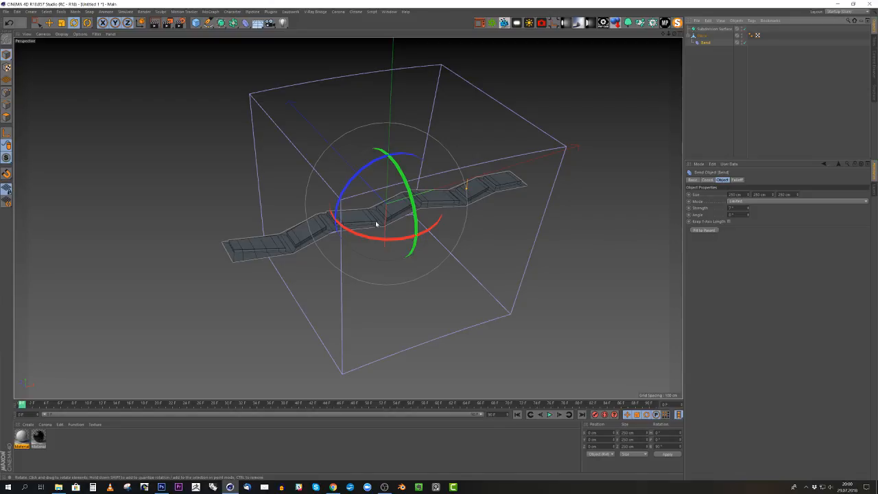
click(707, 231)
alt+drag(302, 233, 329, 220)
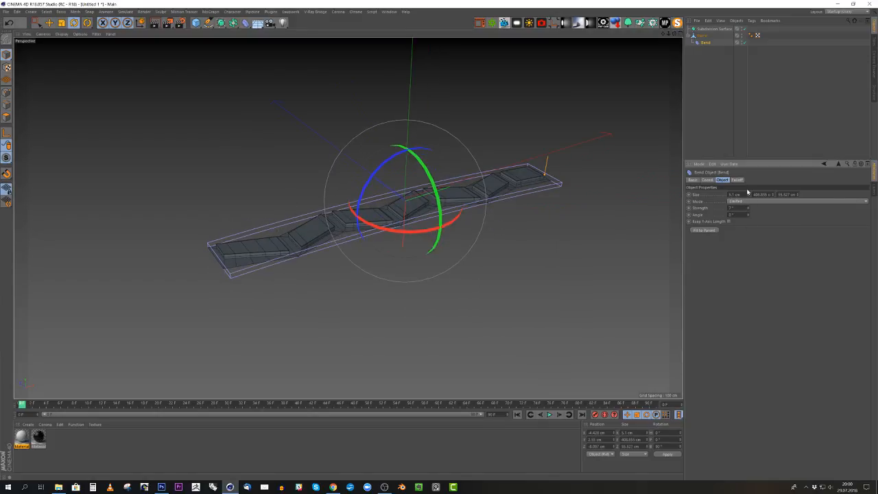
- Set the Bend strength to 20° and move the deformer along the tread strip to its near end
drag(748, 211, 746, 208)
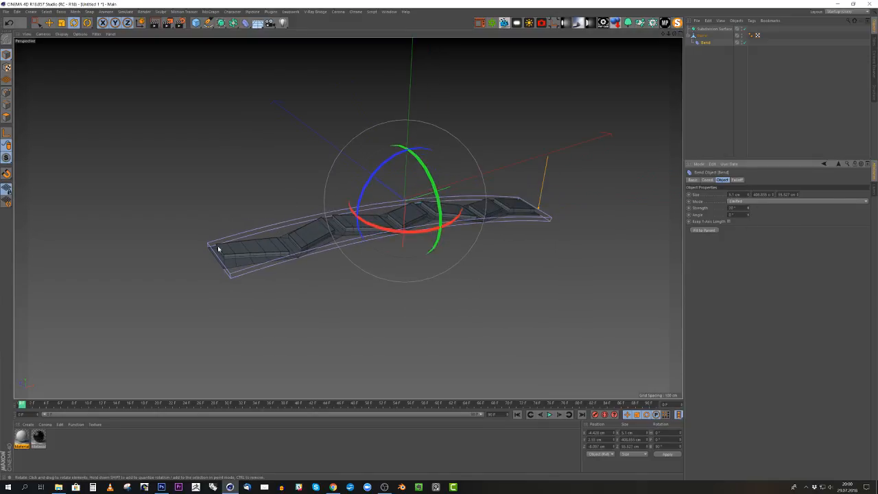
mouse_move(391, 249)
alt+mouse_down()
mouse_move(375, 270)
mouse_move(395, 262)
alt+mouse_up()
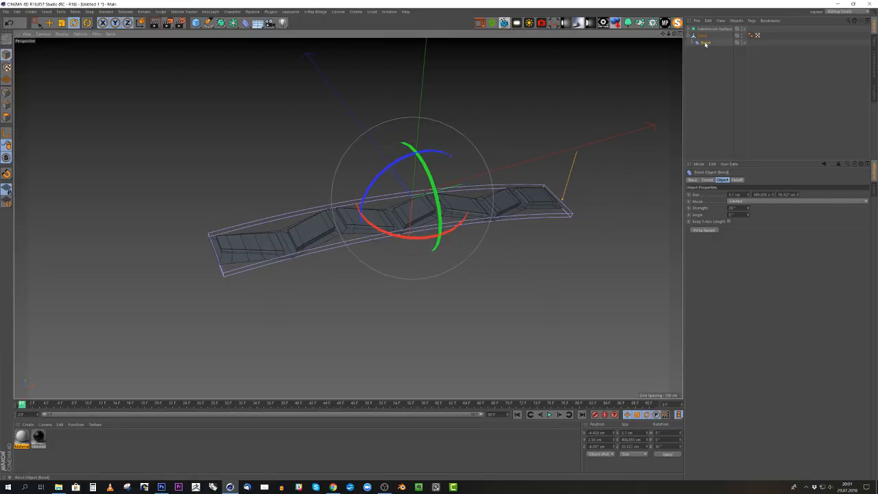
key(e)
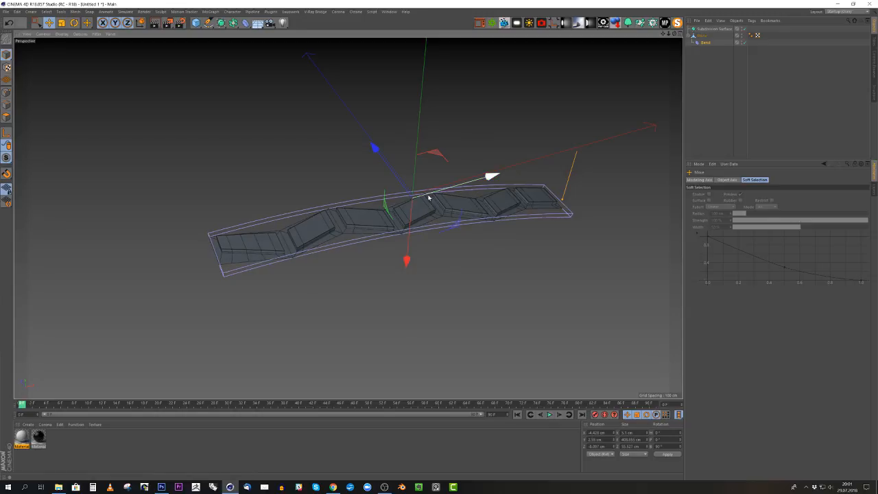
drag(428, 197, 242, 252)
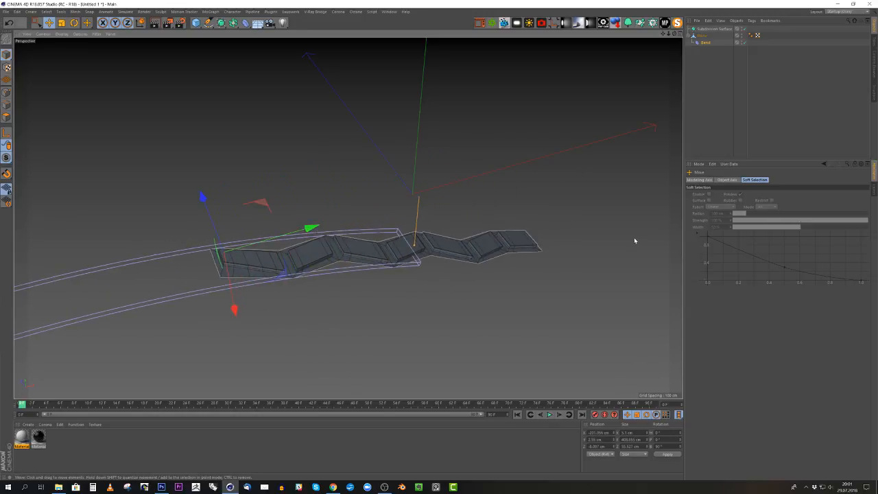
scroll(453, 194, down, 1)
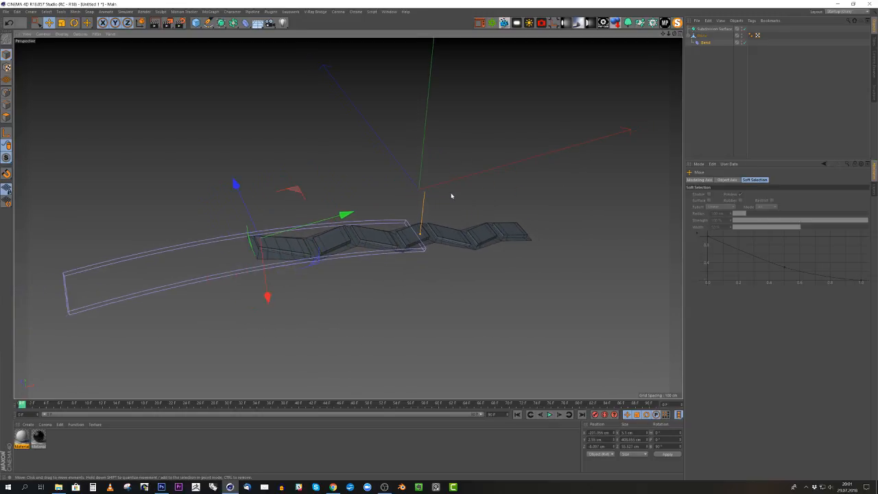
click(703, 43)
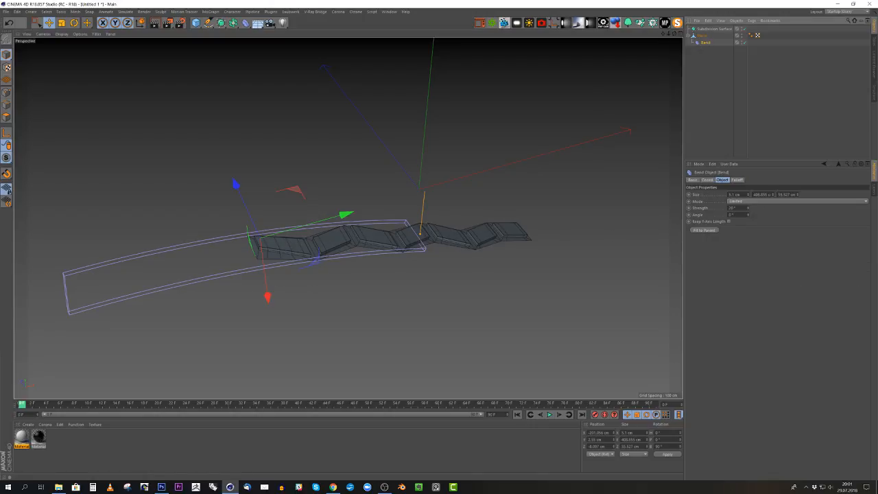
- Shorten the Bend deformer's Y size to about 77 cm so it covers only the strip's end section
drag(773, 195, 702, 197)
scroll(360, 249, up, 3)
alt+drag(361, 249, 318, 225)
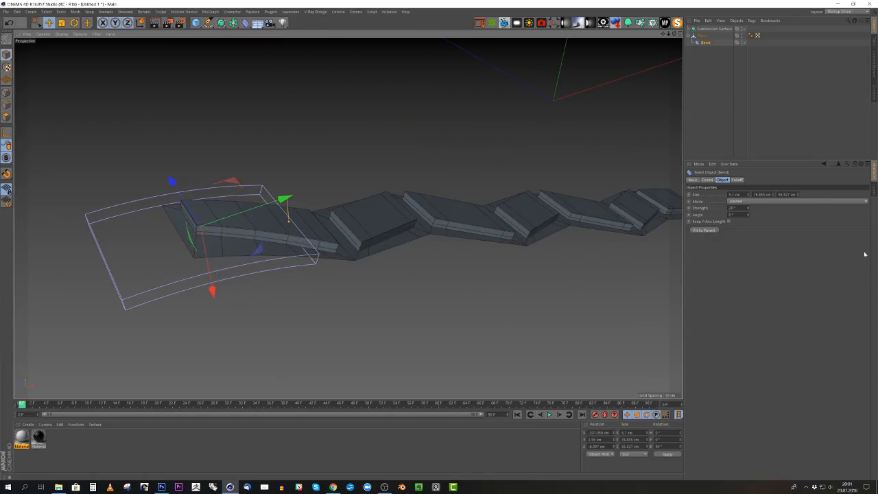
- Increase the Bend strength to 45° to curve the end section more strongly
drag(749, 209, 749, 200)
alt+drag(240, 238, 224, 233)
alt+right_drag(224, 231, 176, 252)
alt+drag(176, 252, 229, 236)
alt+right_drag(230, 236, 539, 241)
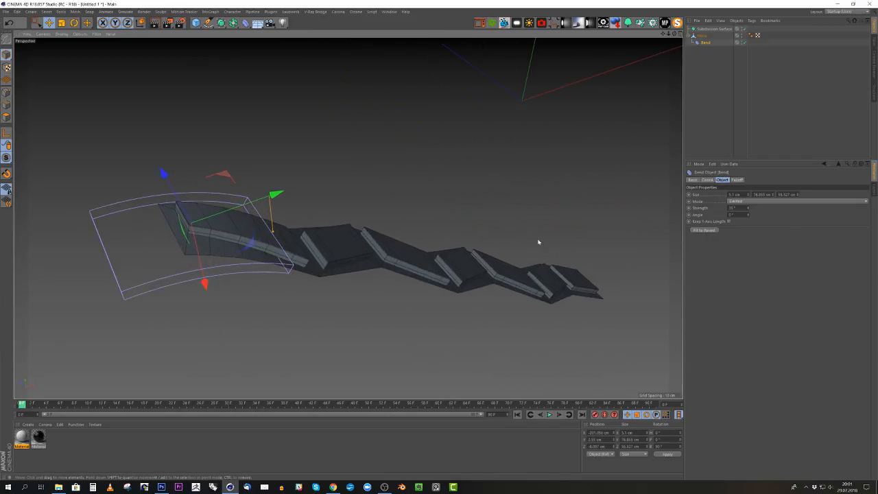
drag(748, 208, 749, 206)
alt+drag(233, 210, 239, 240)
scroll(239, 237, up, 4)
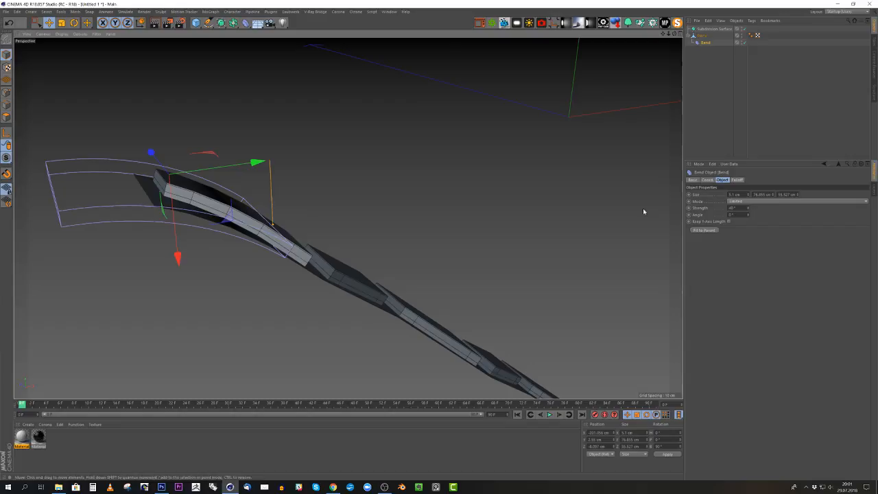
- Move the Bend deformer inward along the strip to X about -179 cm and set its strength to 50°
double_click(731, 207)
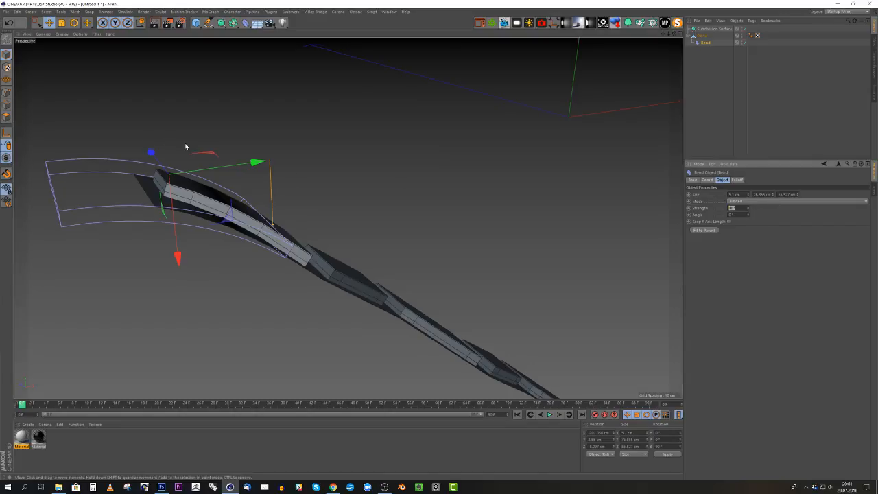
drag(235, 165, 265, 184)
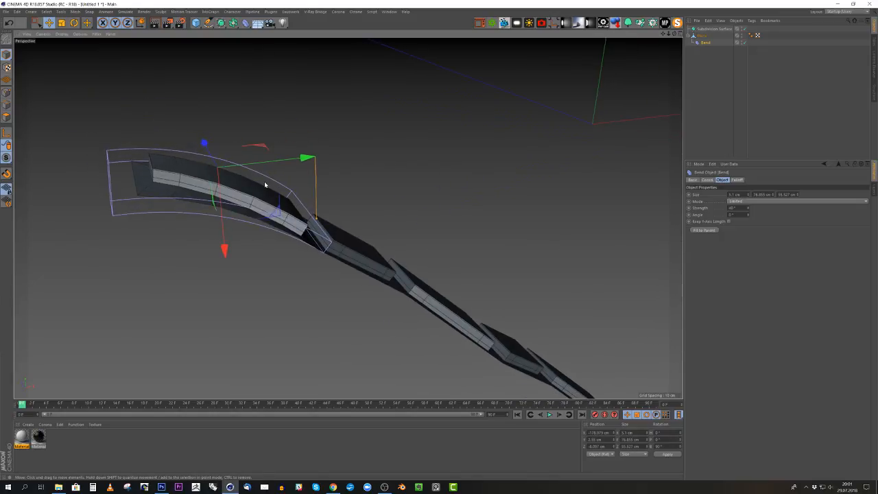
double_click(732, 208)
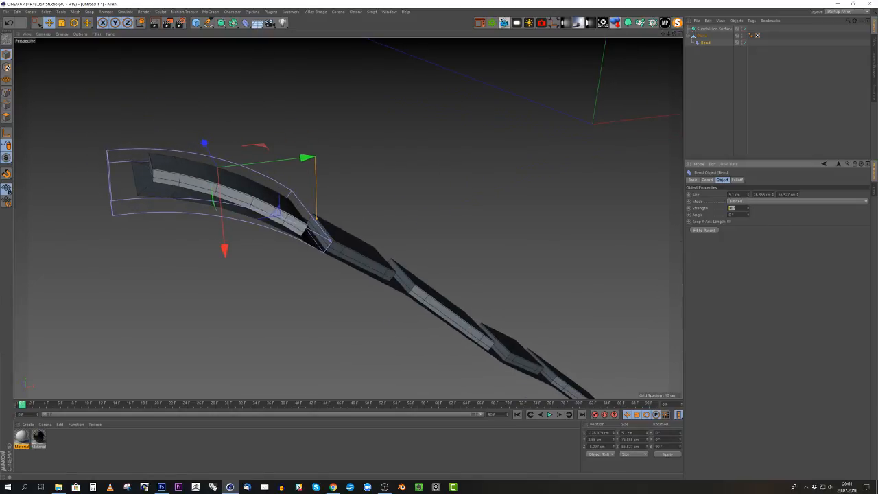
key(Return)
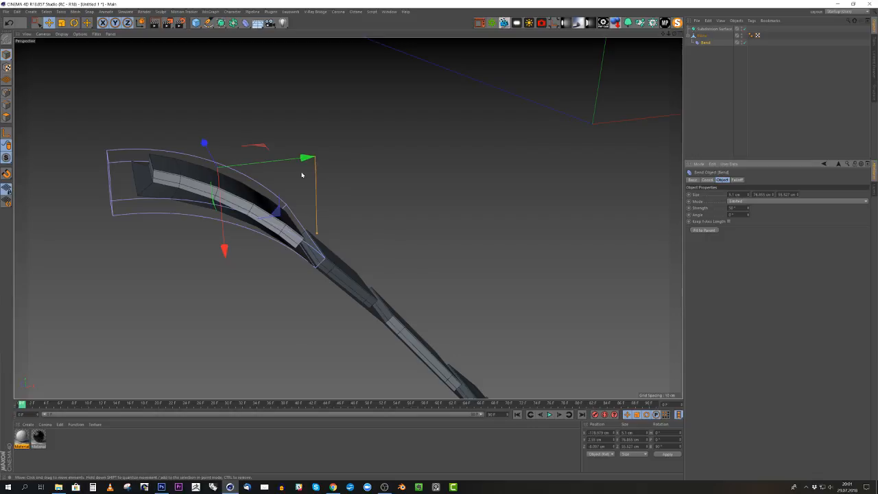
alt+right_drag(302, 174, 216, 164)
alt+drag(215, 164, 301, 267)
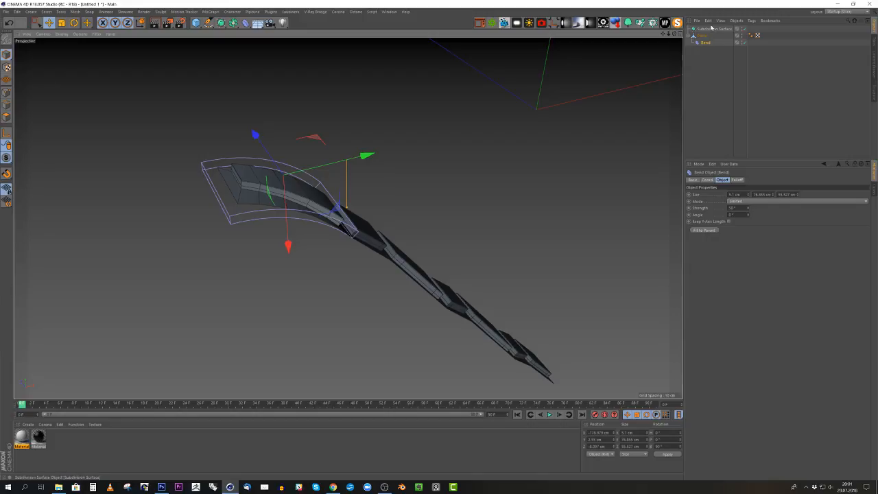
- Rotate the plane to a bank angle of -50° to level the straight part of the strip
click(704, 36)
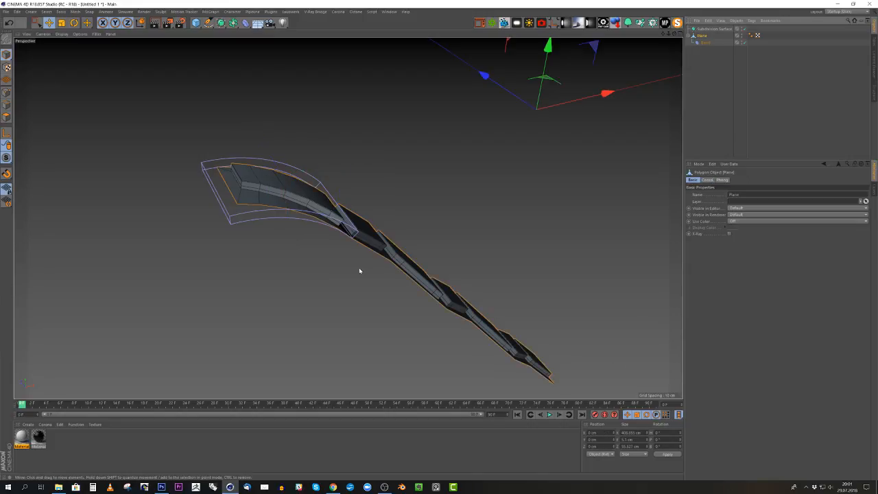
key(r)
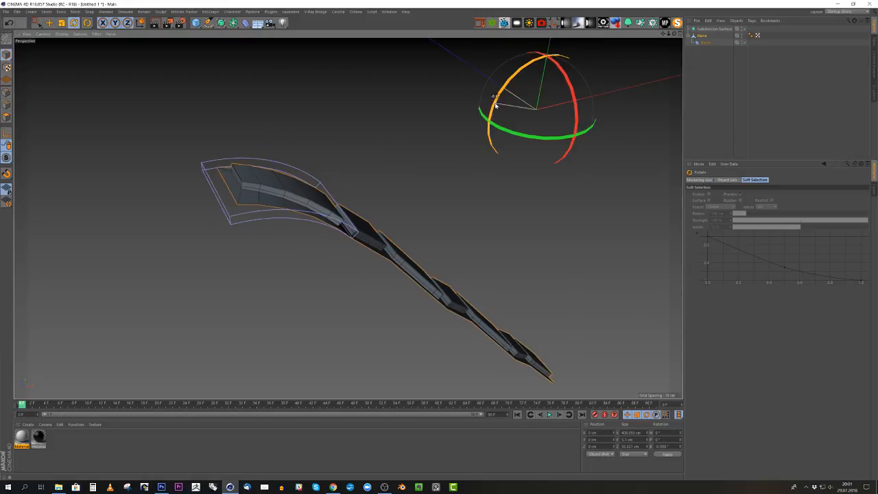
drag(488, 125, 491, 111)
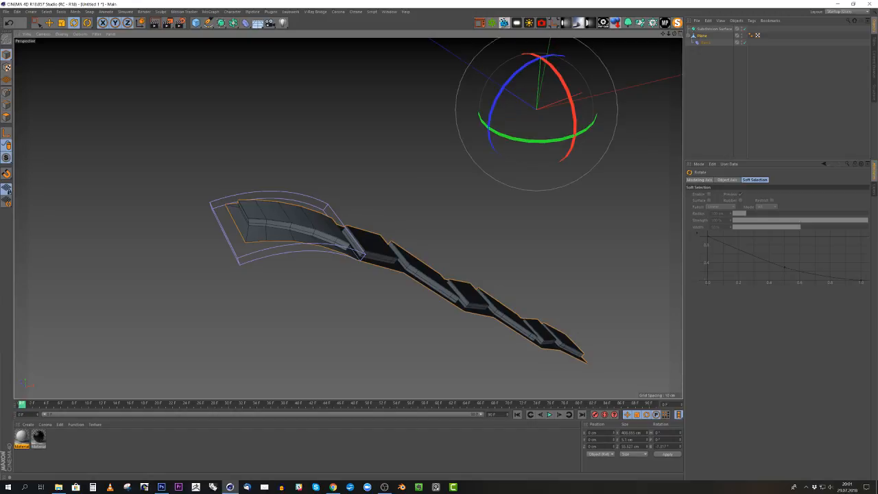
double_click(663, 447)
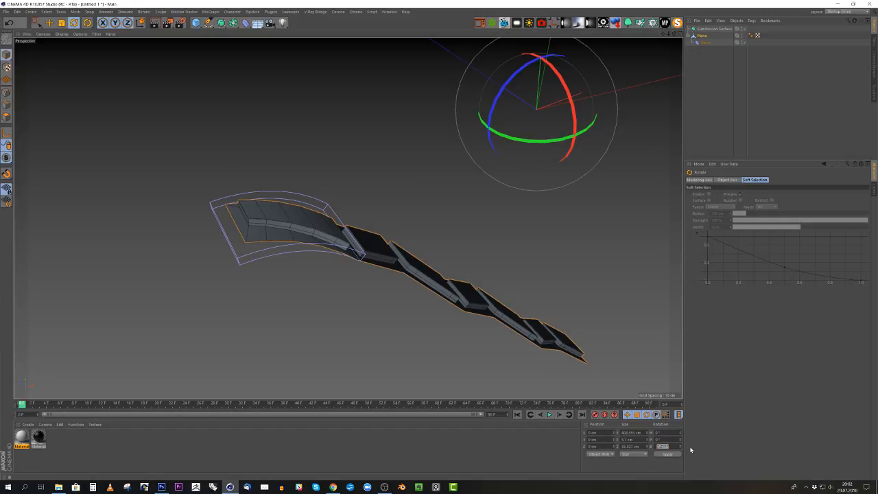
key(Return)
alt+drag(467, 226, 354, 110)
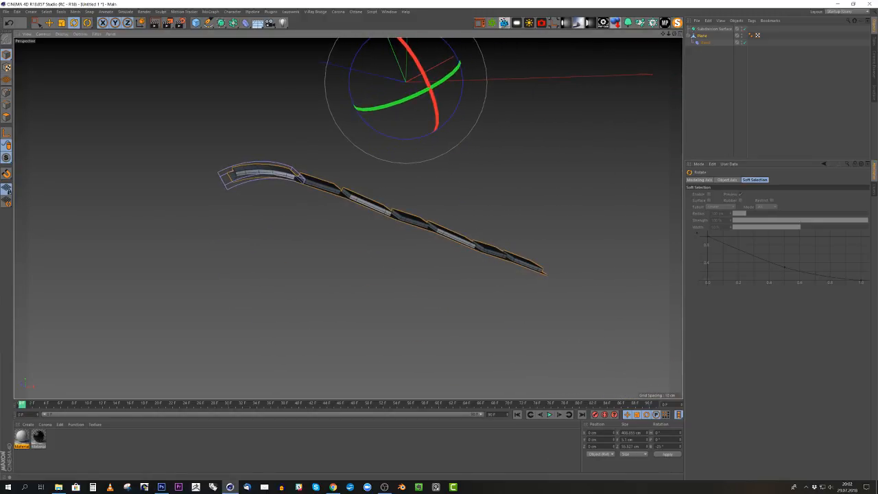
click(657, 446)
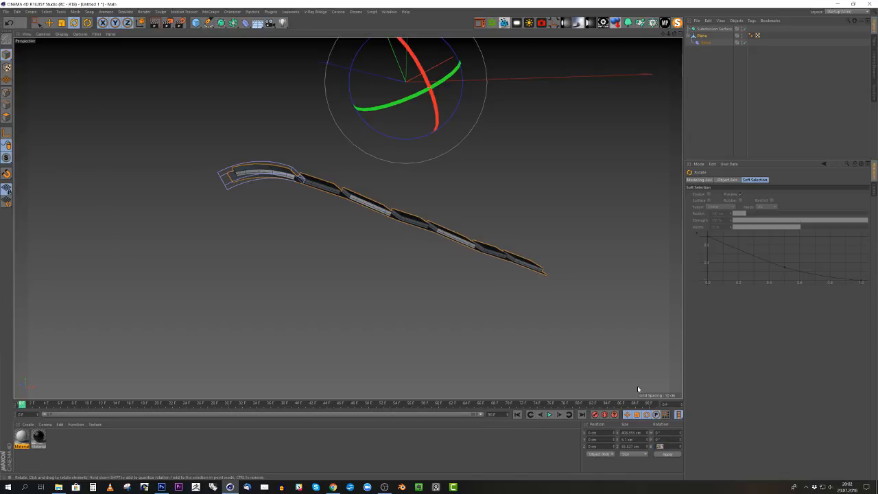
text(-50)
key(Return)
alt+drag(436, 226, 356, 226)
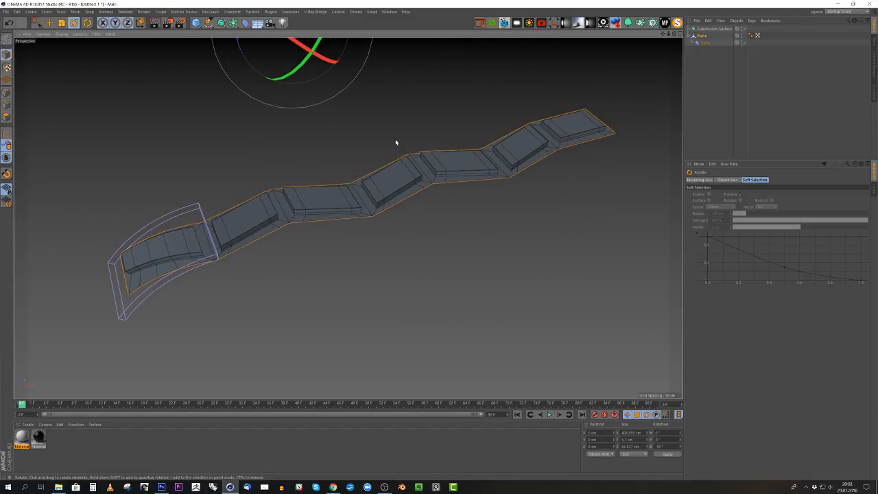
- Bake the bent plane with Current State to Object and delete the original plane with its Bend deformer
right_click(704, 37)
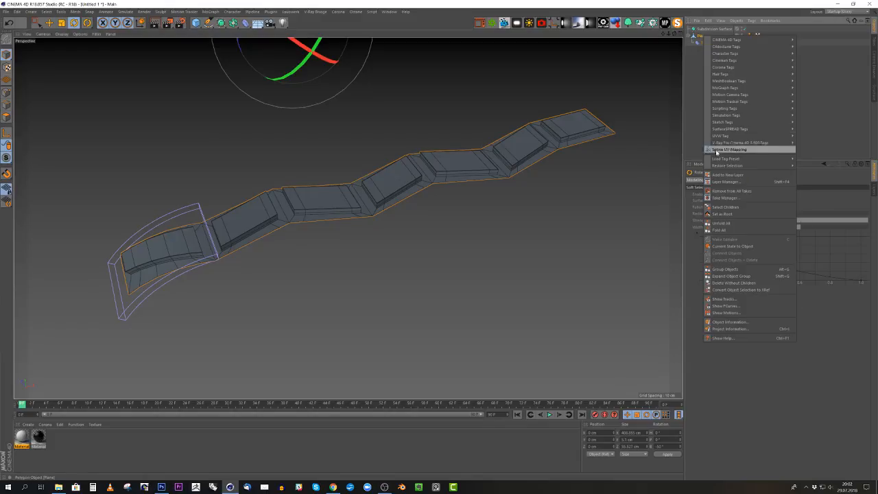
click(729, 245)
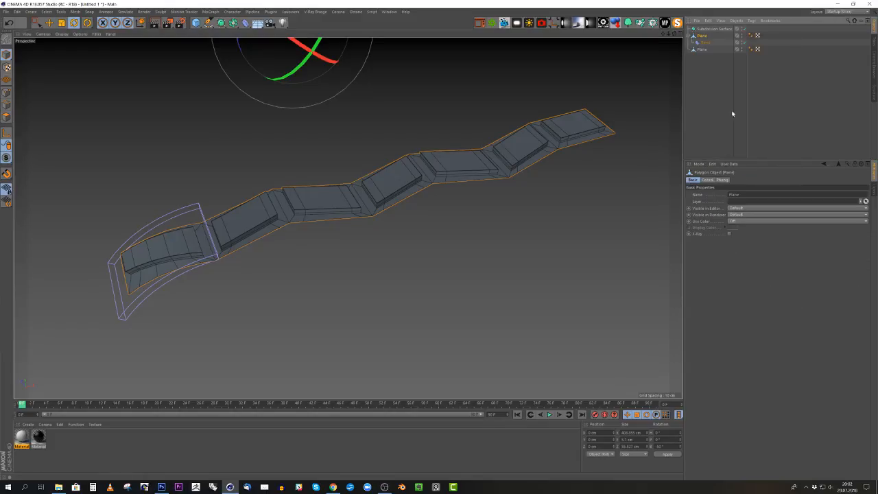
key(Delete)
click(700, 38)
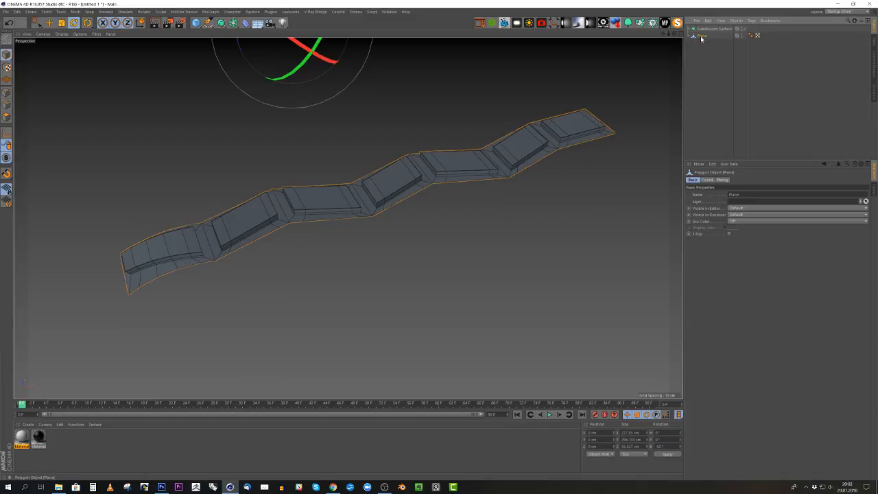
drag(419, 147, 358, 144)
alt+middle_drag(358, 144, 308, 200)
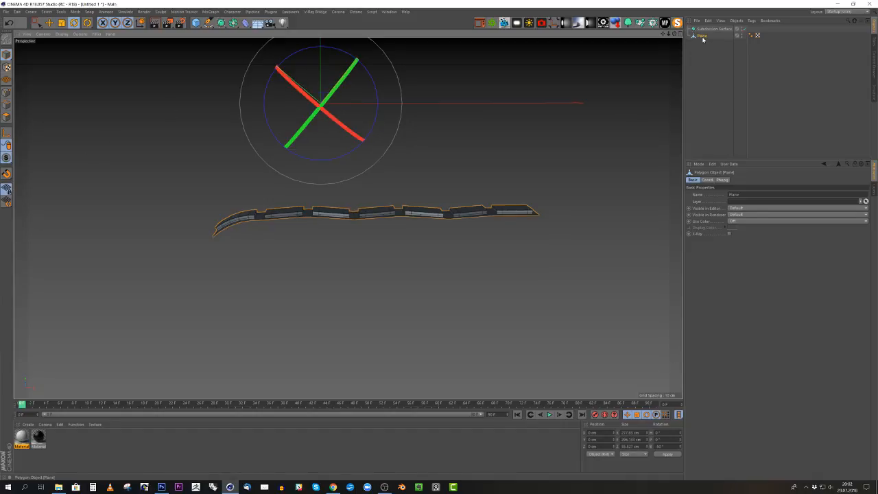
- Center the baked plane's axis on its geometry and reset the axis bank angle to 0°
click(6, 133)
click(554, 24)
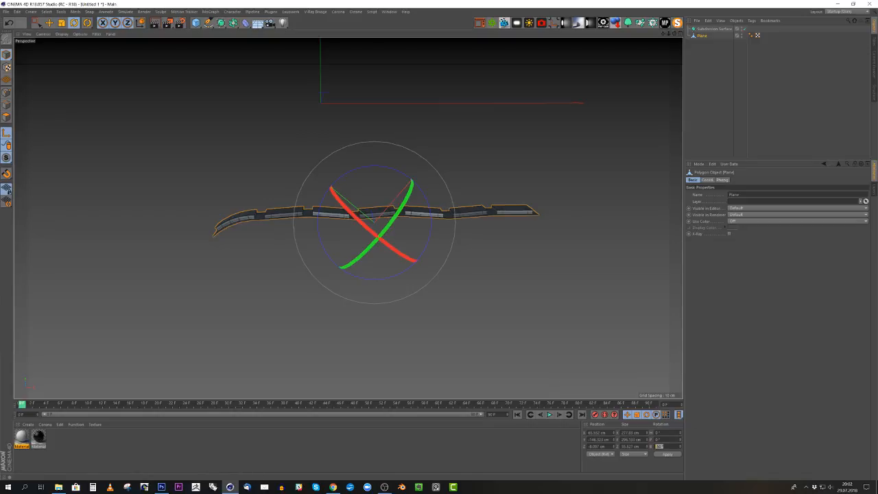
text(0)
key(Return)
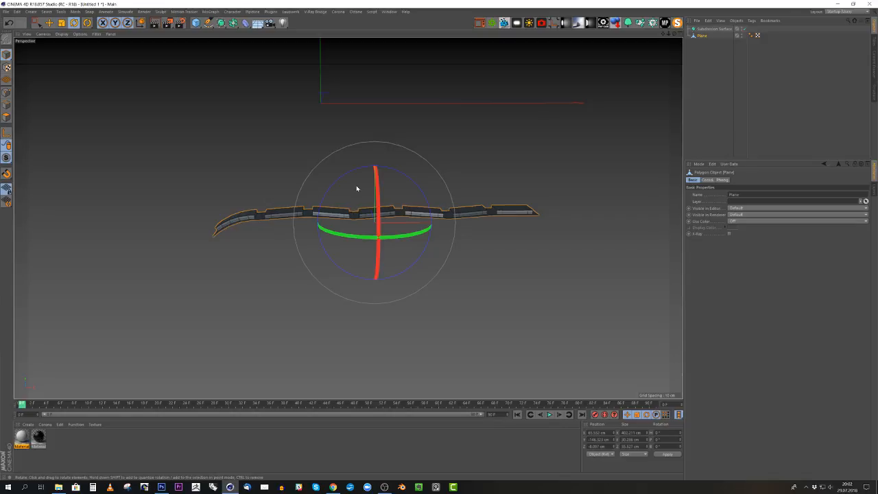
- Move the plane to the world origin by setting its X, Y and Z positions to 0
alt+drag(358, 185, 368, 205)
double_click(598, 433)
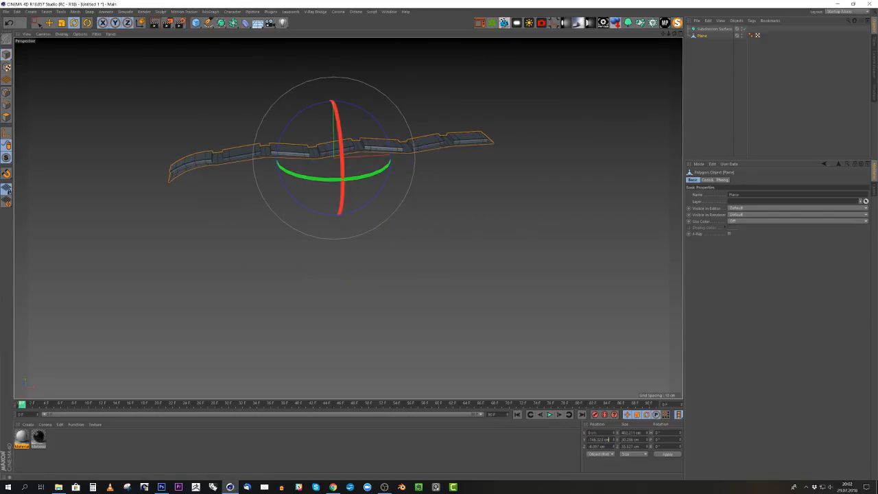
text(0)
key(Return)
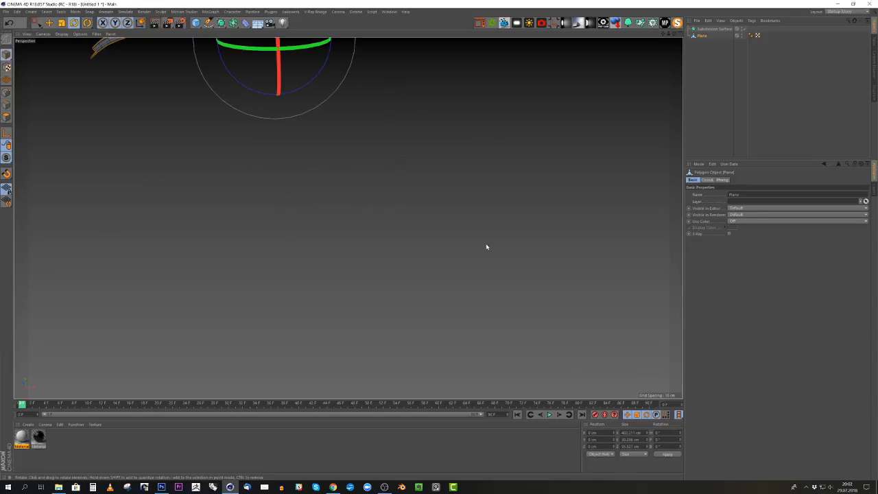
- Switch to edge mode and select the outer border edge at the bent end of the strip
key(s)
alt+drag(343, 186, 292, 207)
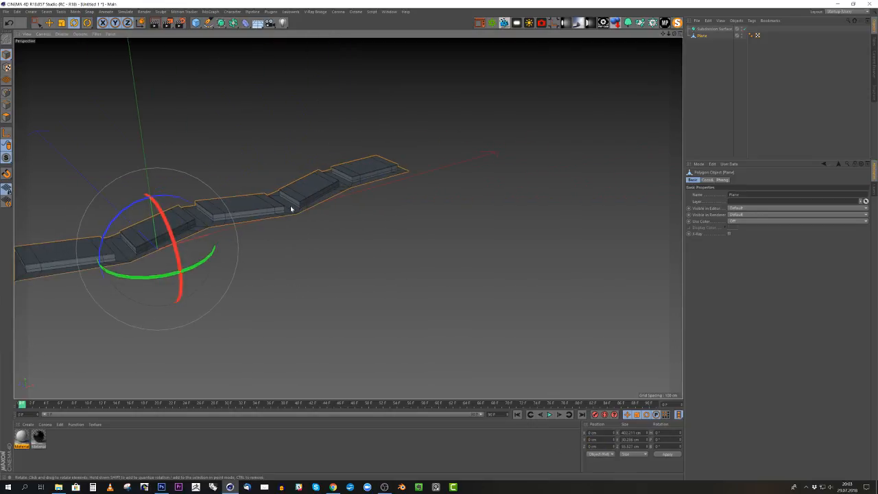
alt+middle_drag(292, 208, 540, 202)
alt+right_drag(540, 201, 445, 217)
alt+drag(445, 218, 385, 262)
scroll(386, 262, up, 2)
click(7, 104)
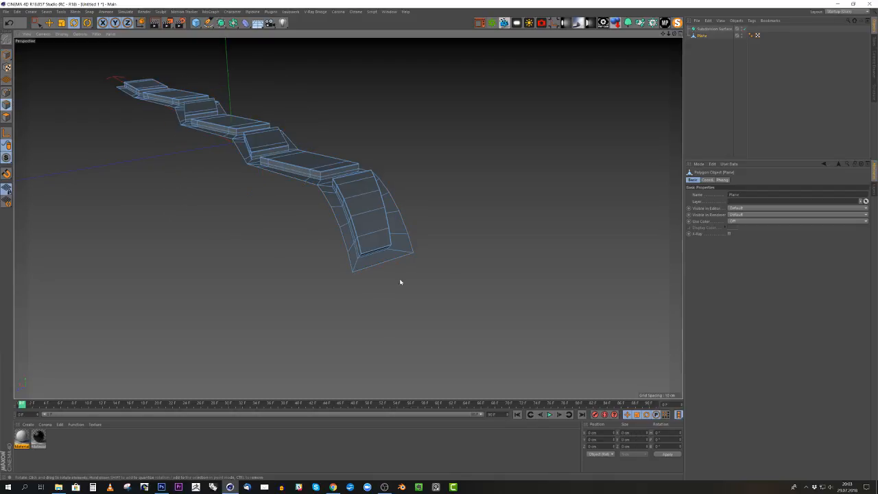
click(383, 257)
- Extrude the selected end edge downward several times in the front view to form the strip's curved sidewall profile
middle_click(436, 284)
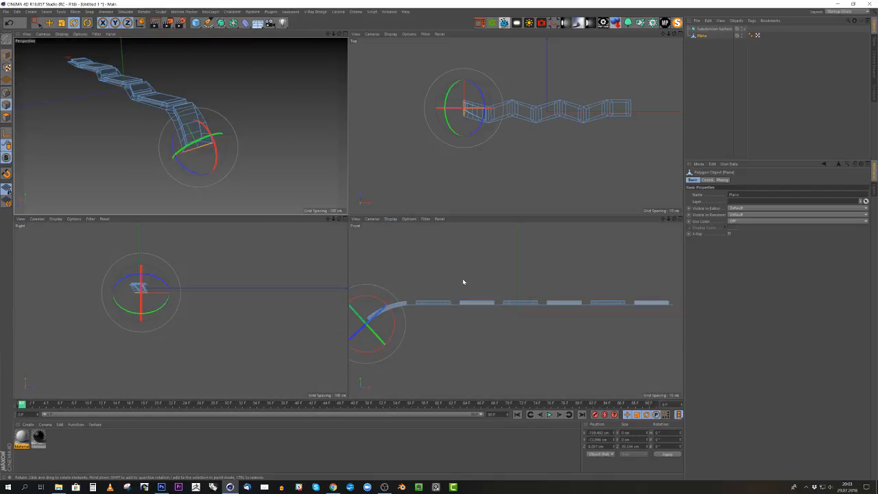
middle_click(465, 281)
scroll(540, 203, down, 3)
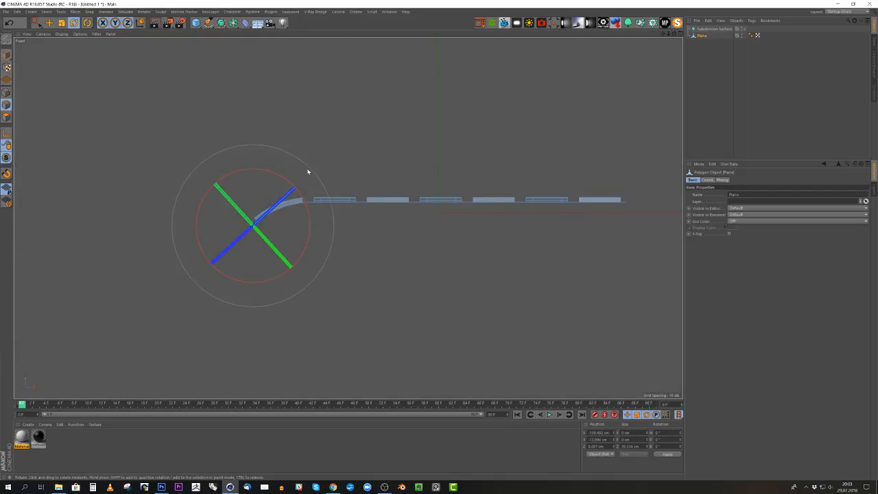
key(e)
scroll(358, 109, down, 3)
scroll(274, 180, up, 3)
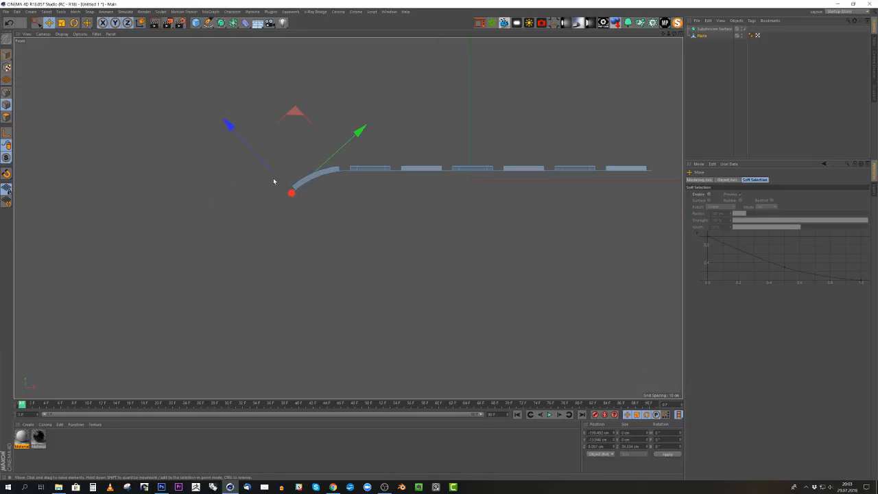
drag(307, 152, 261, 237)
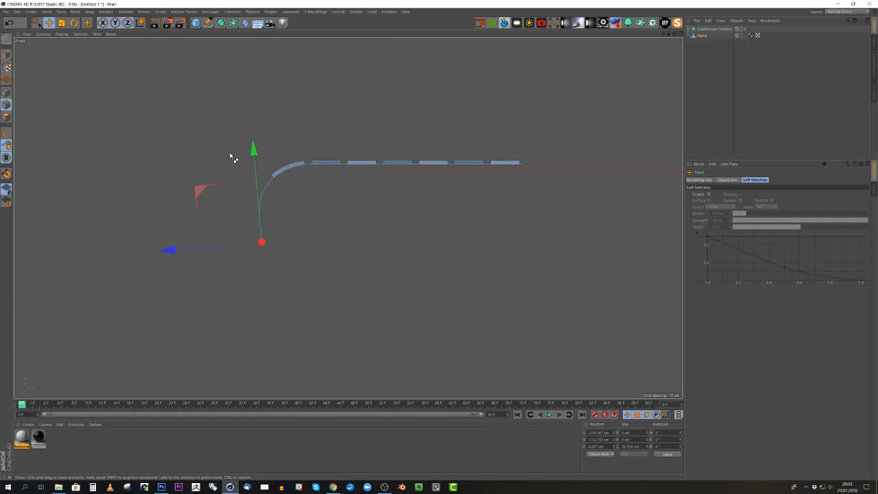
drag(229, 153, 245, 229)
- Reposition the two lowest cross edges of the sidewall to refine its inward curve
middle_click(312, 151)
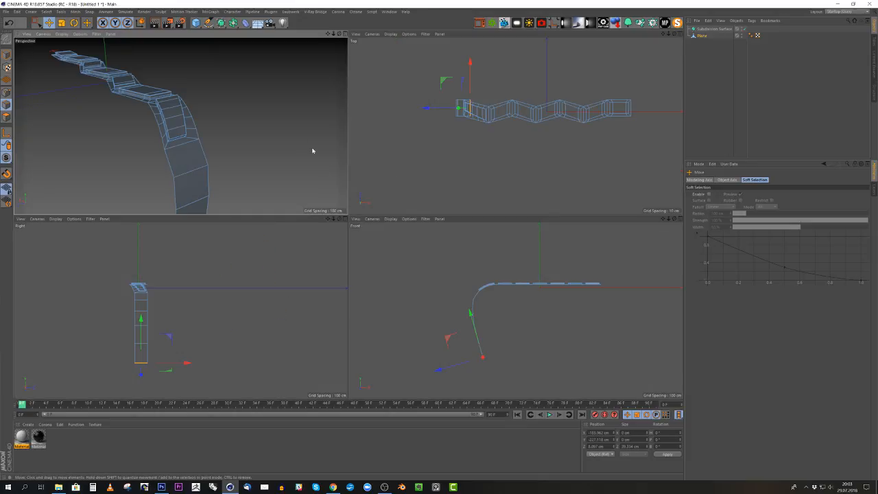
middle_click(268, 131)
alt+drag(350, 255, 384, 235)
alt+right_drag(384, 235, 225, 281)
alt+drag(331, 273, 386, 274)
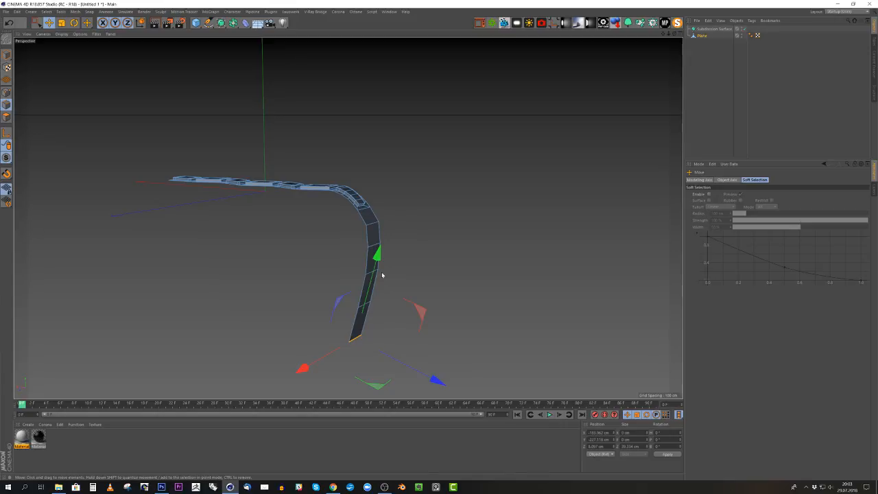
mouse_move(372, 328)
alt+mouse_down()
mouse_move(404, 325)
mouse_move(355, 337)
mouse_move(366, 340)
alt+mouse_up()
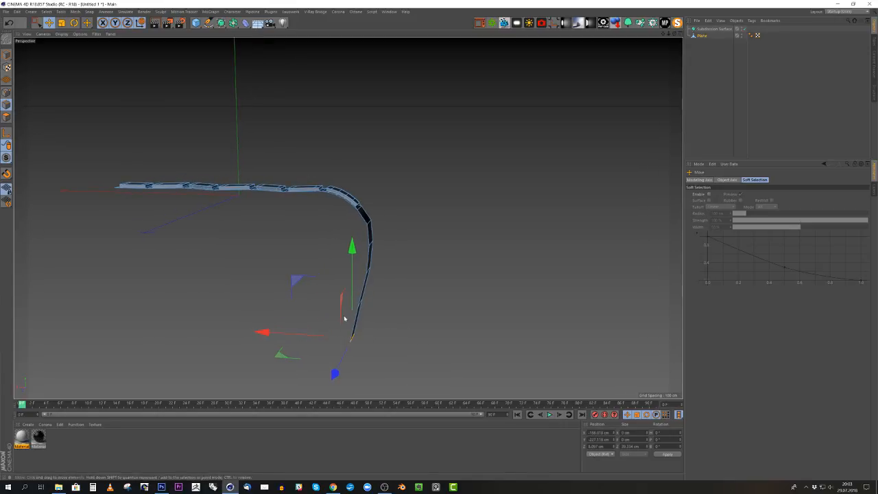
drag(354, 294, 330, 311)
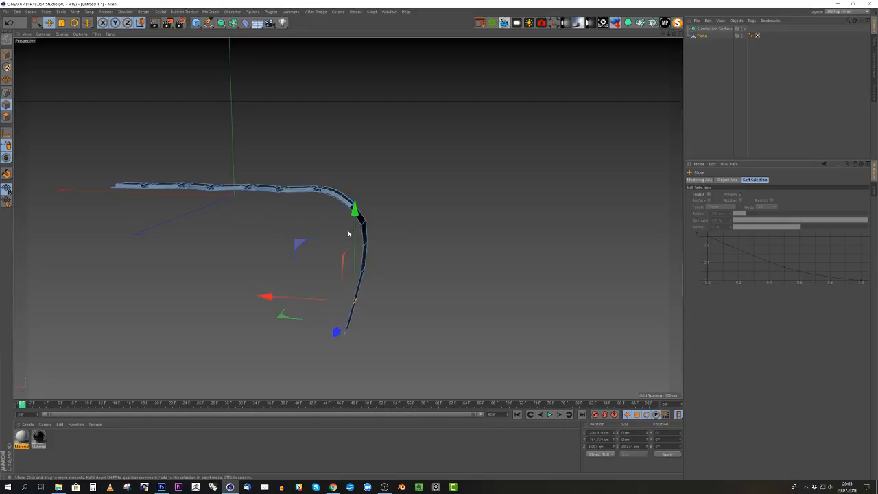
alt+drag(355, 236, 450, 187)
alt+drag(299, 224, 321, 229)
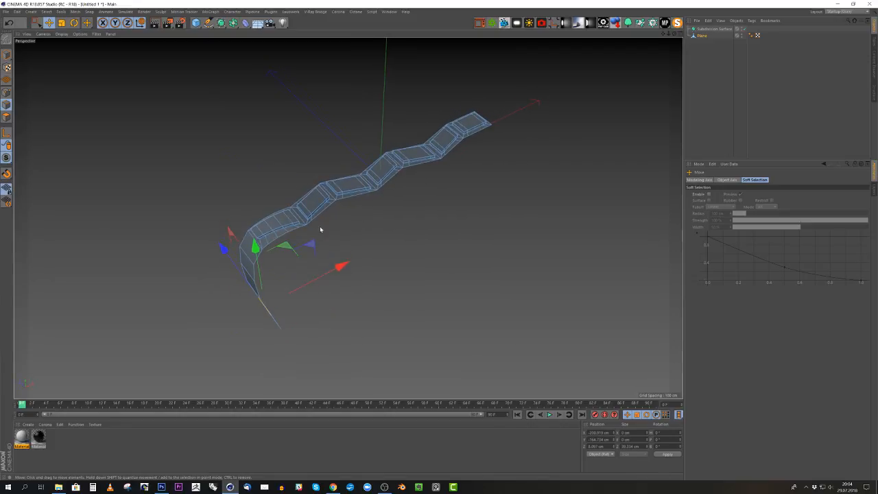
- Select all polygons of the strip and mirror them in the top view across its straight end to create the tire's other half
middle_click(407, 205)
middle_click(467, 142)
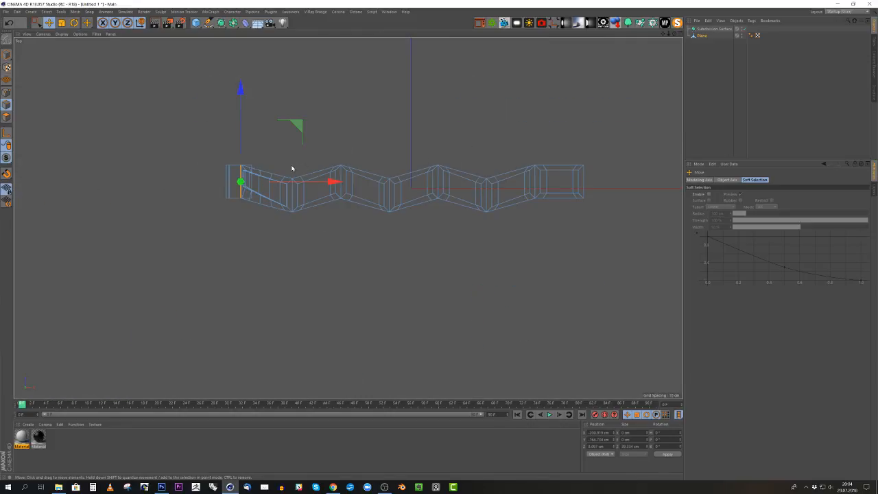
scroll(290, 168, down, 3)
scroll(505, 188, up, 2)
scroll(506, 188, down, 1)
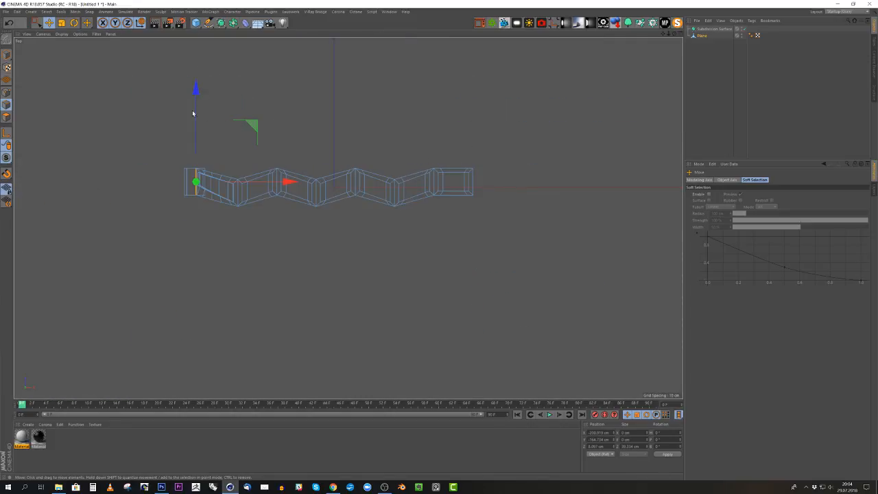
click(7, 118)
key(ctrl+a)
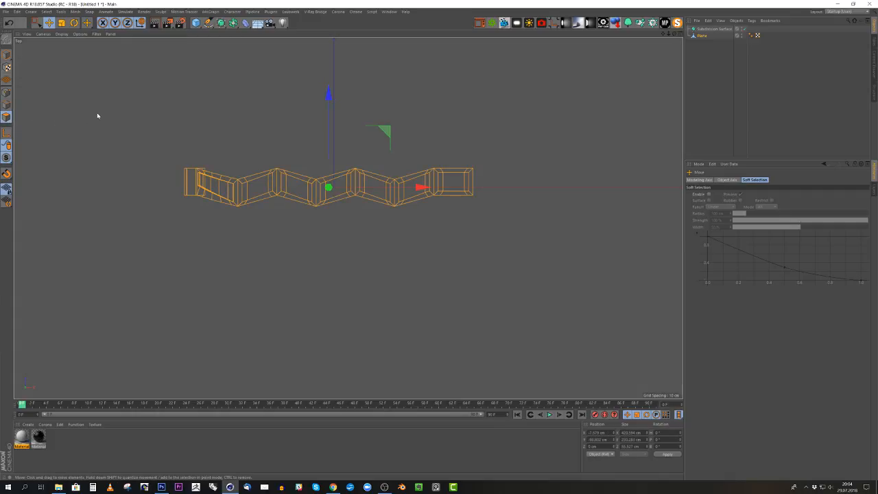
key(m)
key(h)
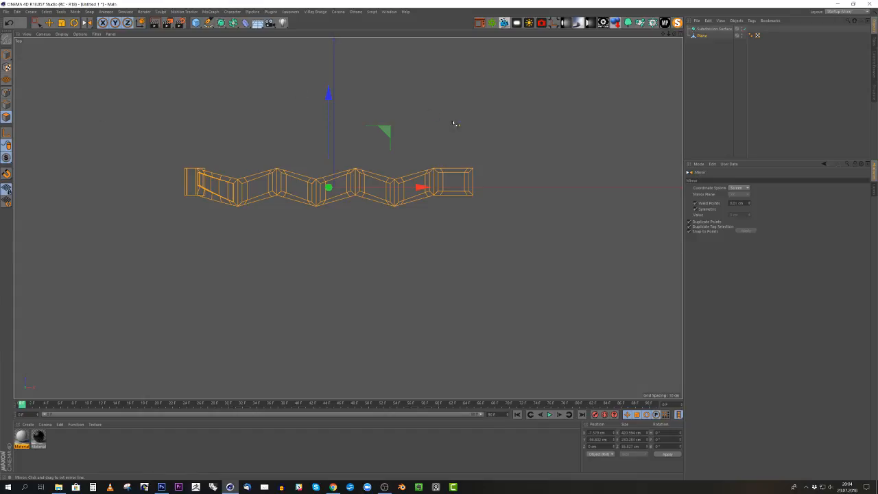
scroll(622, 173, up, 5)
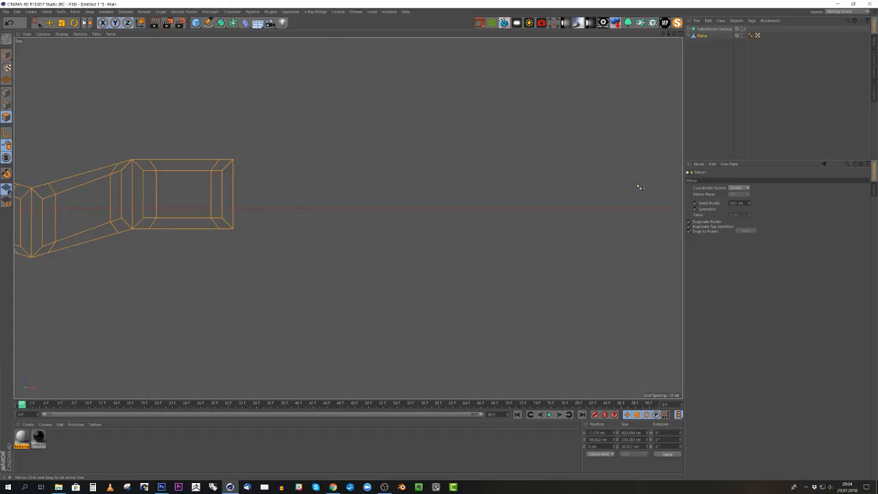
drag(638, 187, 235, 184)
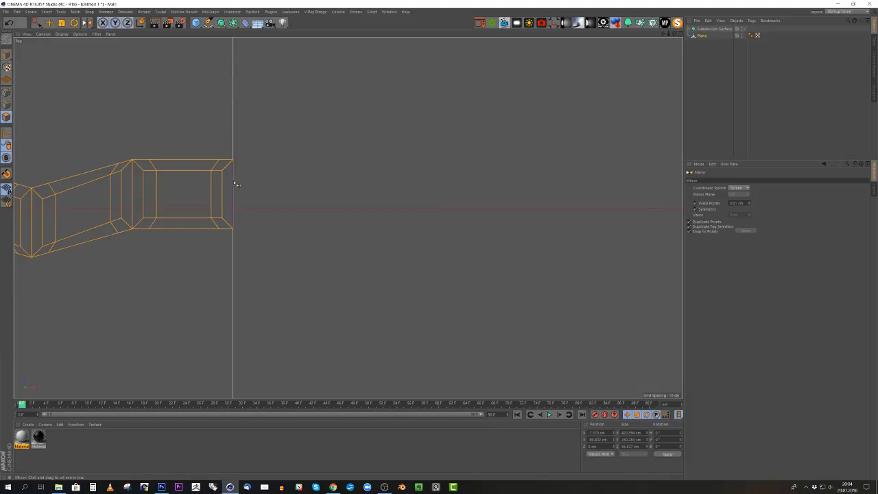
drag(235, 184, 237, 184)
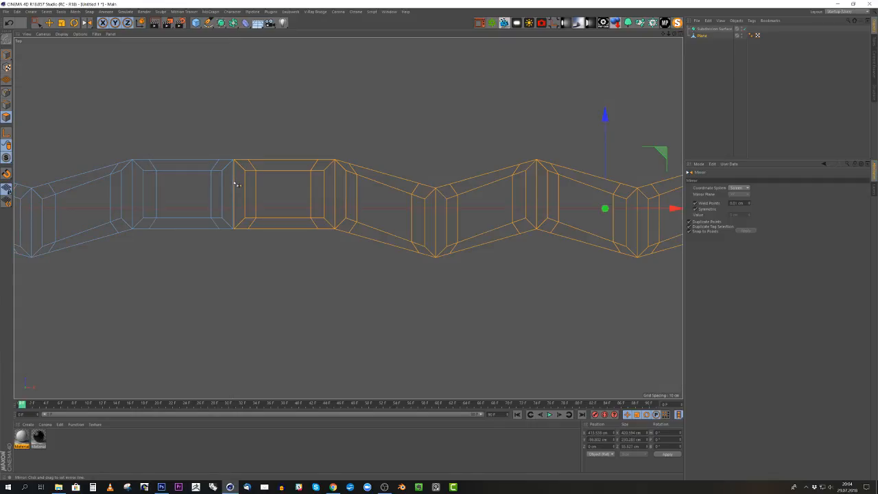
- Select the points on both sides of the mirror seam and scale them together along X to close the gap
scroll(213, 150, up, 6)
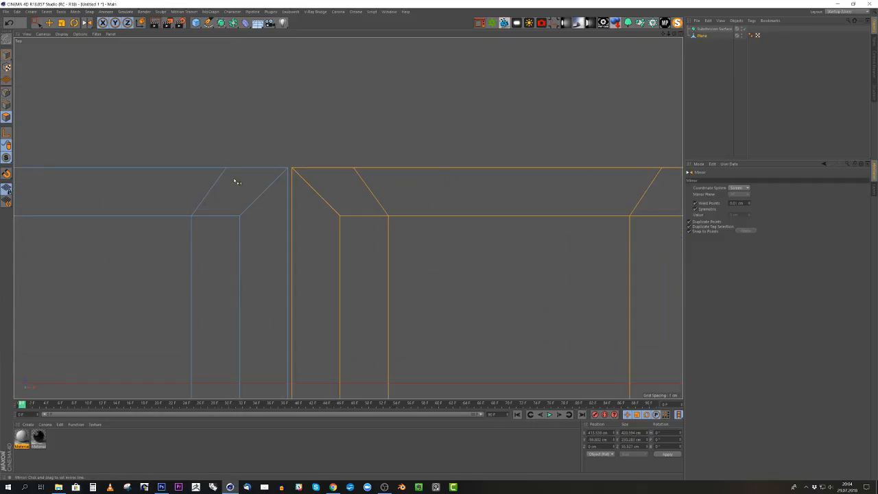
click(7, 91)
click(284, 120)
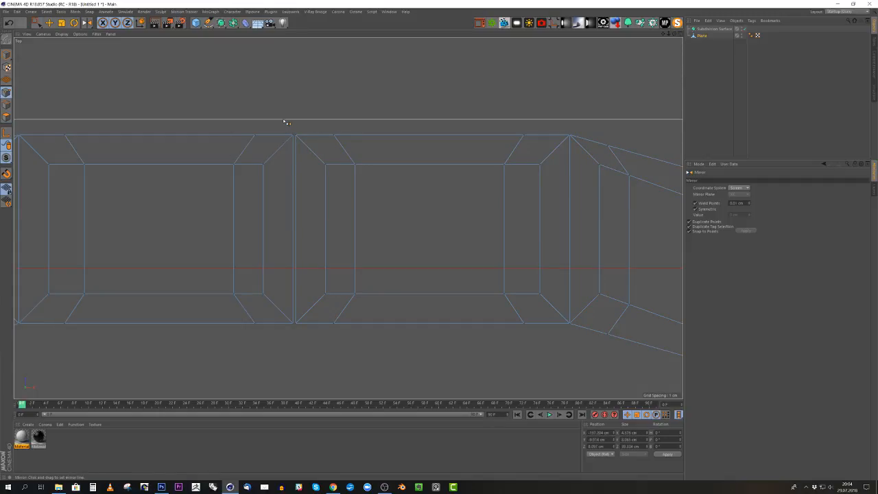
key(0)
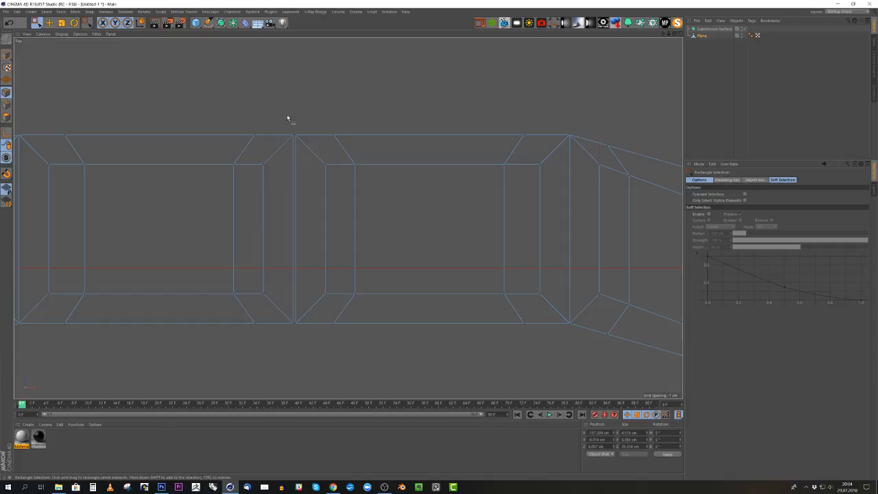
drag(283, 116, 313, 354)
key(t)
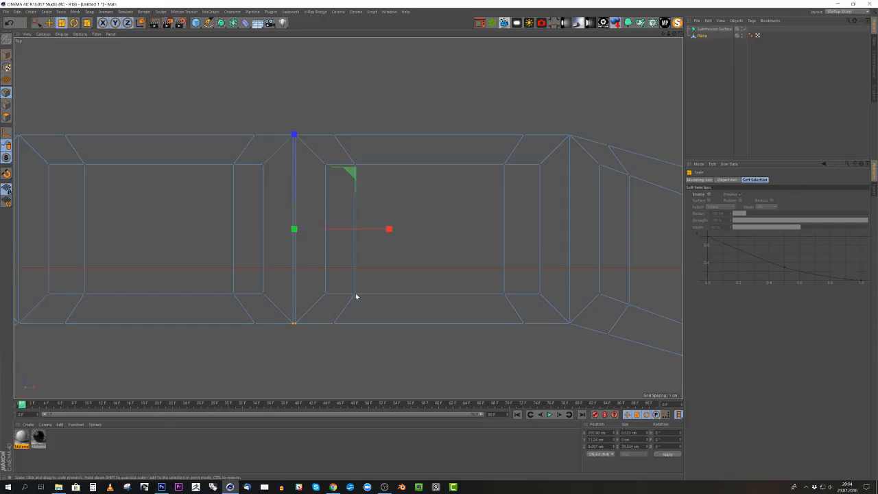
drag(388, 229, 295, 230)
- Merge the coincident seam points with the Optimize command
middle_click(329, 214)
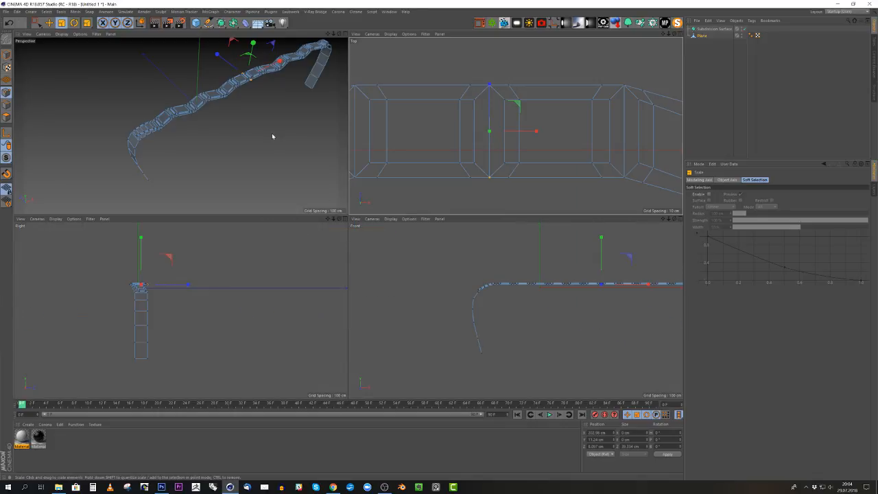
middle_click(272, 133)
alt+middle_drag(444, 185, 372, 247)
alt+drag(371, 247, 415, 219)
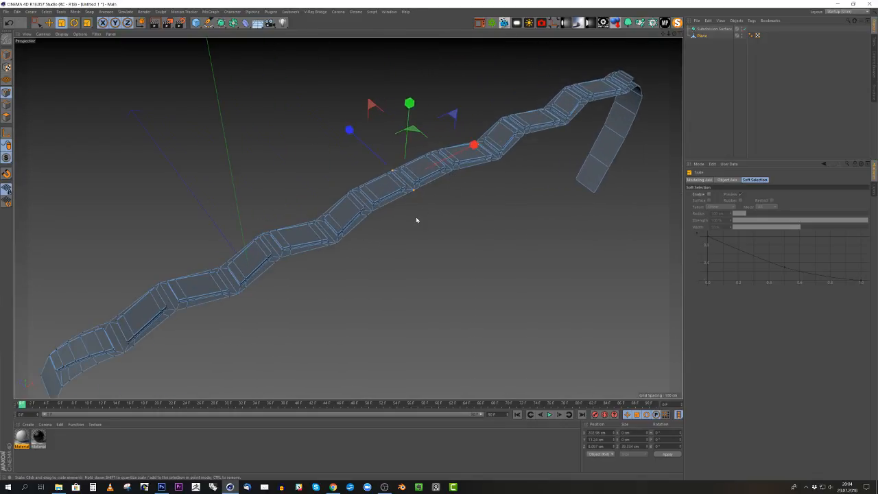
right_click(431, 202)
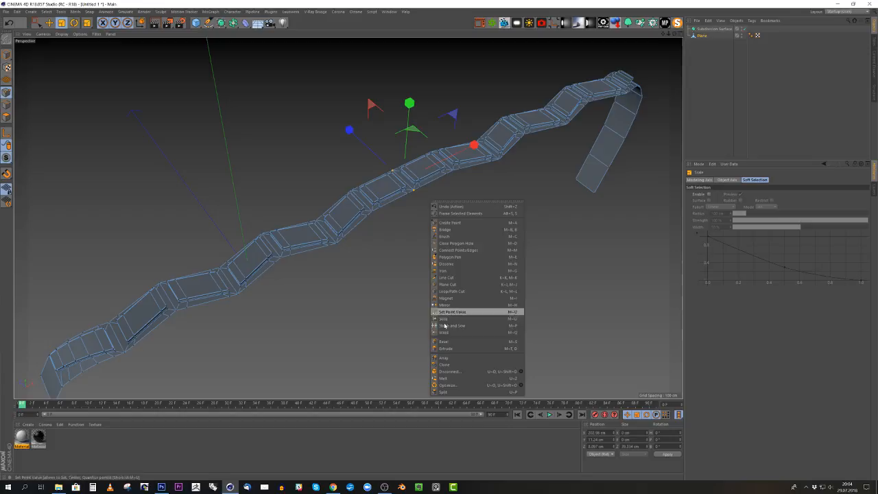
click(454, 386)
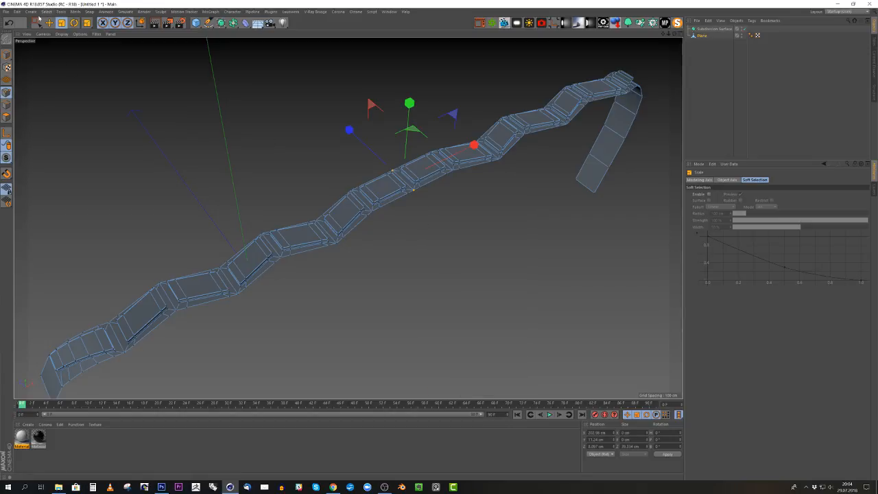
- Test the seam weld by selecting and moving a single seam point, undo the move and clear the selection
drag(40, 24, 62, 33)
alt+right_drag(438, 181, 489, 169)
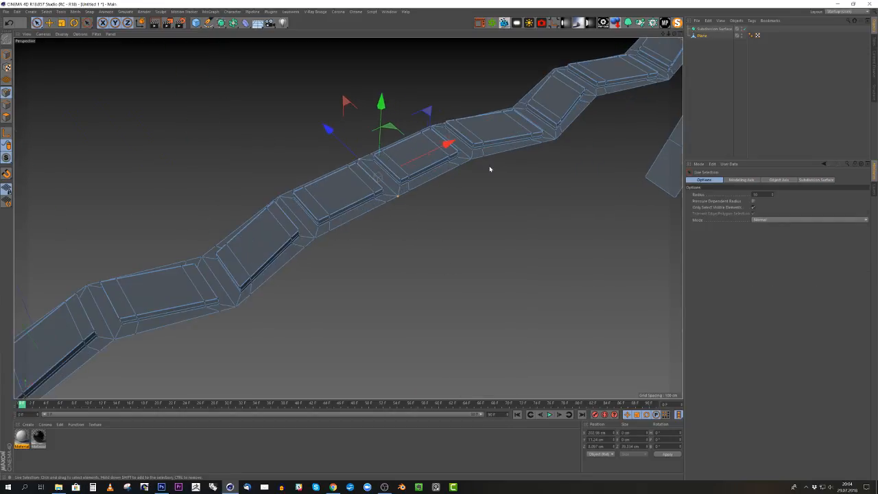
click(406, 217)
scroll(405, 211, up, 3)
click(395, 196)
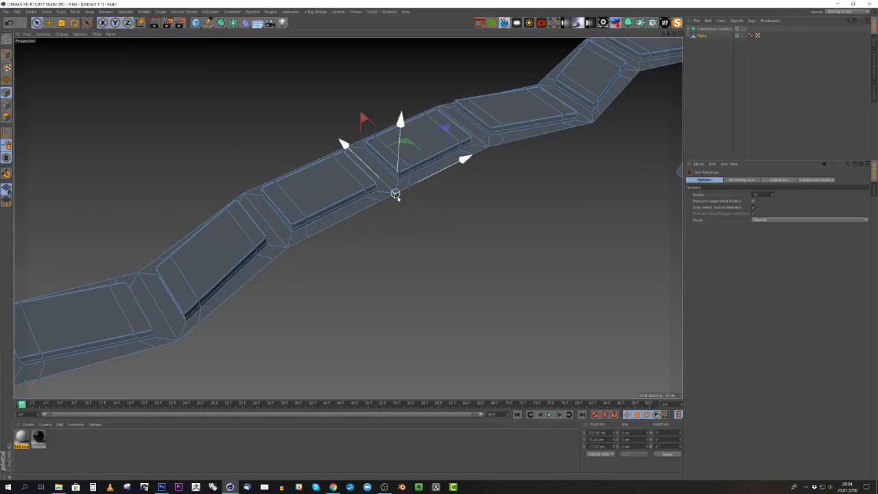
drag(376, 175, 396, 197)
key(ctrl+z)
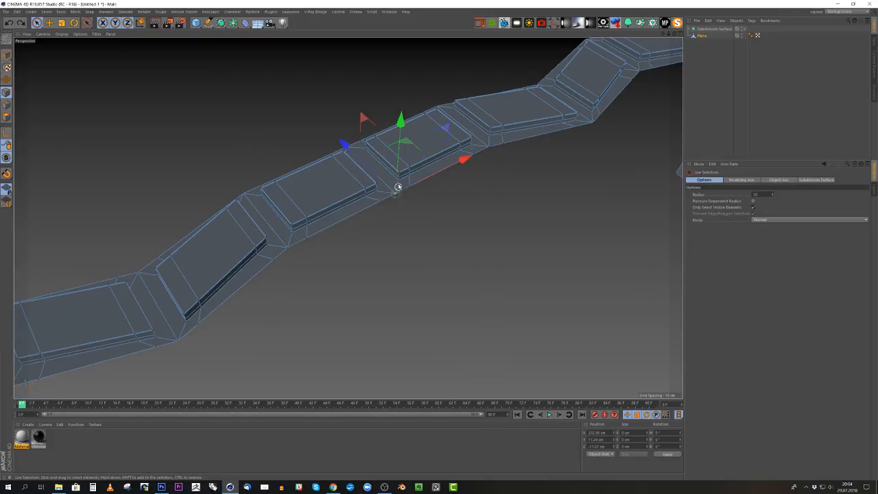
alt+right_drag(397, 188, 238, 243)
click(386, 238)
alt+drag(385, 238, 159, 102)
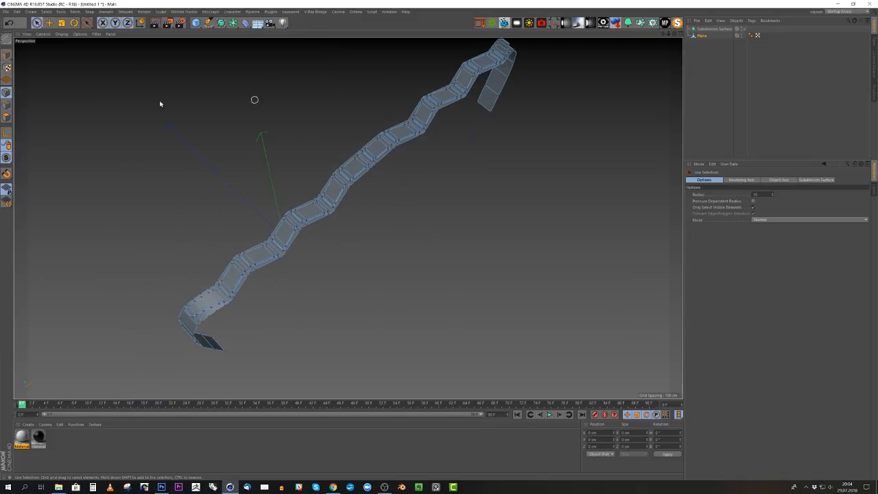
- Return to model mode, center the mirrored strip's axis on its geometry and set its X and Y positions to 0
click(61, 24)
click(6, 54)
alt+drag(280, 159, 388, 154)
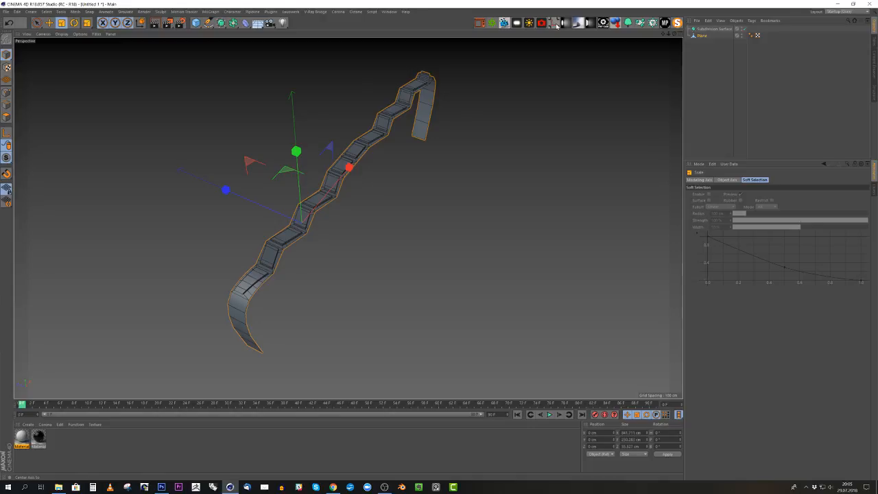
alt+drag(460, 142, 260, 205)
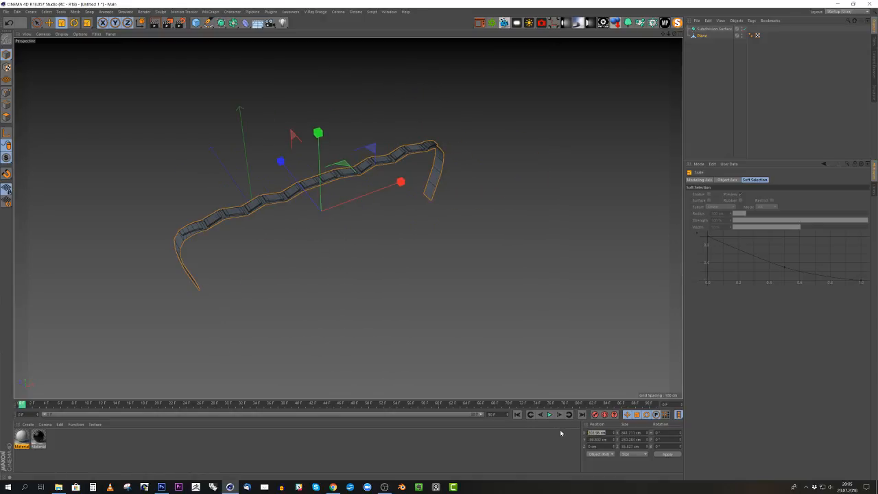
key(Return)
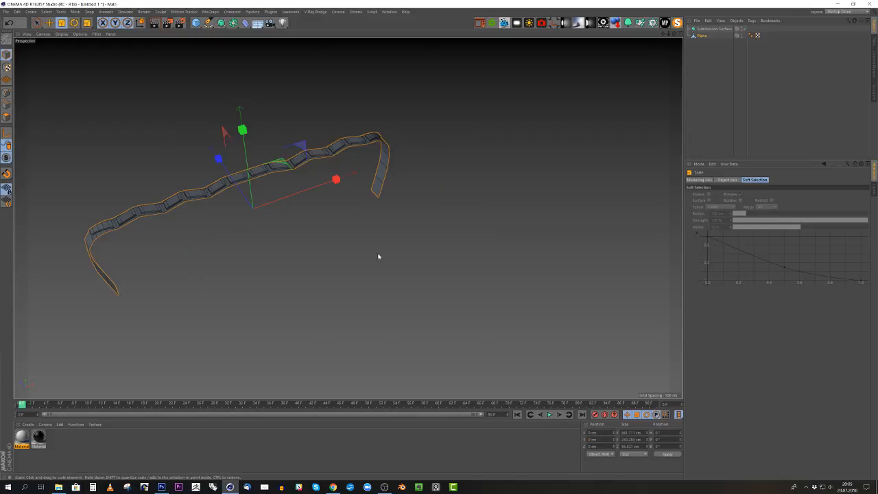
- Scale the strip along Z to about twice its depth and make it a child of the Subdivision Surface
alt+drag(258, 183, 157, 160)
alt+drag(319, 215, 407, 222)
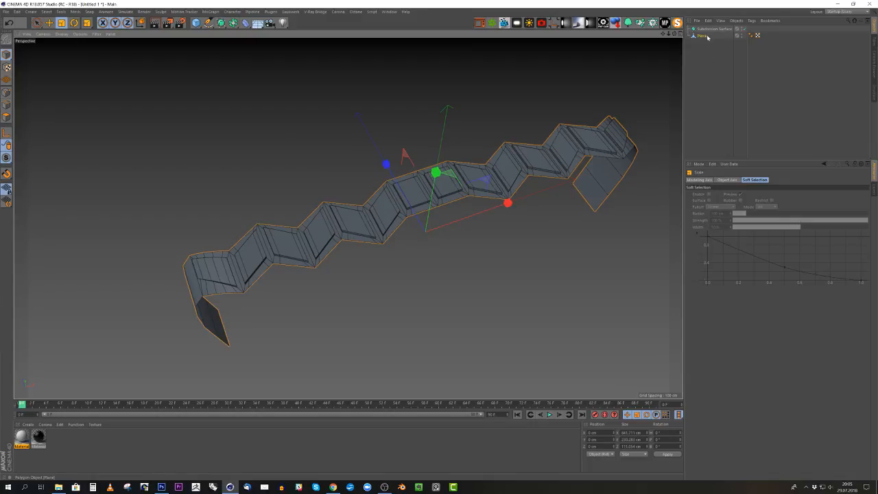
click(704, 36)
drag(705, 31, 705, 31)
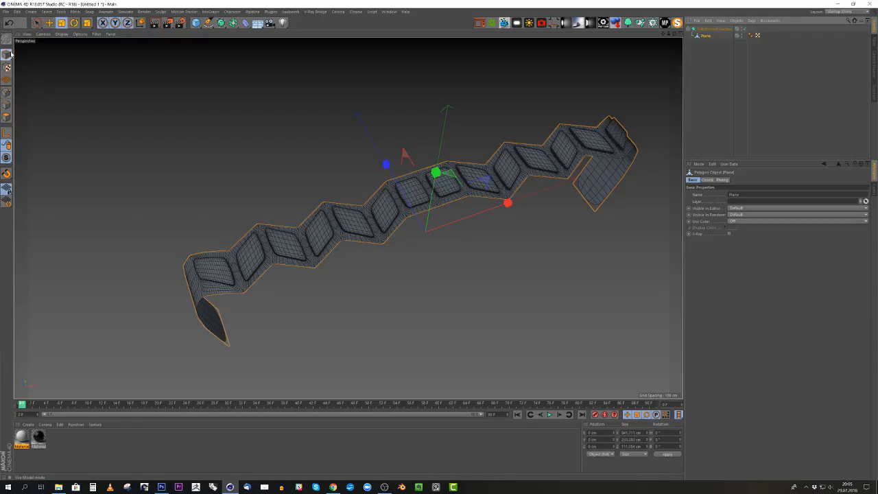
- Switch the perspective view to shaded display without wireframe lines, deselect the strip and inspect the smoothed tread and sidewall
click(61, 34)
click(71, 60)
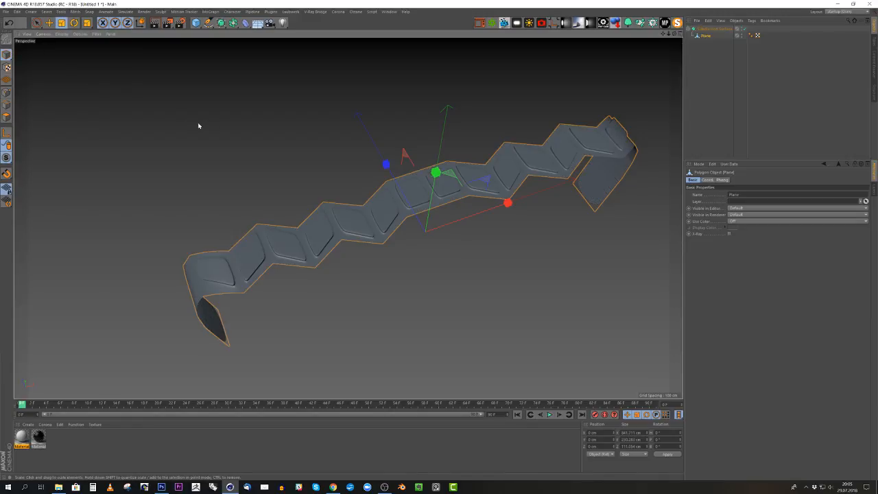
click(292, 138)
alt+drag(292, 140, 320, 216)
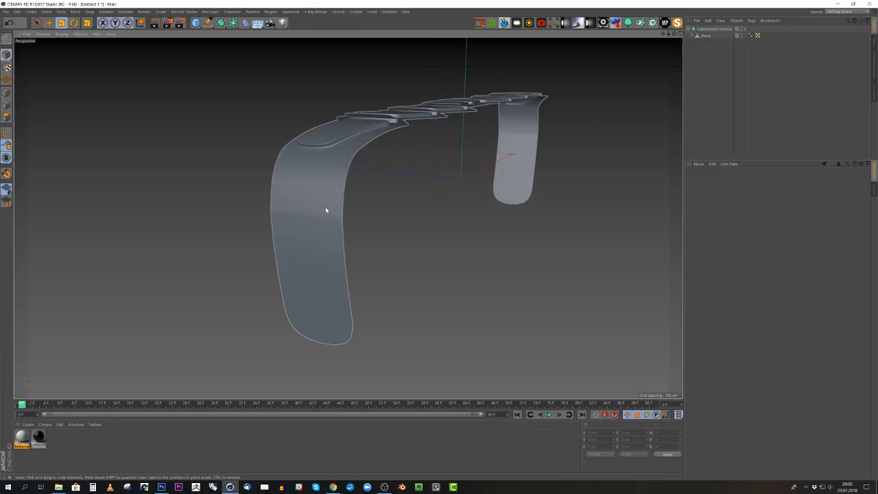
- Try to melt the middle horizontal edge across the near sidewall of the Plane strip
click(7, 107)
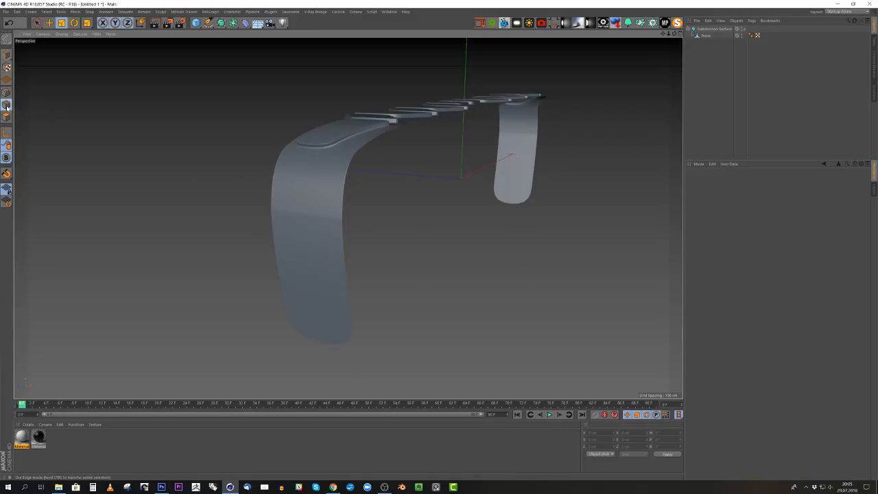
click(702, 35)
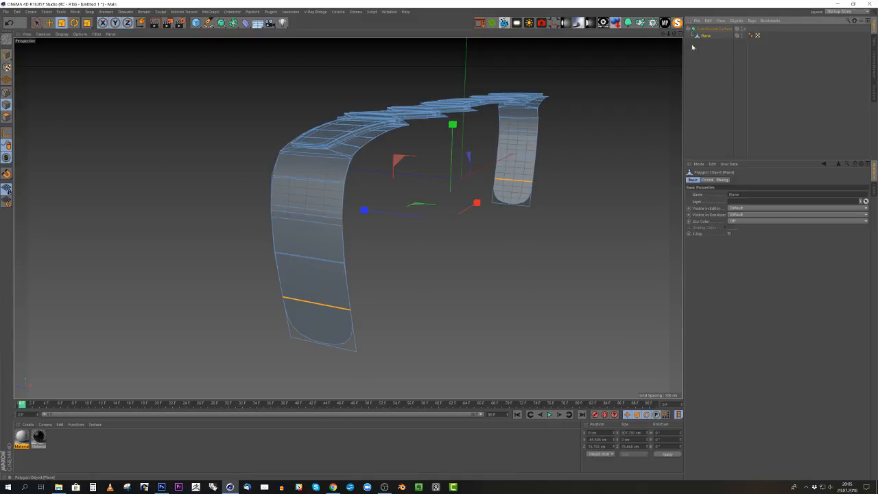
alt+right_drag(311, 210, 341, 229)
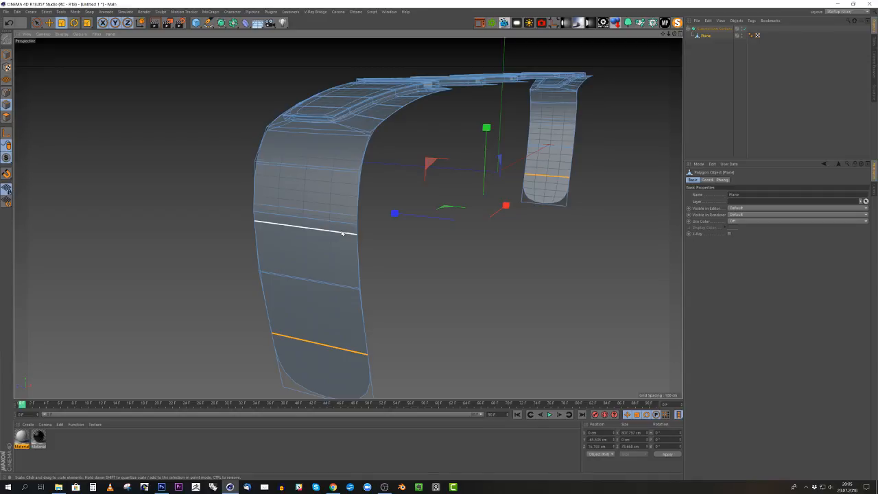
click(342, 233)
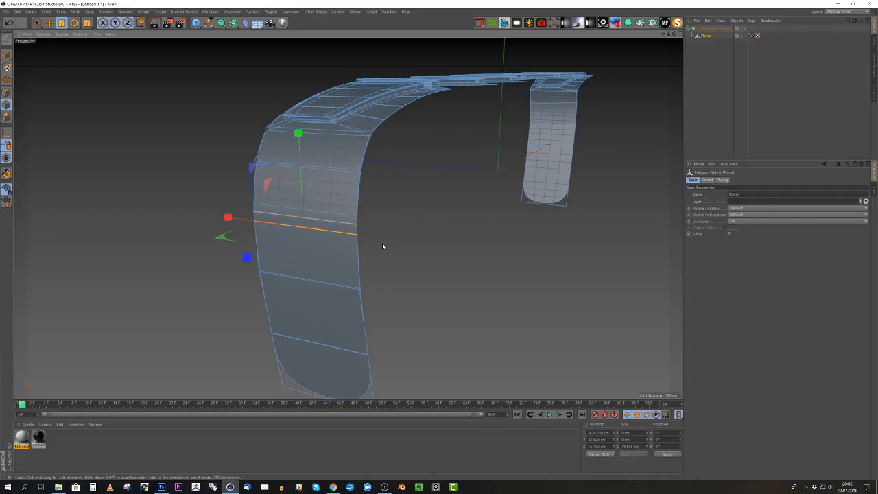
key(u)
key(z)
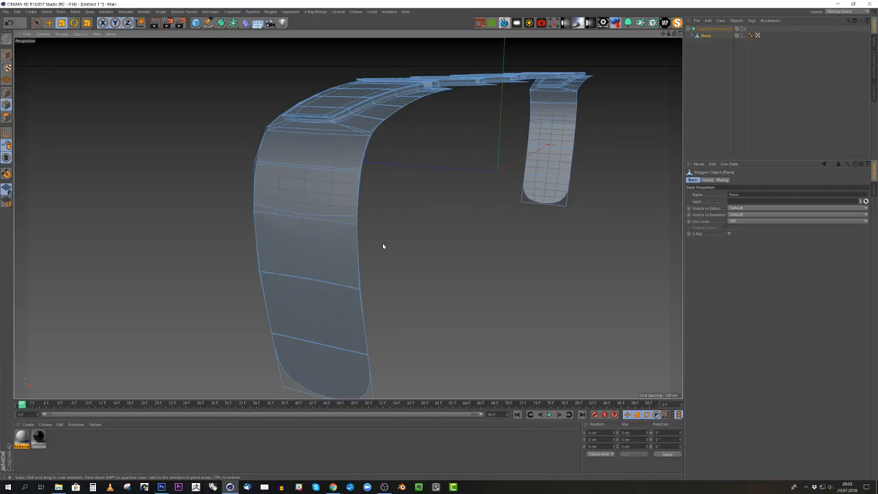
- Disable the Subdivision Surface and melt the matching horizontal edge across the opposite sidewall
scroll(243, 199, down, 1)
click(557, 127)
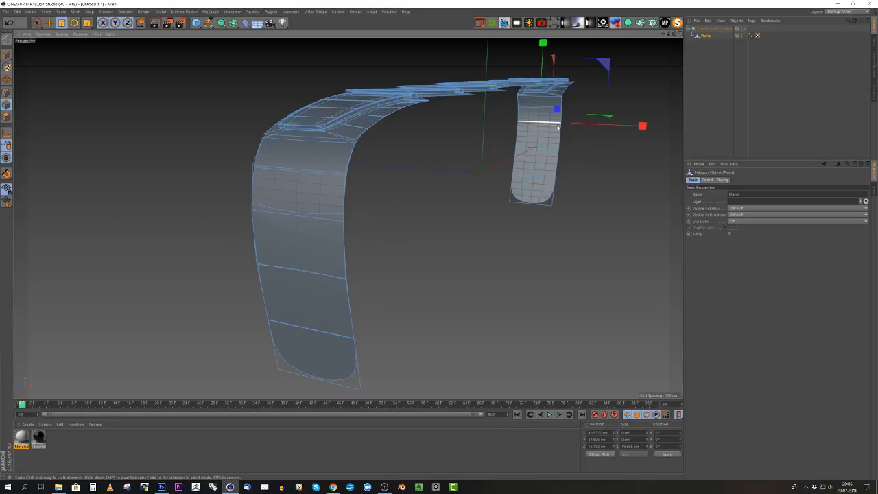
alt+drag(569, 137, 306, 177)
alt+right_drag(186, 131, 256, 127)
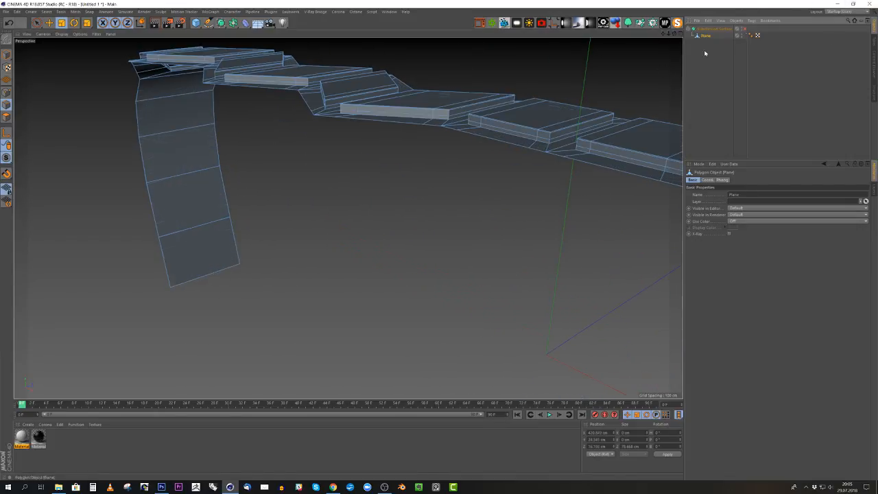
mouse_move(226, 171)
alt+mouse_down()
mouse_move(394, 167)
mouse_move(414, 147)
mouse_move(374, 186)
alt+mouse_up()
alt+right_drag(457, 152, 521, 133)
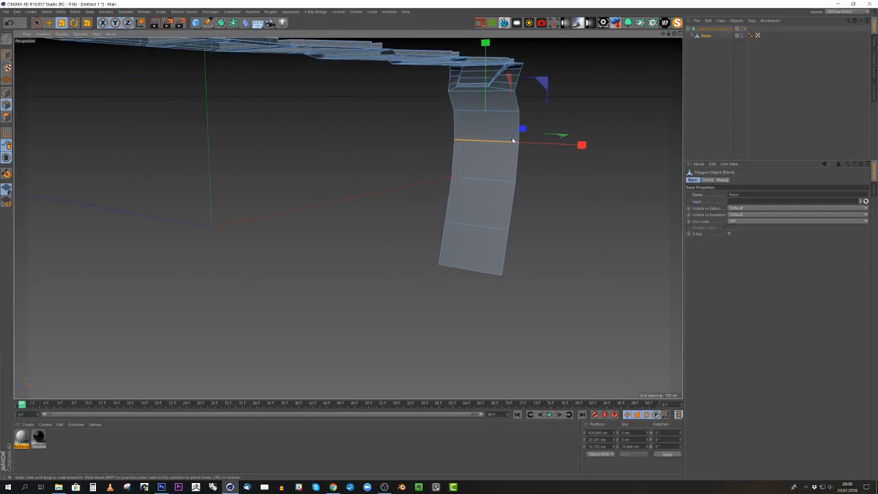
key(e)
drag(489, 94, 488, 108)
key(ctrl+z)
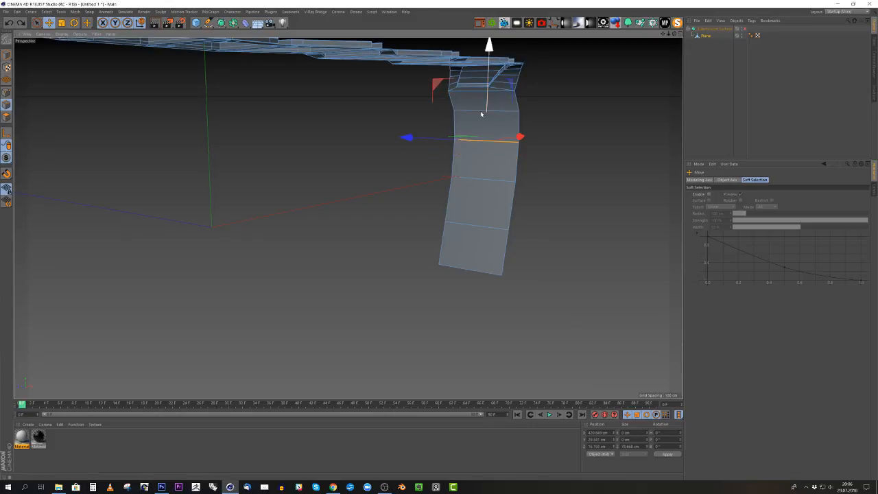
key(u)
key(z)
- Check the leftover corner point at the side of the melted edge on the near sidewall in point mode
alt+right_drag(474, 125, 353, 178)
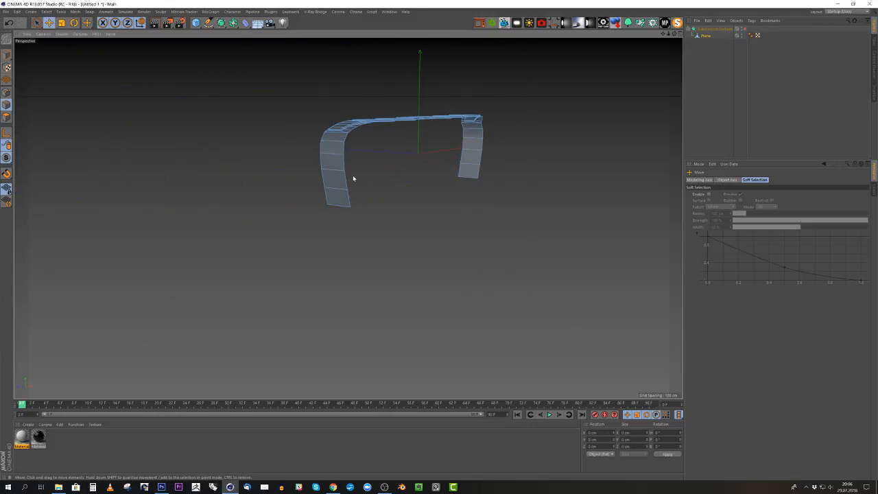
alt+right_drag(172, 135, 457, 173)
click(430, 168)
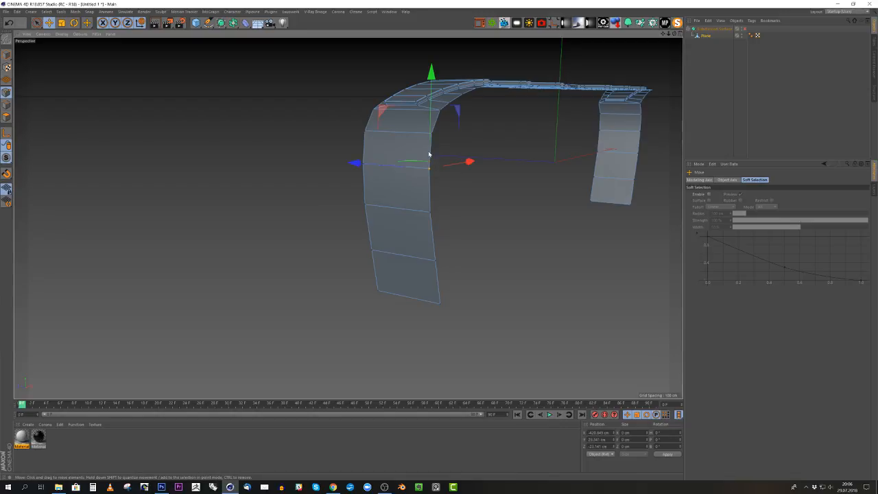
mouse_move(431, 172)
alt+mouse_down()
mouse_move(412, 186)
mouse_move(312, 164)
mouse_move(311, 206)
mouse_move(428, 174)
alt+mouse_up()
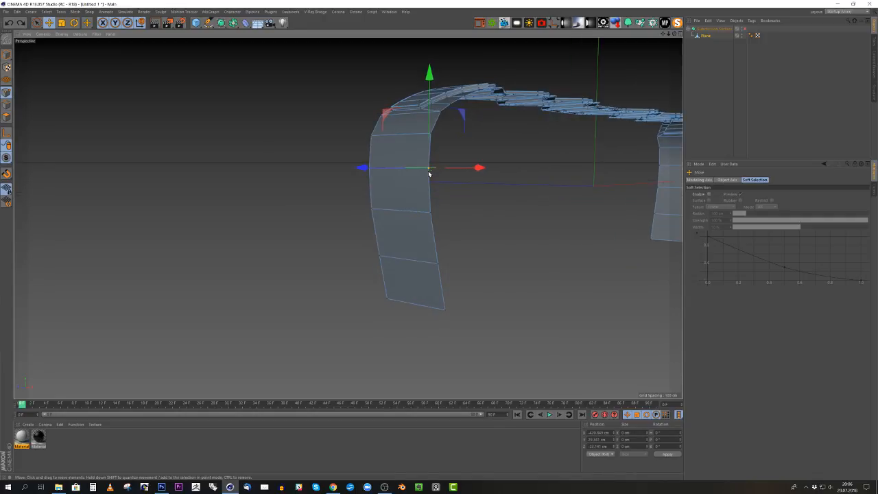
- Melt the horizontal edge two segments below the near shoulder and delete the merged sidewall polygon
click(413, 170)
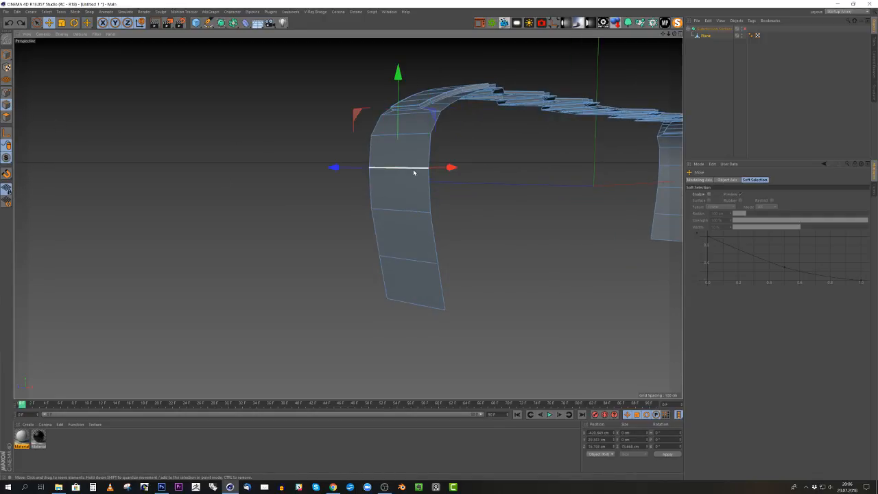
right_click(539, 211)
click(540, 211)
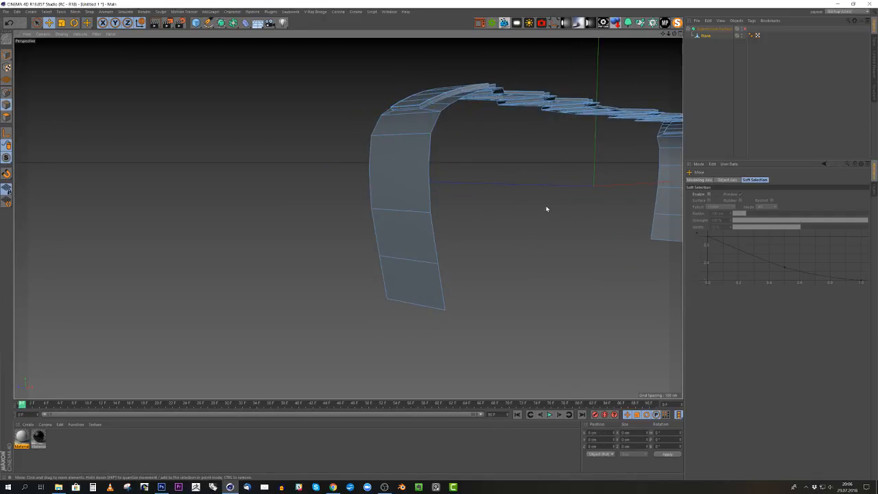
alt+drag(547, 208, 337, 196)
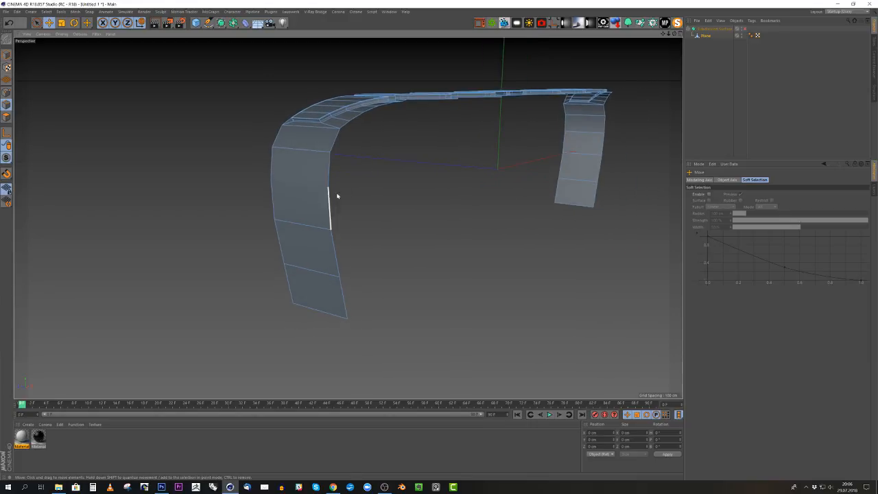
click(7, 117)
key(9)
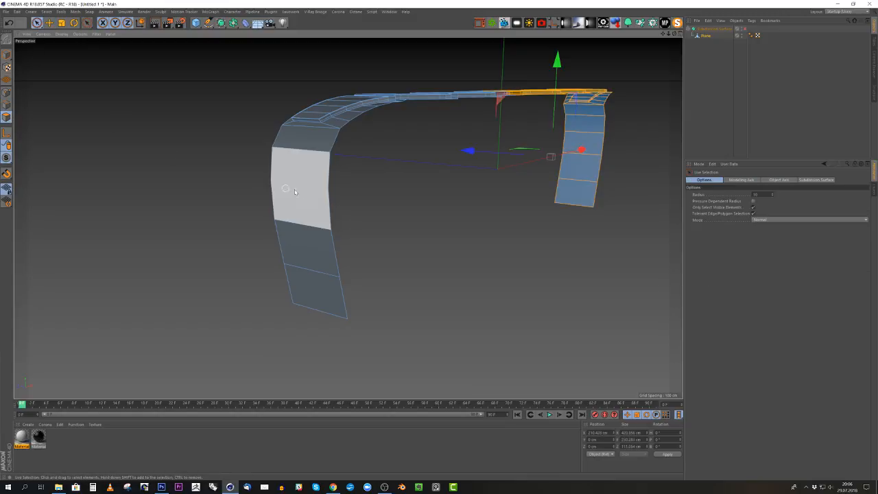
click(333, 221)
key(Delete)
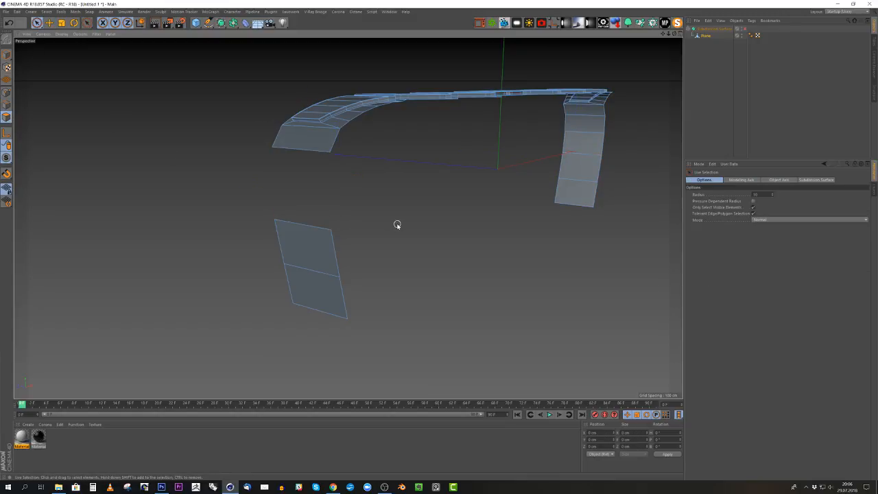
- Bridge the open upper and lower edges of the near sidewall gap with a single polygon
key(m)
key(b)
click(6, 104)
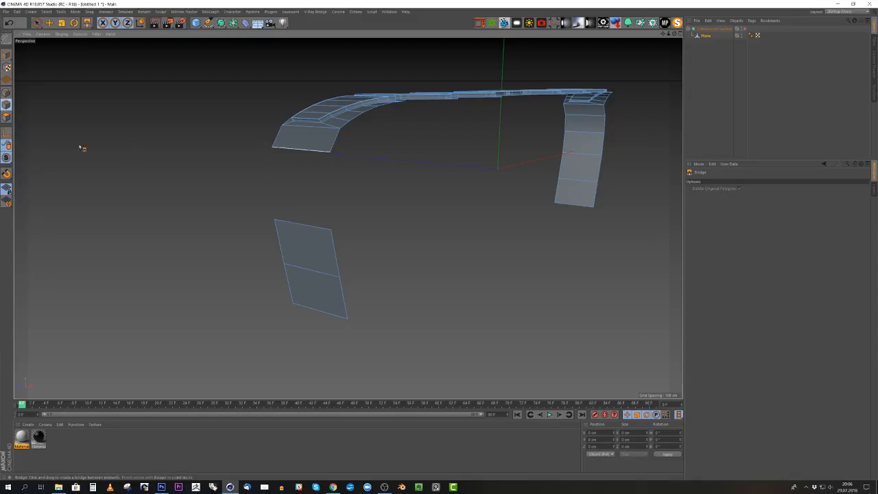
drag(324, 152, 304, 225)
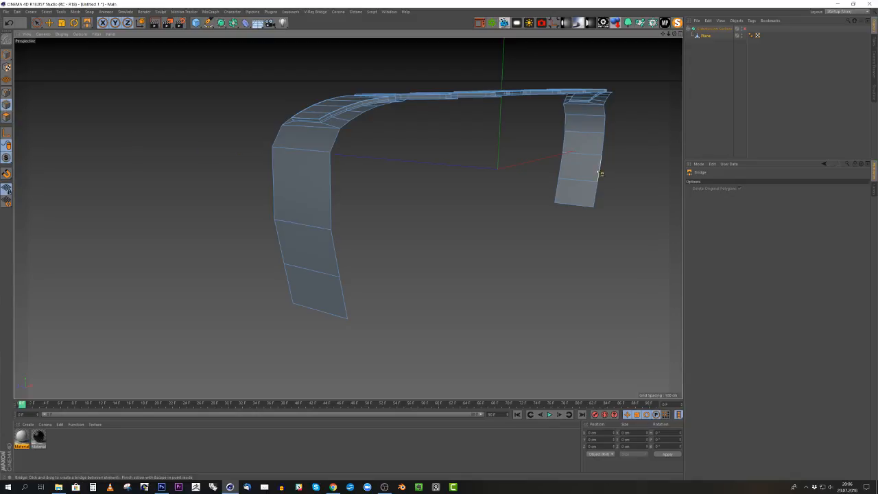
- Delete the two points of the matching horizontal edge on the opposite sidewall, selecting them with Rectangle Selection
alt+drag(596, 147, 412, 157)
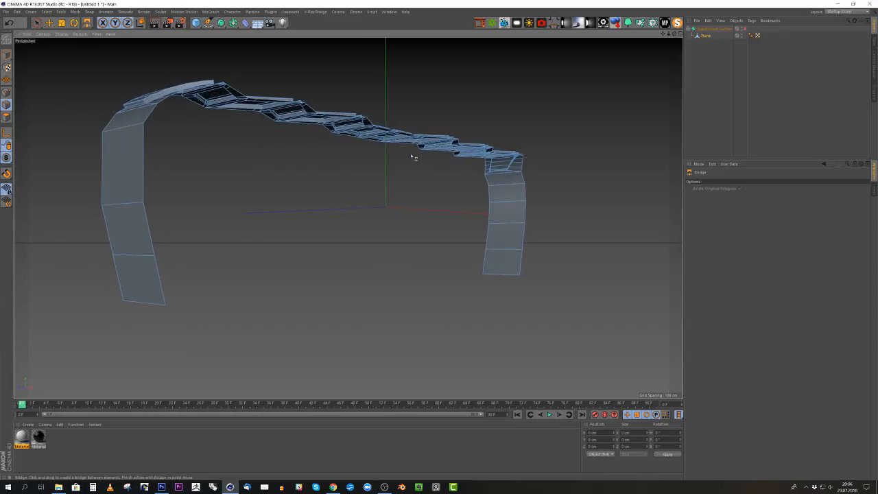
click(37, 23)
click(69, 42)
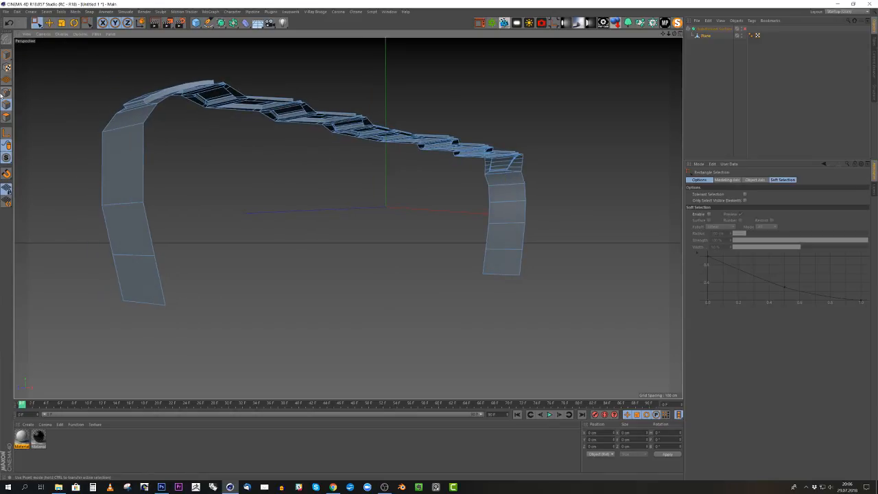
drag(481, 194, 554, 210)
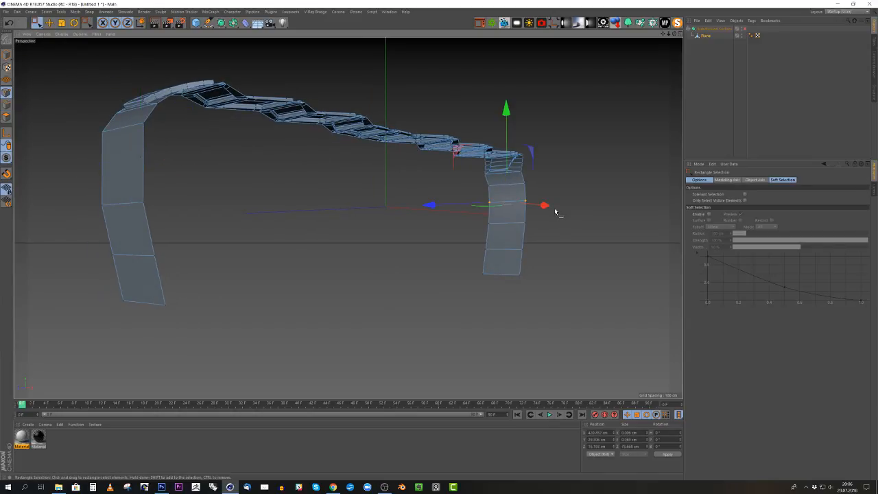
key(Delete)
- Bridge the two open edges of the opposite sidewall to close its gap
click(7, 101)
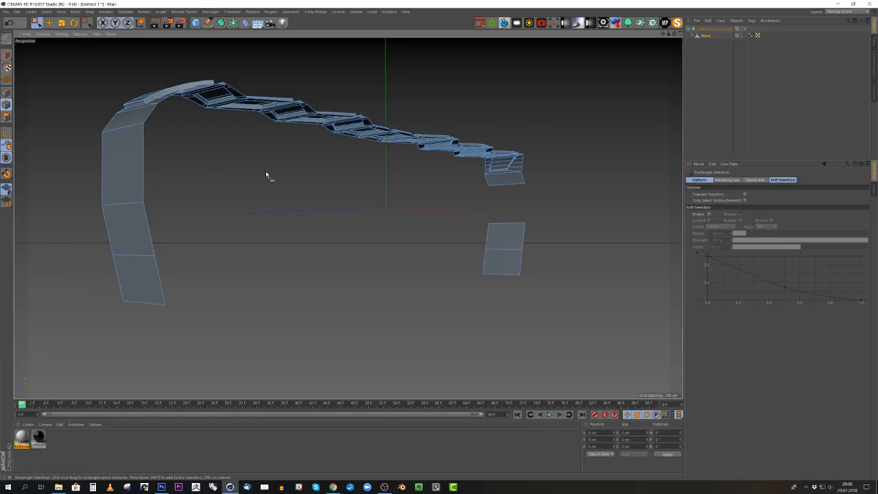
key(m)
key(b)
drag(517, 223, 519, 185)
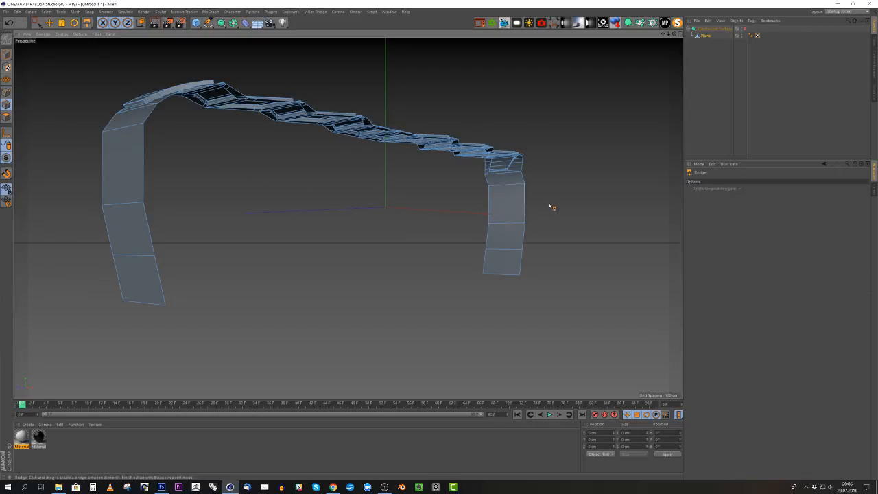
- Add a loop cut across the middle of each newly bridged sidewall polygon, with the near one at 50% offset
key(k)
key(l)
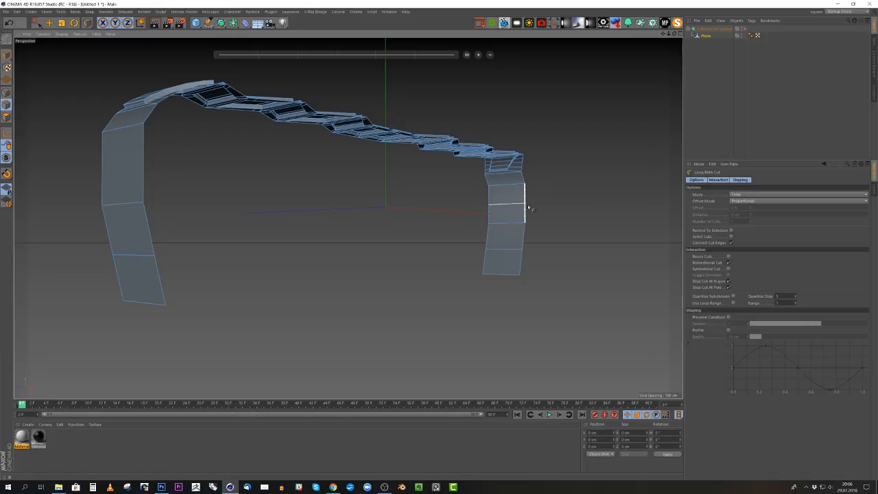
click(525, 207)
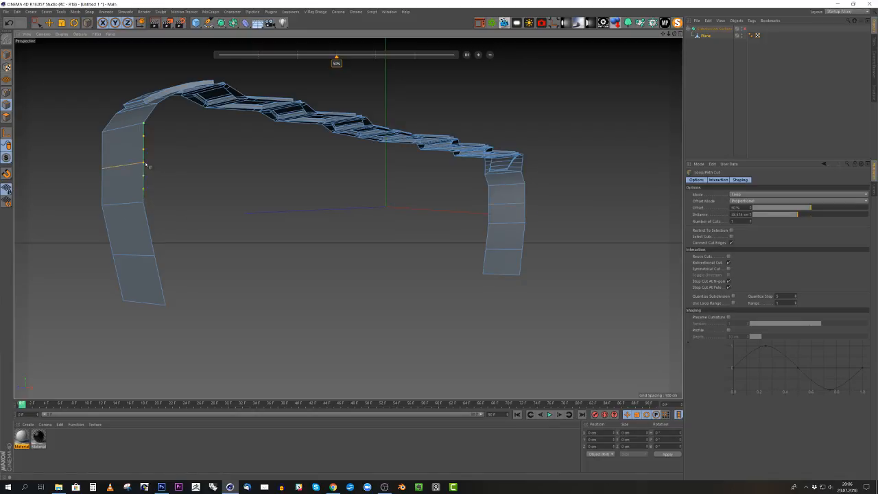
alt+drag(145, 165, 539, 190)
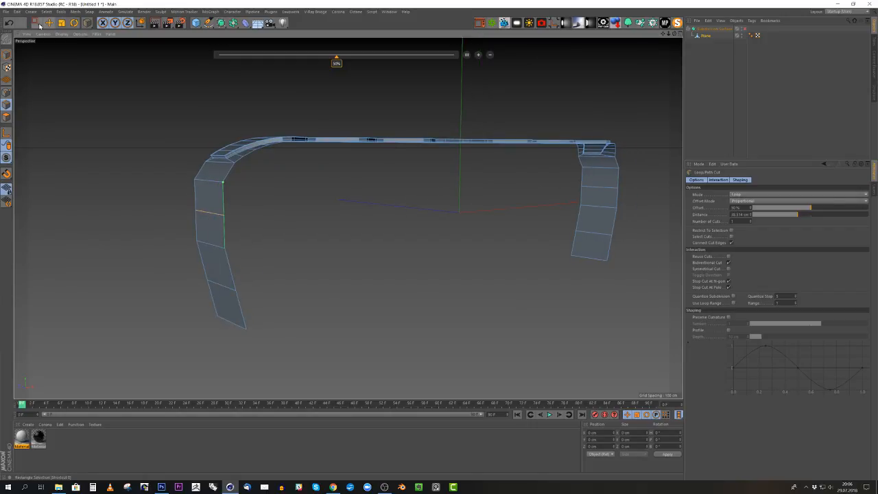
- Select the two newly cut sidewall edges and scale them slightly outward along X in the front view
drag(40, 26, 61, 32)
click(66, 33)
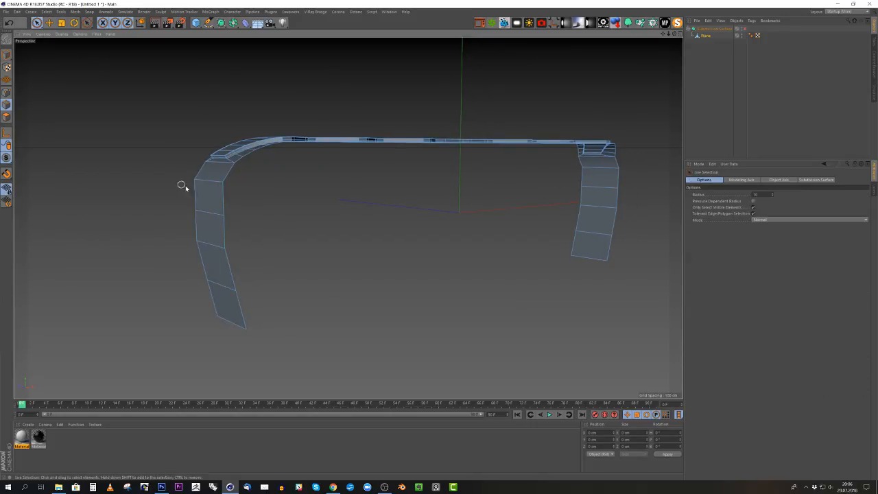
click(209, 213)
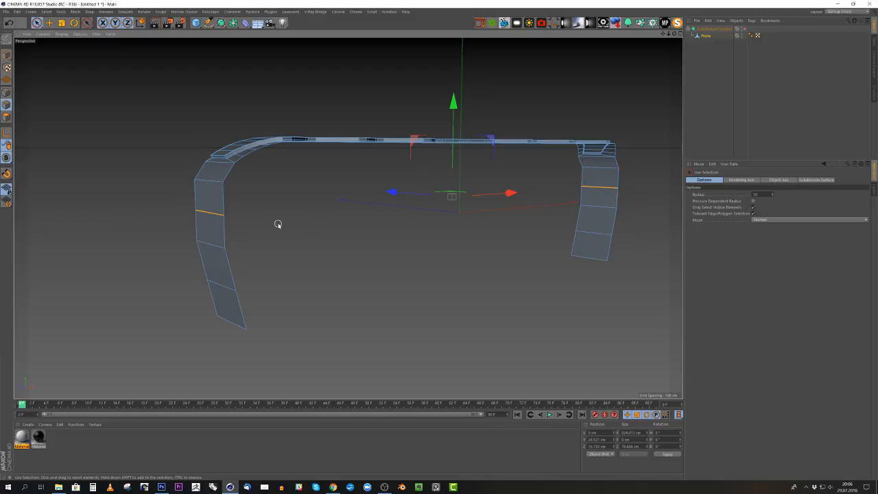
key(t)
alt+drag(388, 220, 373, 221)
middle_click(374, 221)
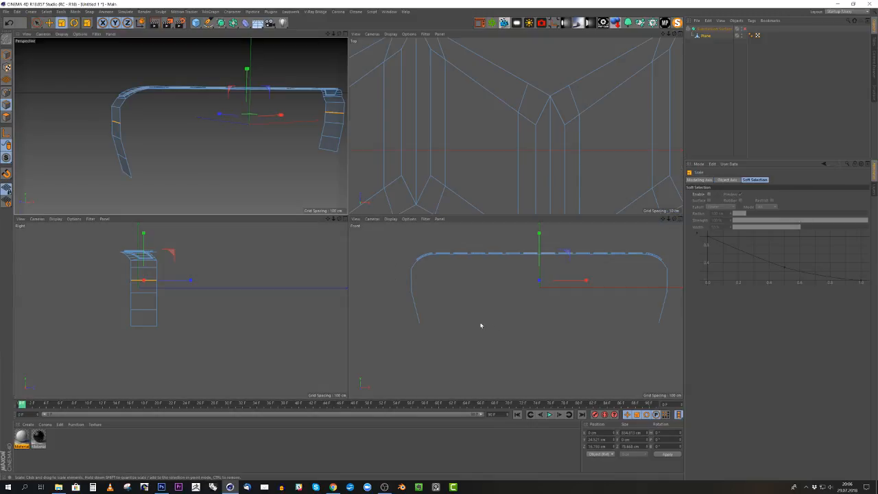
middle_click(488, 324)
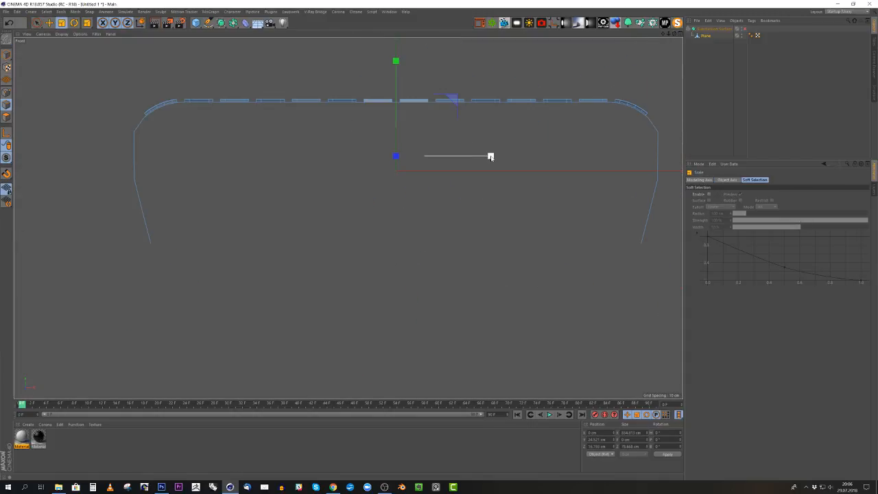
drag(490, 156, 473, 160)
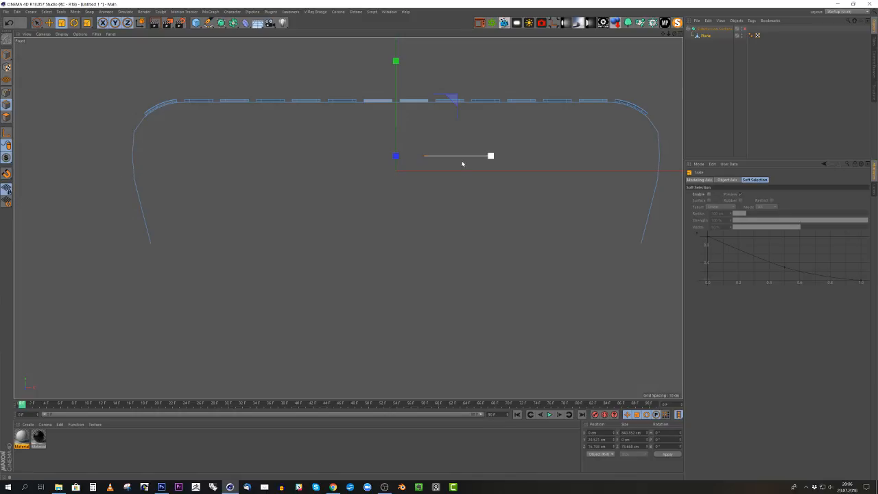
- Select all of the strip's polygons in the perspective view and examine their orientation on the tread and both sidewalls
middle_click(243, 167)
middle_click(221, 145)
alt+drag(245, 160, 274, 163)
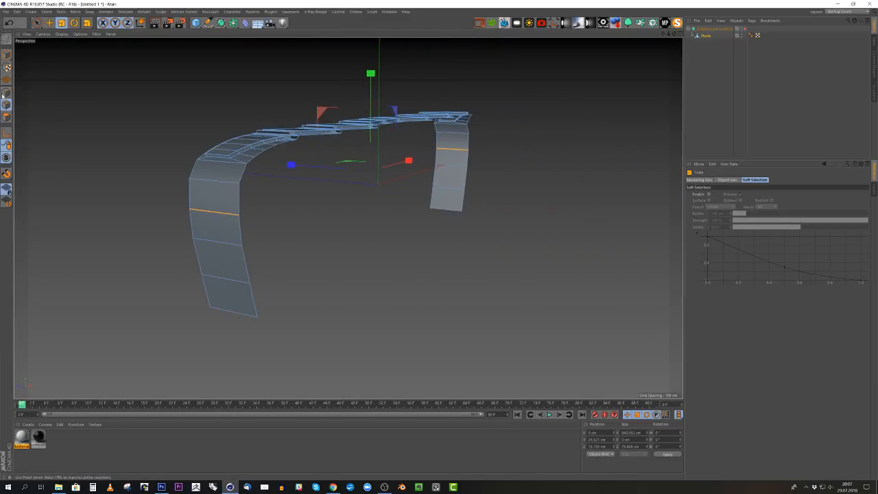
click(6, 117)
key(ctrl+a)
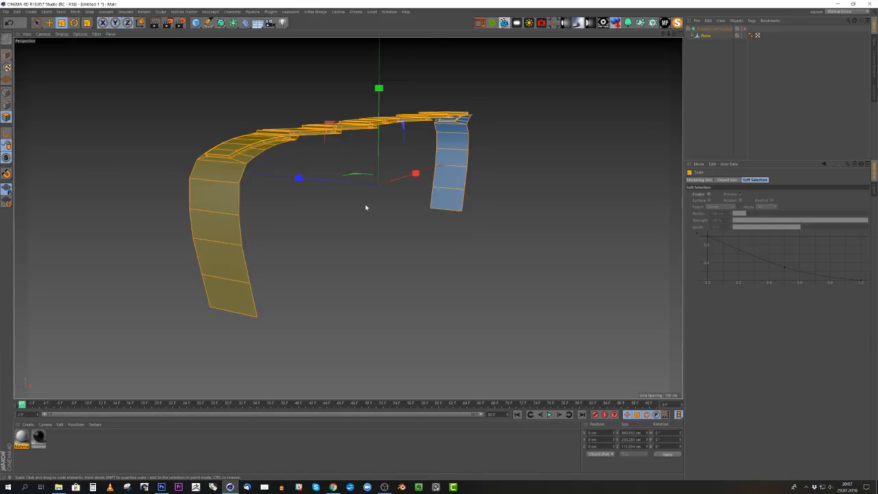
alt+drag(365, 208, 512, 221)
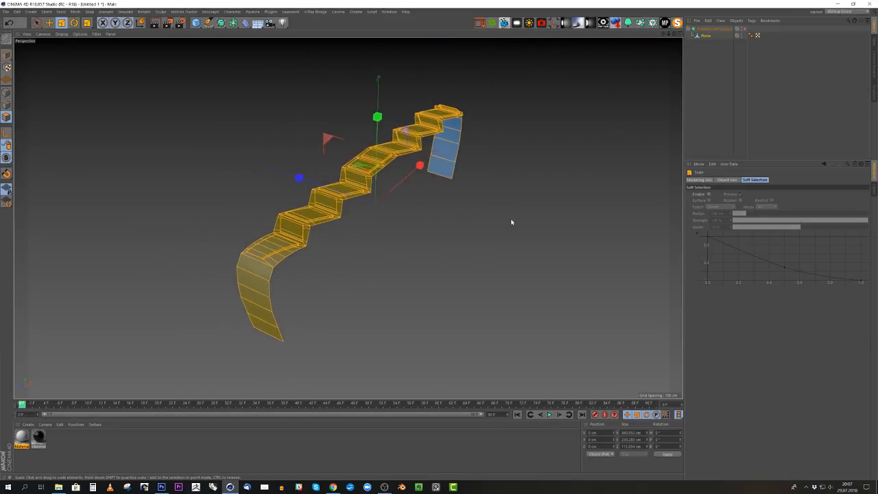
- Switch to model mode, enable the Subdivision Surface and examine the smoothed strip from another angle
click(6, 53)
alt+drag(276, 169, 366, 221)
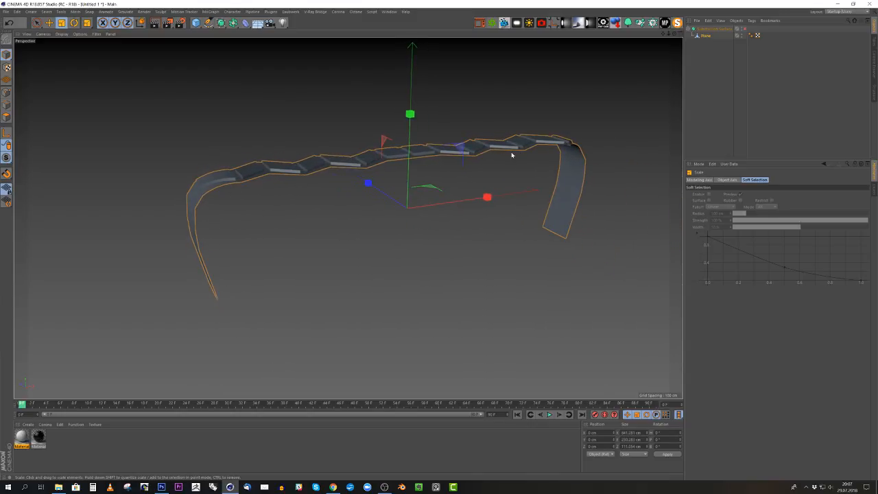
click(745, 28)
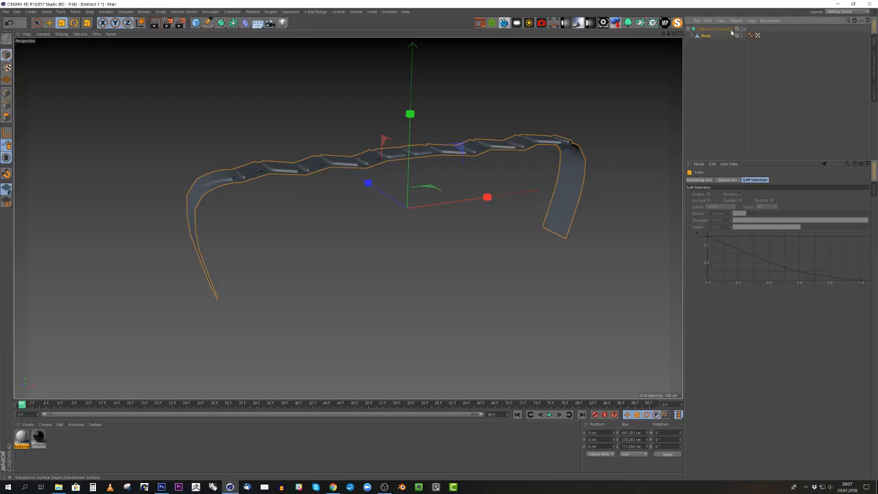
alt+drag(242, 188, 317, 173)
- Nest the Plane strip under the Cloner and set the Cloner's Y position offset to 0 cm
drag(701, 42, 703, 31)
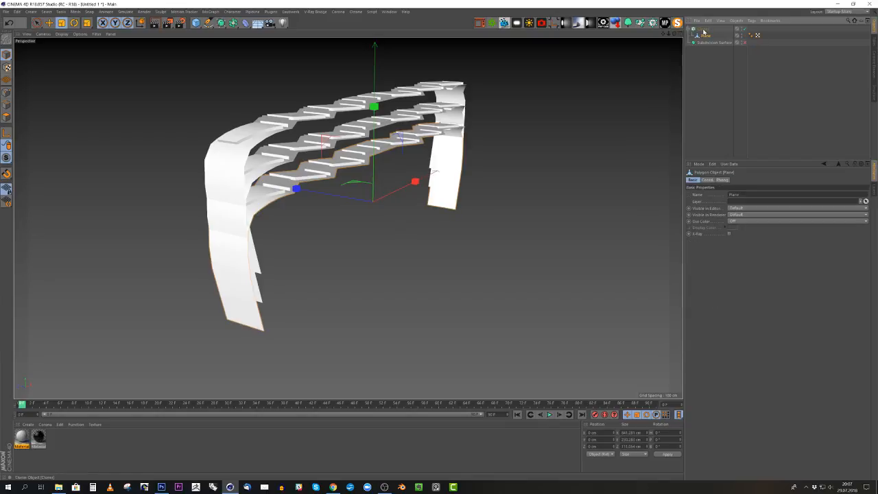
click(703, 29)
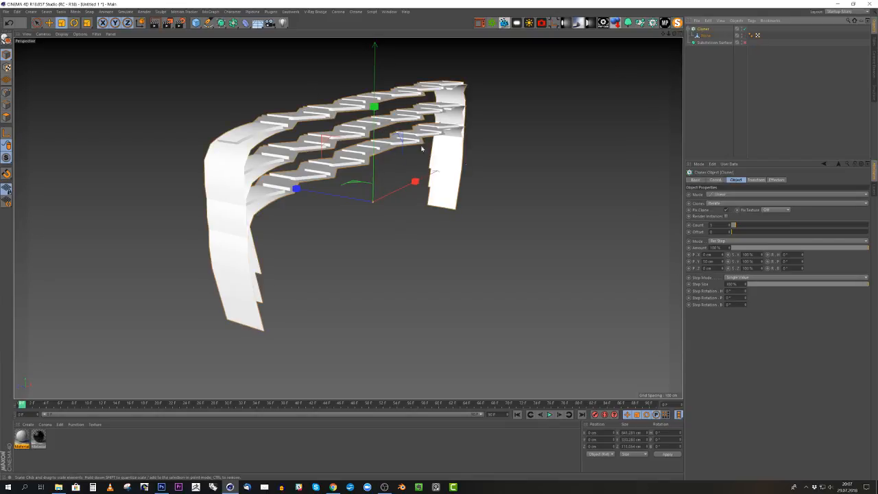
drag(716, 262, 687, 261)
text(0)
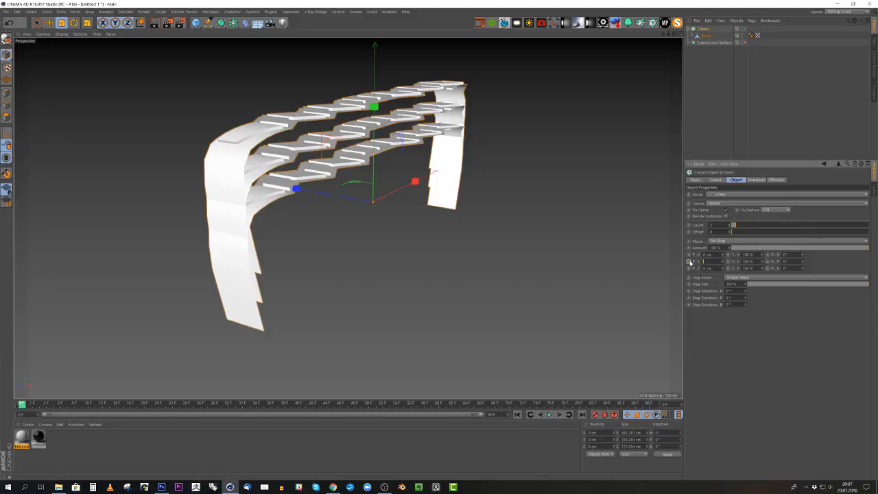
key(Return)
- Space the clones along Z with an offset of -80 cm, and reduce it to -78 cm at the seam
alt+drag(289, 171, 266, 124)
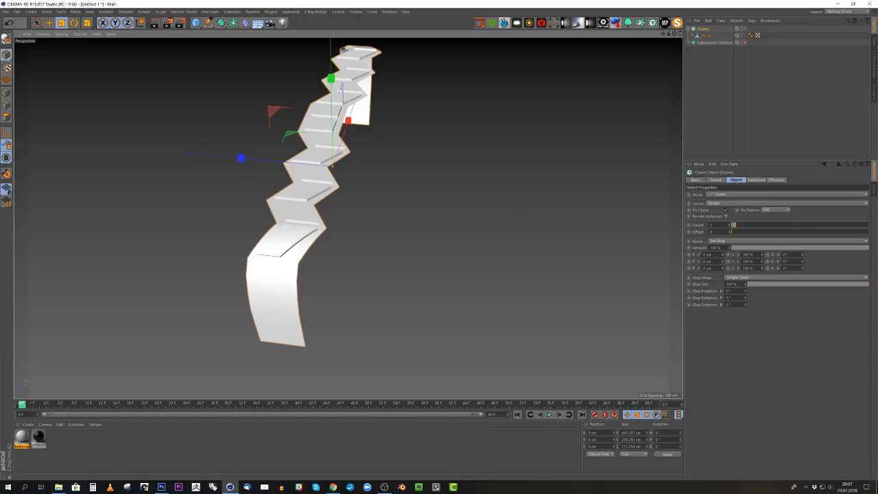
mouse_move(722, 268)
mouse_down()
mouse_move(751, 268)
mouse_move(713, 268)
mouse_up()
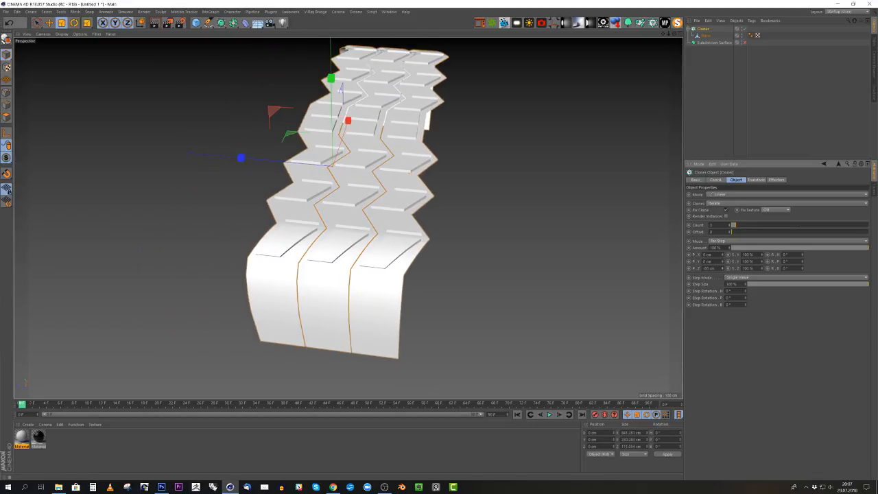
scroll(313, 172, up, 8)
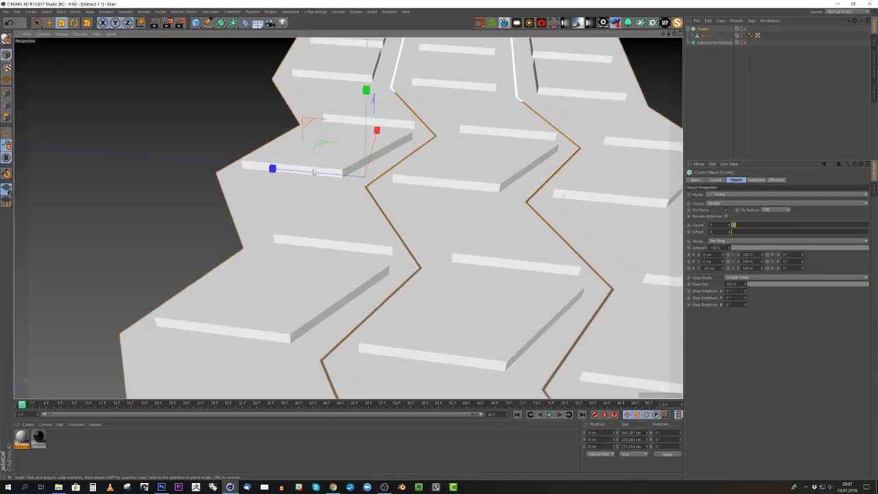
scroll(359, 171, up, 8)
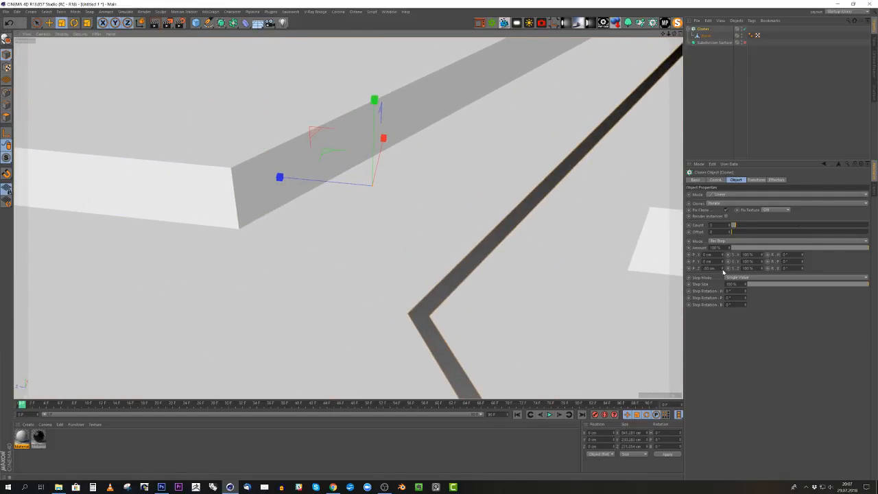
drag(722, 272, 724, 269)
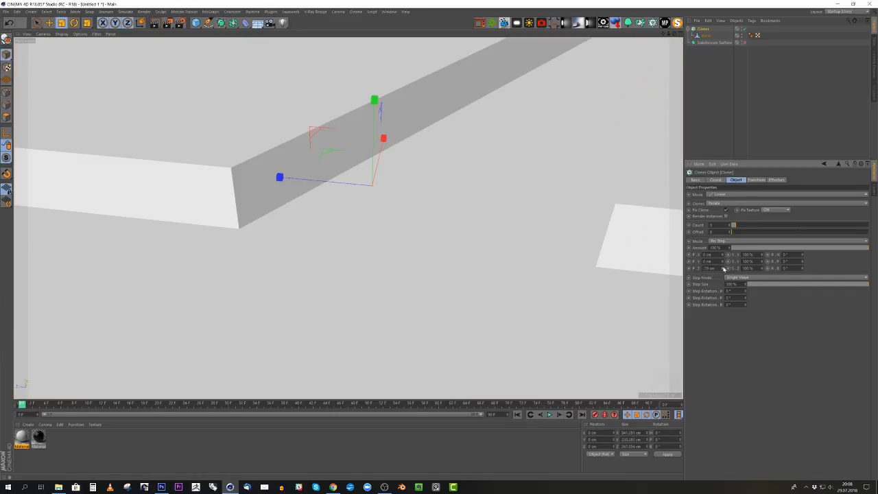
- Show mesh lines over the shading and set the Cloner's Z offset to -79 cm, then to -78.49 cm
click(61, 34)
click(69, 64)
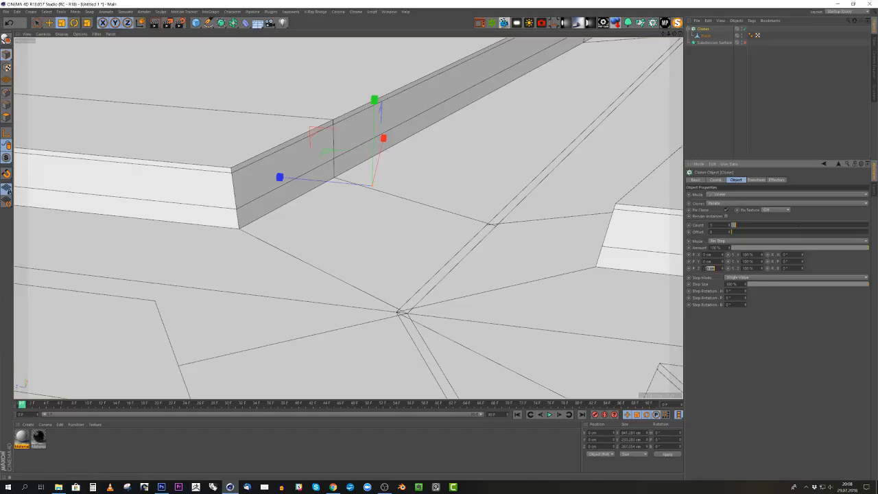
text(-79)
key(Return)
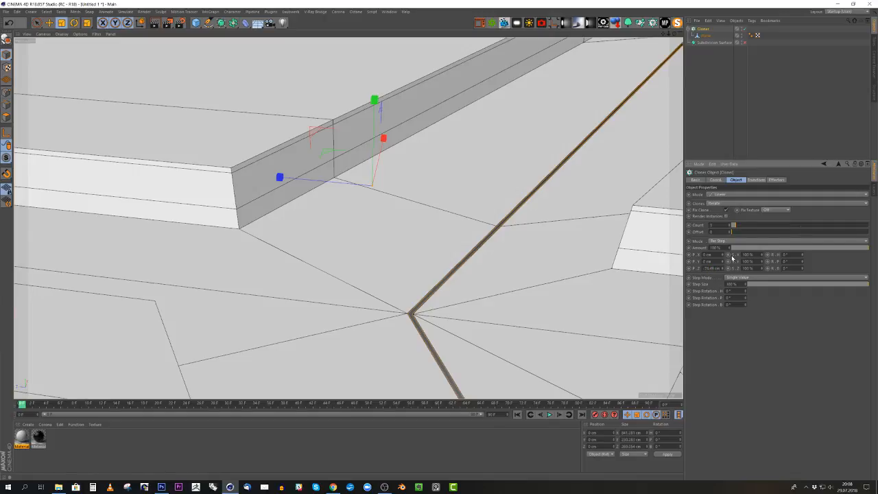
key(Return)
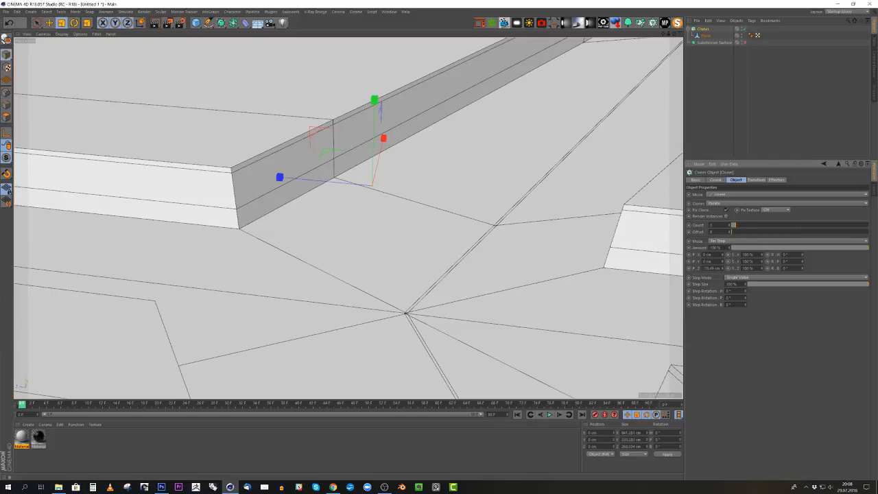
- Refine the Cloner's Z offset through -78.7, -78.65 and -78.68 cm to -78.67 cm while zoomed in on the seam
drag(720, 268, 709, 268)
text(6)
key(Return)
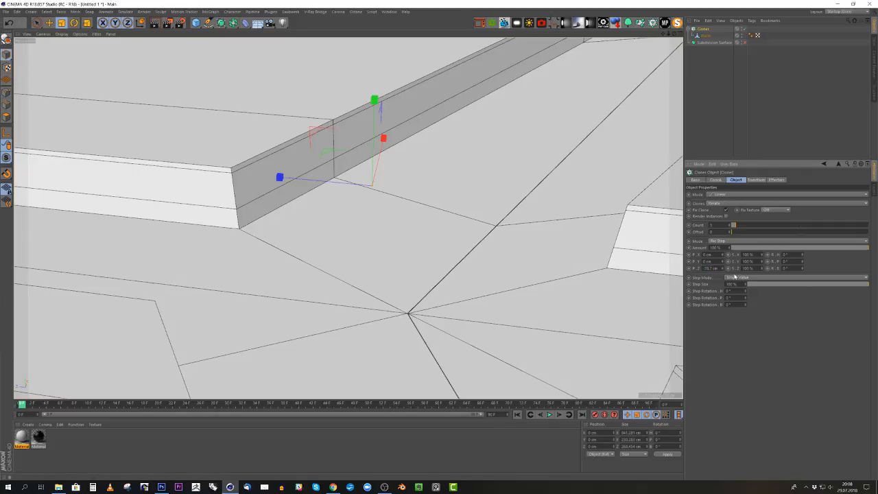
alt+right_drag(419, 329, 574, 290)
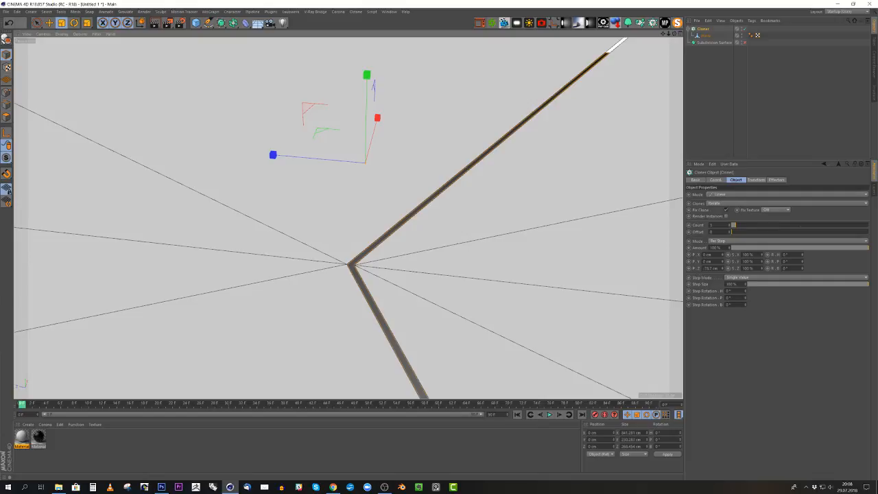
drag(719, 268, 710, 269)
text(6)
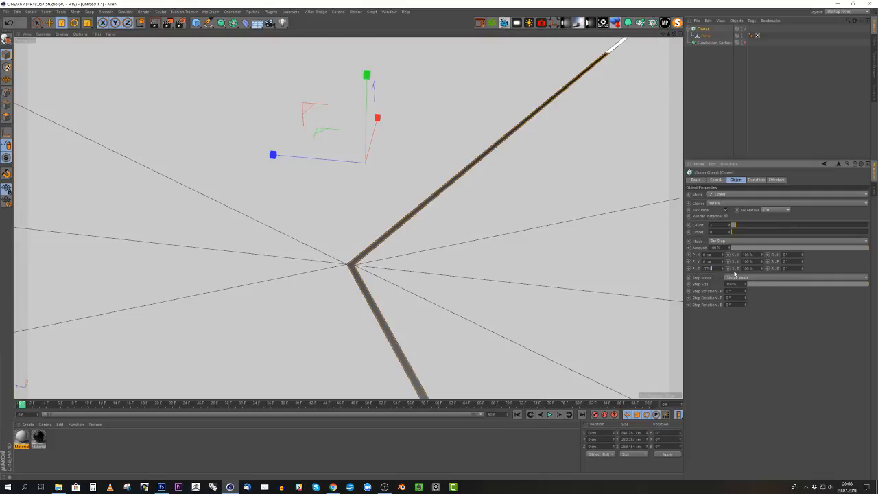
text(5)
key(Return)
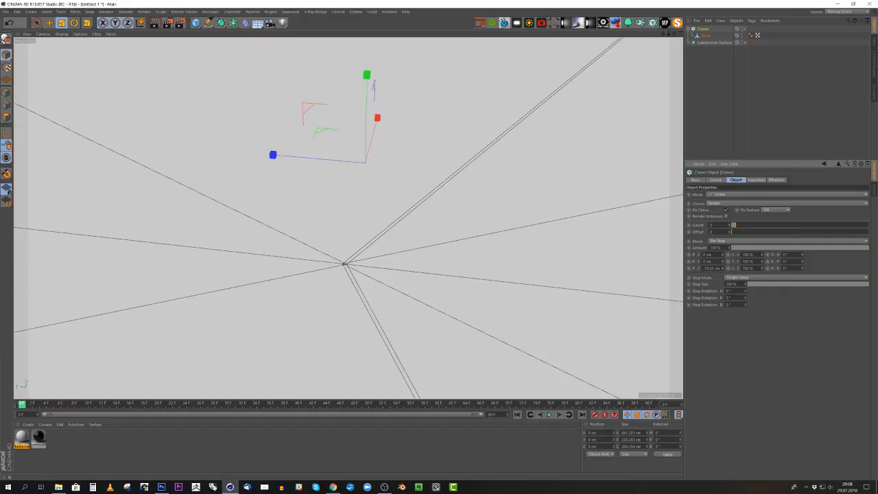
drag(712, 268, 766, 279)
key(Return)
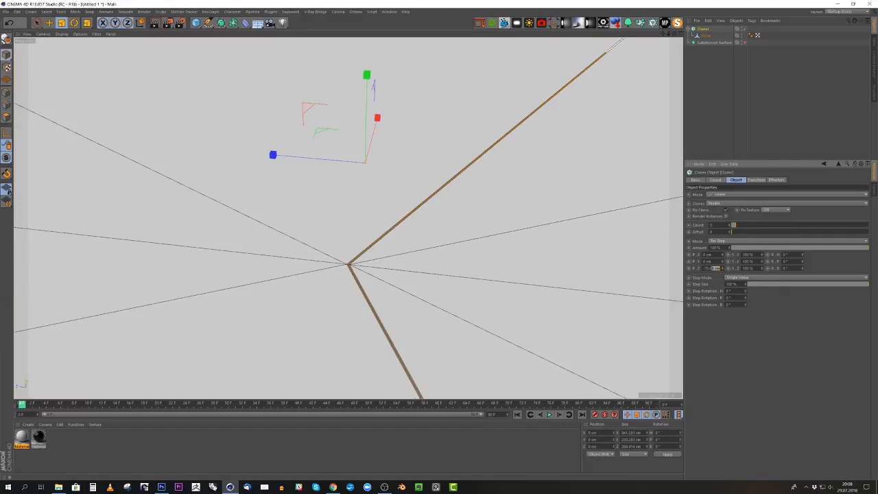
key(Return)
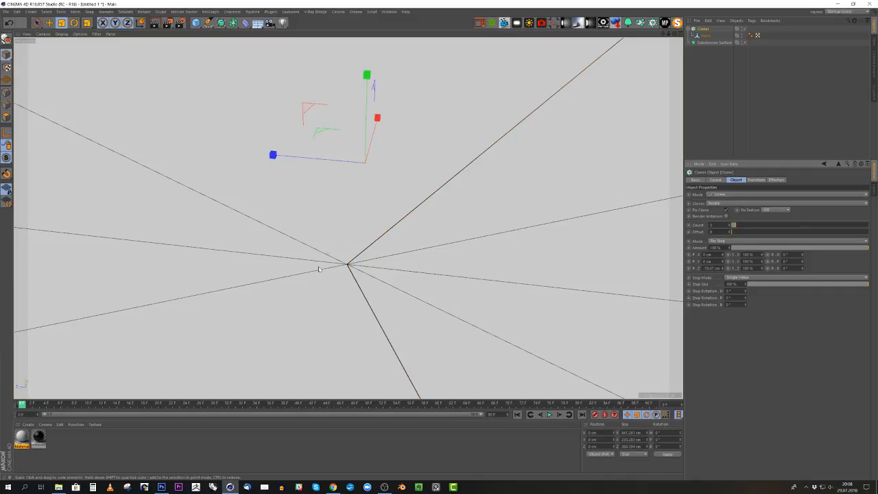
- Check the seams between the three strips and raise the Cloner's count to 70
alt+middle_drag(387, 277, 384, 263)
mouse_move(384, 263)
alt+right_down()
mouse_move(345, 260)
mouse_move(360, 259)
mouse_move(6, 309)
alt+right_up()
alt+drag(518, 287, 424, 276)
alt+middle_drag(424, 276, 336, 199)
alt+right_drag(336, 199, 301, 194)
alt+drag(334, 189, 275, 185)
scroll(276, 185, up, 2)
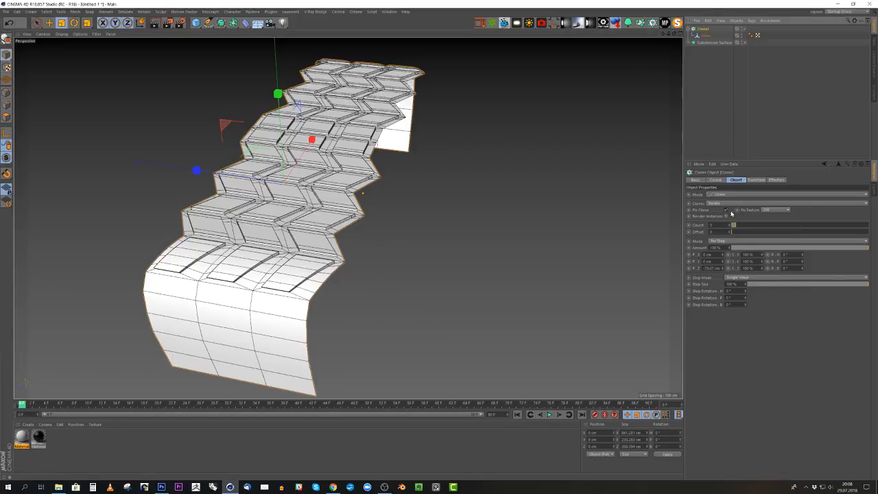
scroll(265, 249, down, 7)
alt+drag(264, 250, 261, 258)
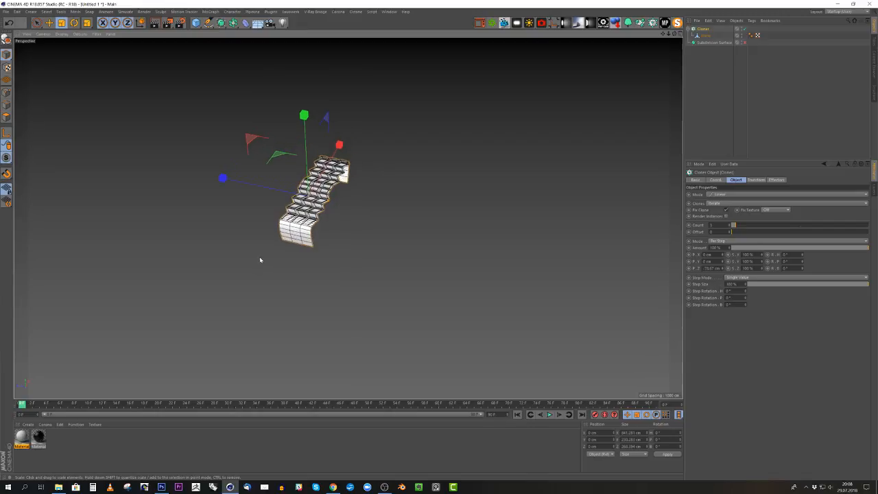
drag(740, 227, 827, 230)
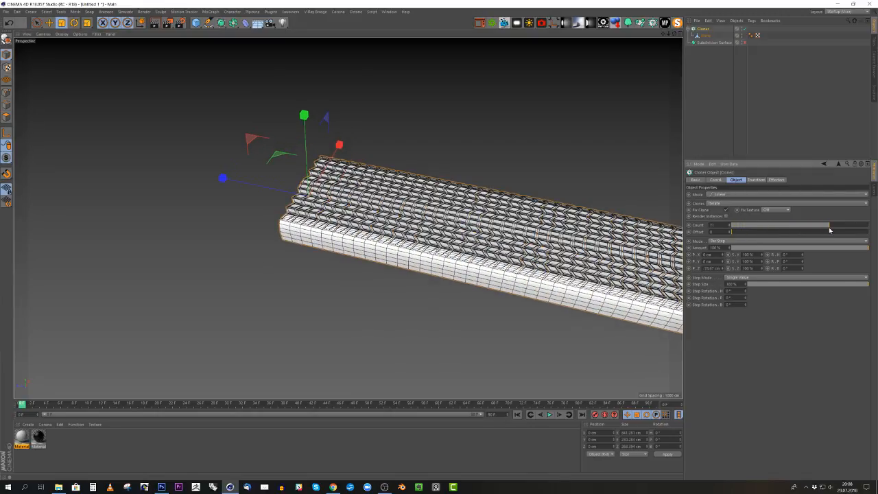
- Examine the full length of the cloned tread strip from several angles
alt+middle_drag(644, 264, 463, 203)
scroll(480, 199, down, 4)
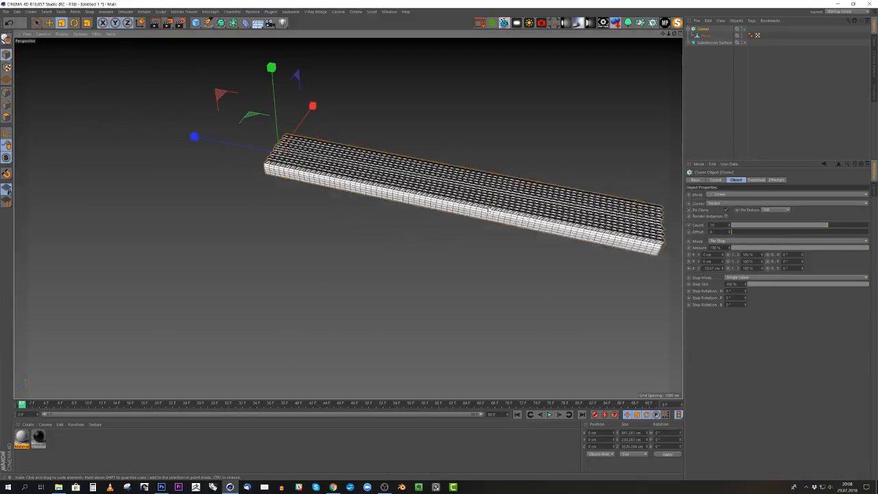
alt+middle_drag(573, 216, 498, 257)
alt+right_drag(498, 257, 583, 241)
alt+drag(526, 252, 485, 249)
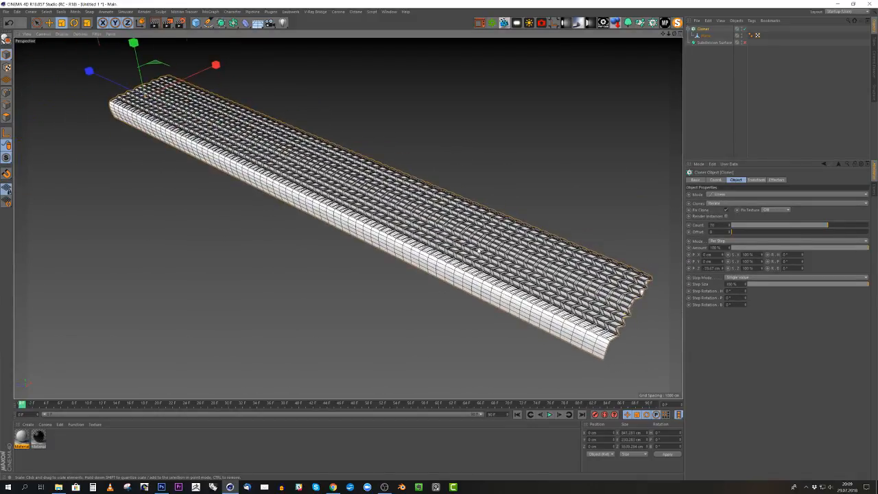
alt+right_drag(484, 251, 449, 253)
alt+middle_drag(320, 163, 403, 229)
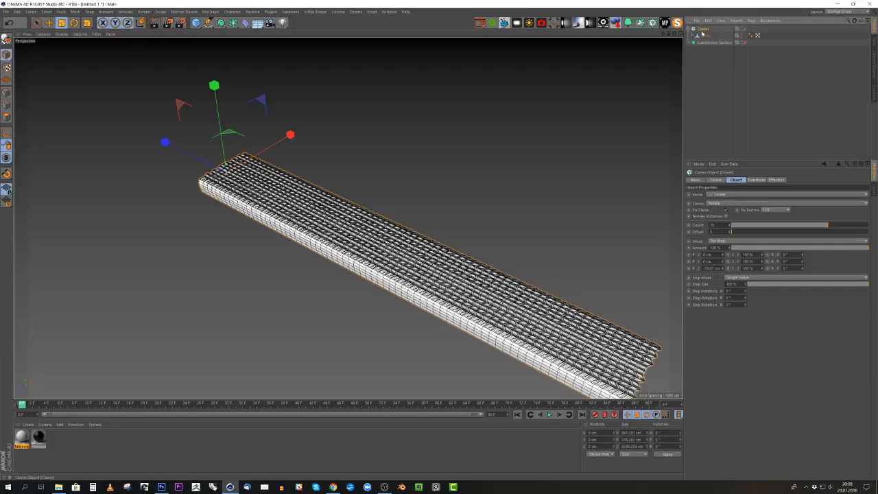
- Make the Cloner editable, select its child planes and merge them into one mesh with Connect Objects + Delete
key(c)
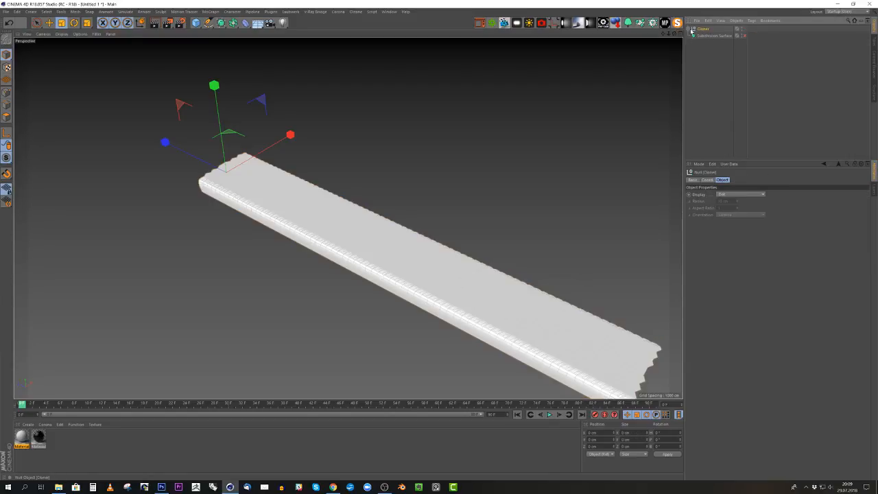
click(690, 29)
right_click(709, 29)
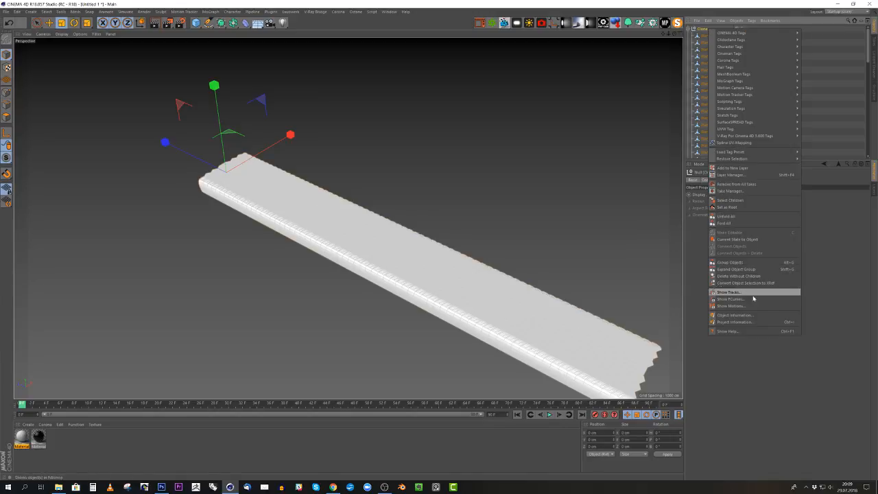
click(738, 202)
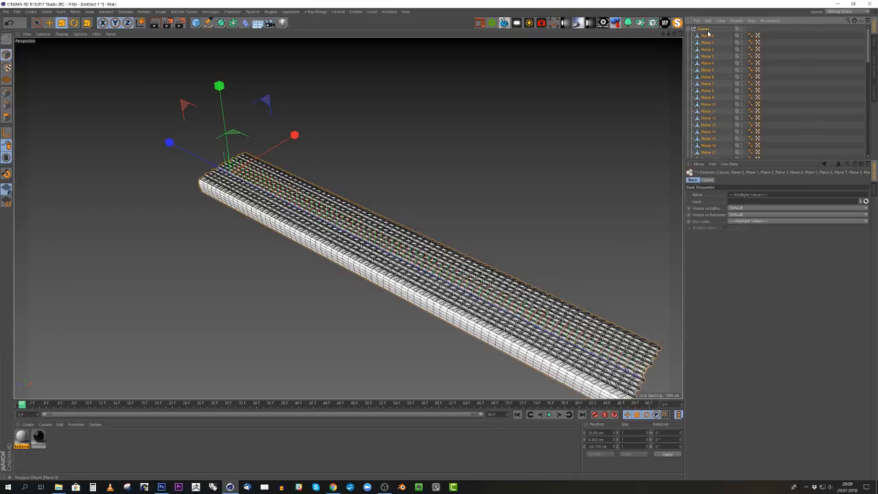
right_click(614, 83)
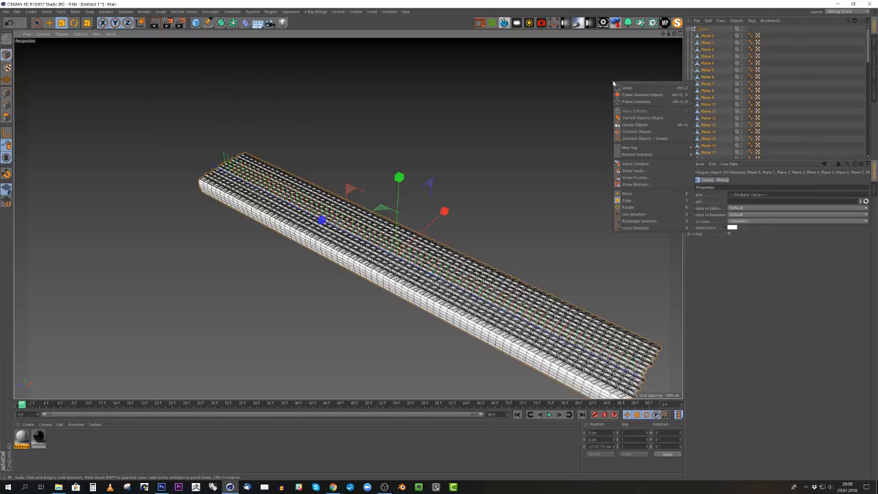
click(639, 140)
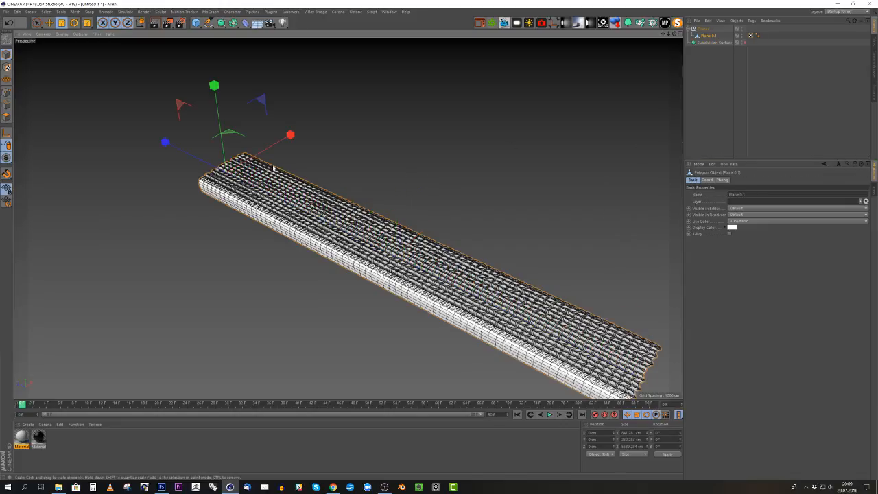
- Merge the coincident points along the seams of the combined strip mesh with Optimize in point mode
scroll(255, 207, up, 8)
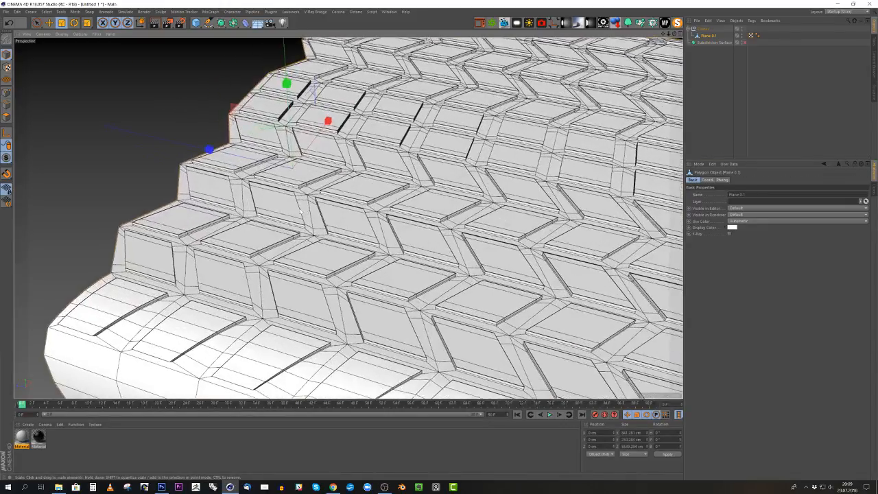
scroll(300, 211, up, 10)
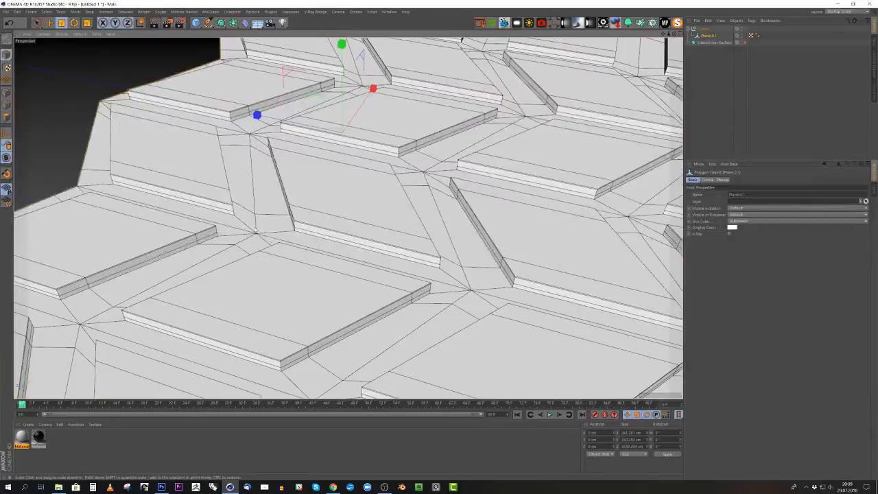
scroll(337, 255, up, 8)
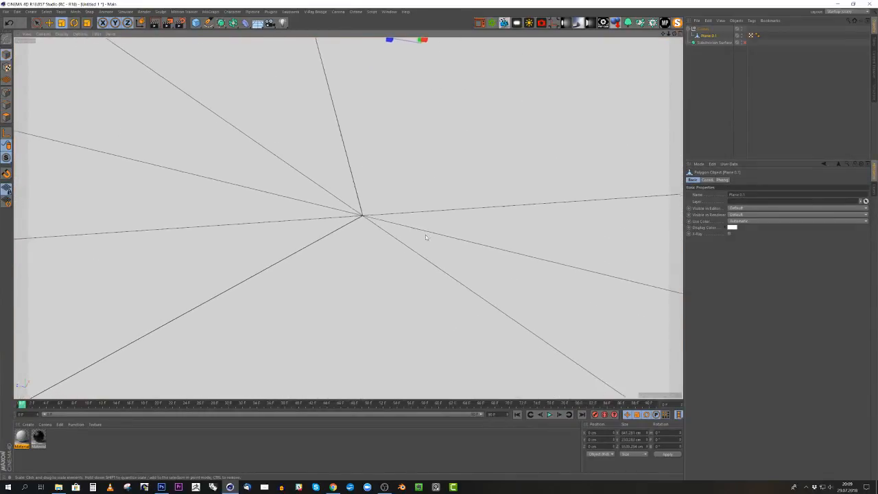
click(6, 92)
scroll(361, 214, down, 15)
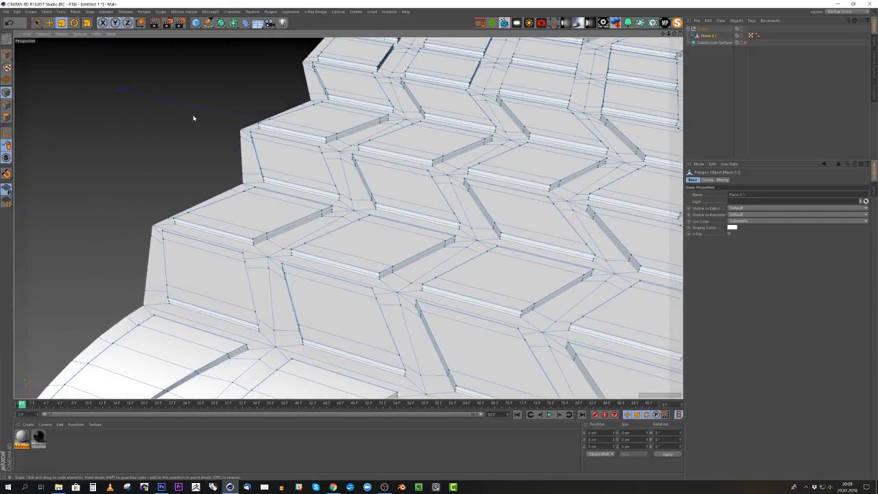
scroll(185, 118, down, 2)
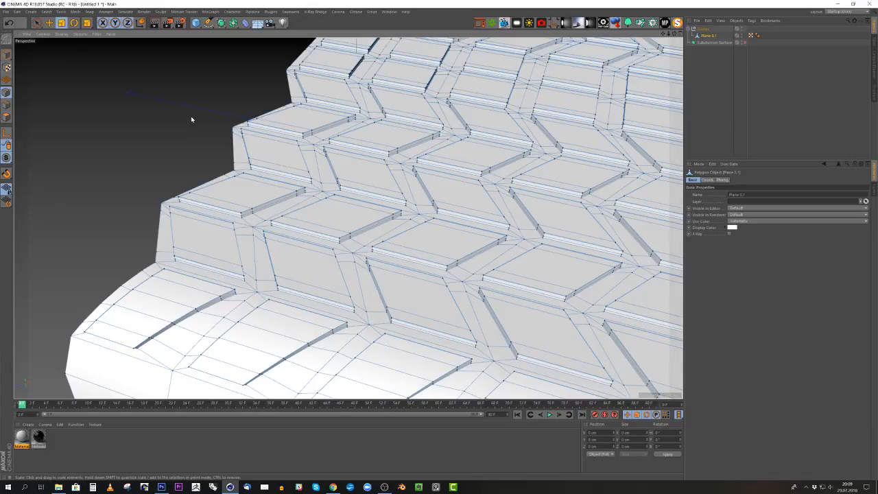
right_click(190, 116)
click(215, 303)
- Select a point on a tread seam with the Move tool and check that the neighbouring segments are welded there
scroll(367, 255, up, 10)
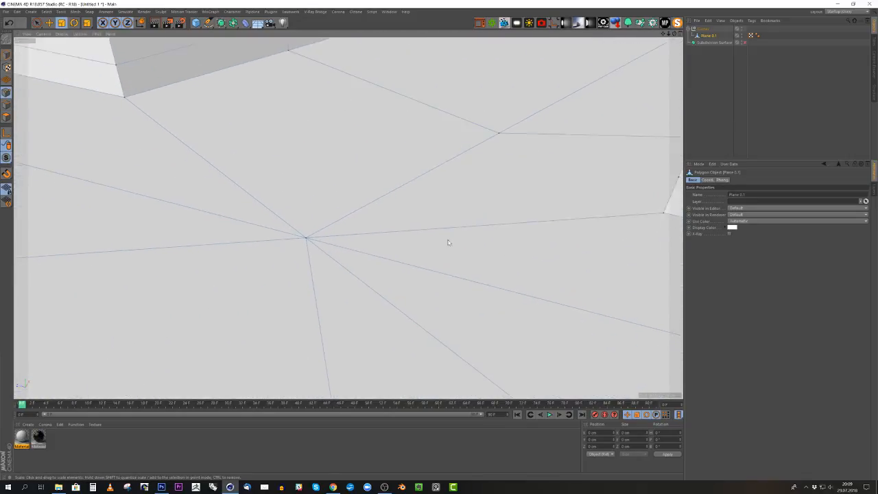
click(307, 237)
key(e)
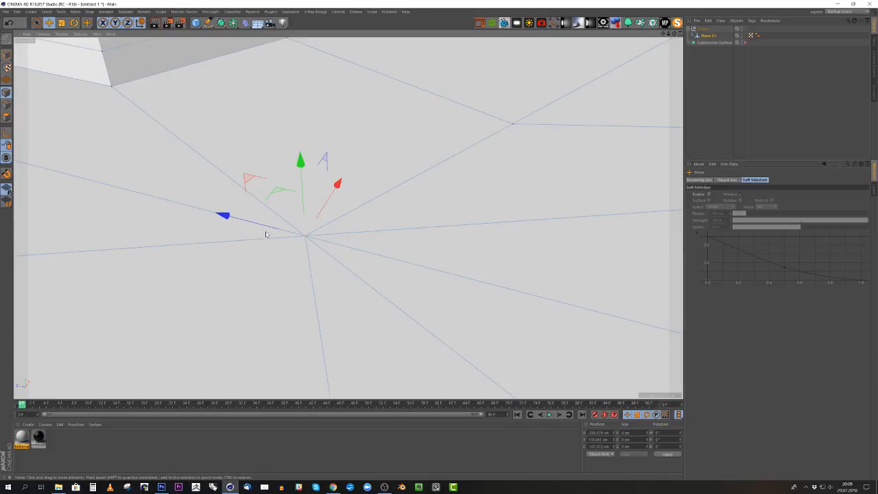
scroll(283, 244, down, 10)
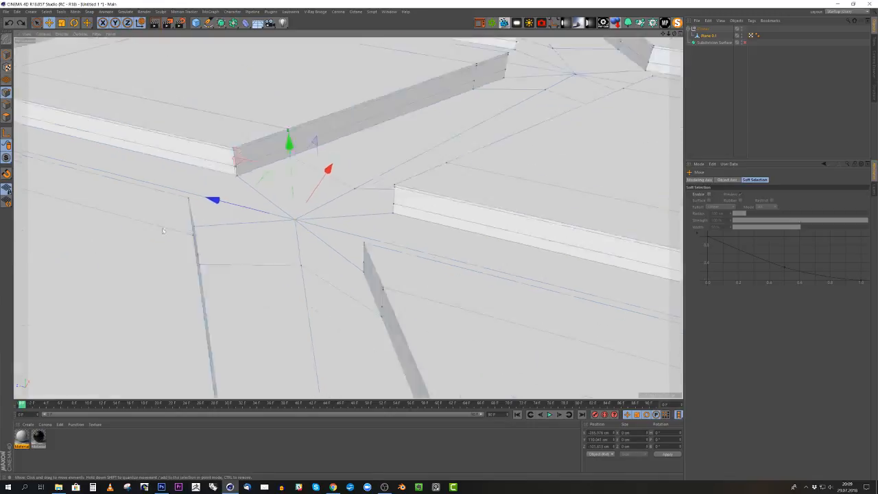
alt+middle_drag(523, 169, 261, 188)
scroll(205, 151, down, 6)
scroll(262, 189, up, 3)
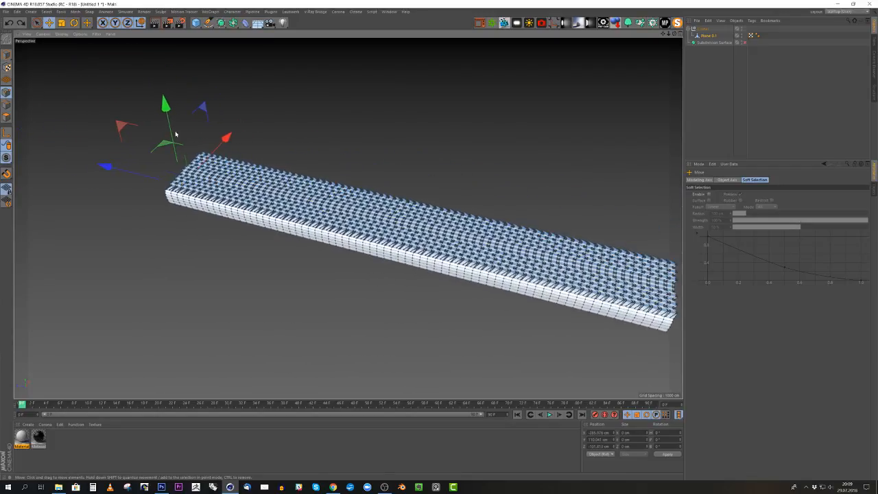
- Return to model mode, add a Bend deformer and make it a child of the merged strip mesh
click(6, 54)
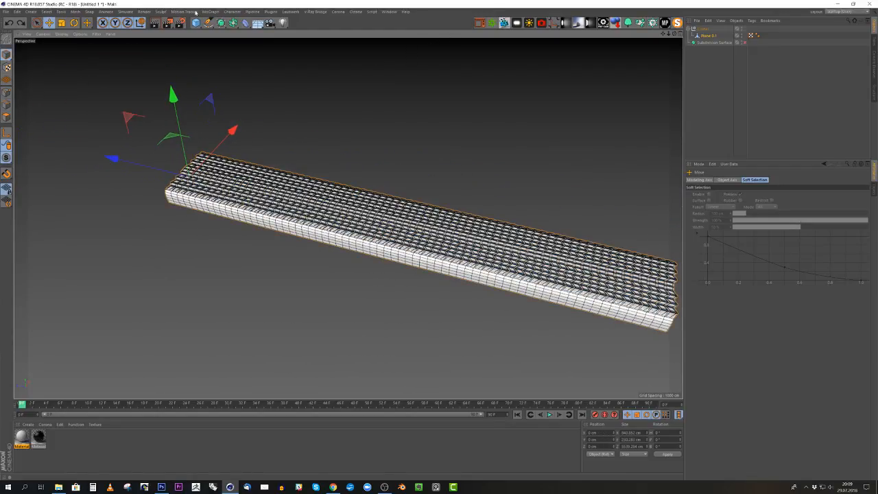
click(246, 23)
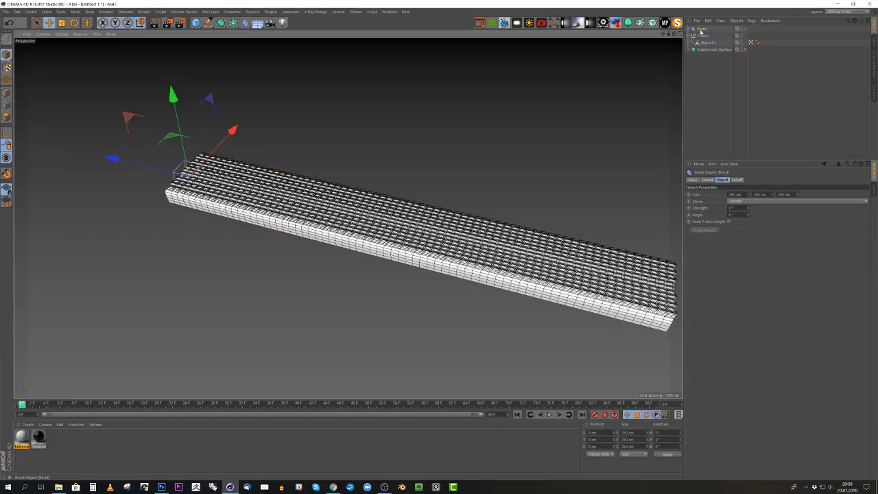
drag(700, 29, 703, 45)
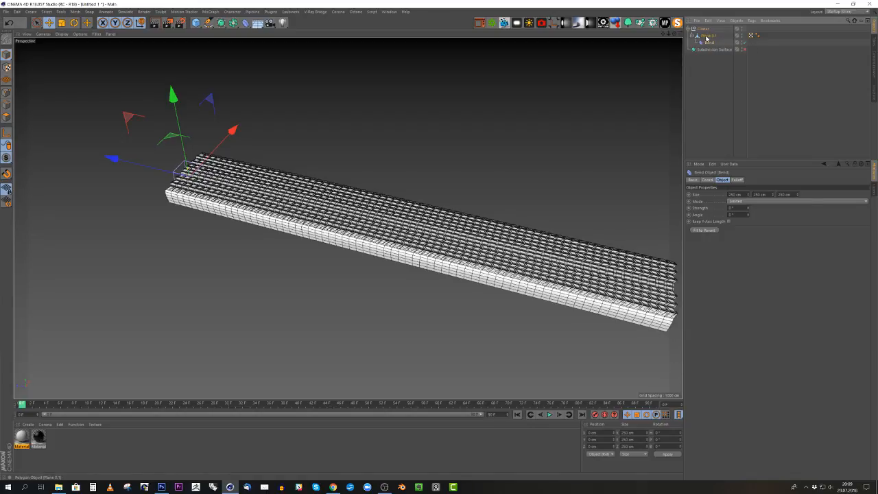
- Rename the merged mesh as tire, take it out of the former Cloner group and delete the empty group
click(711, 35)
text(bric)
key(Return)
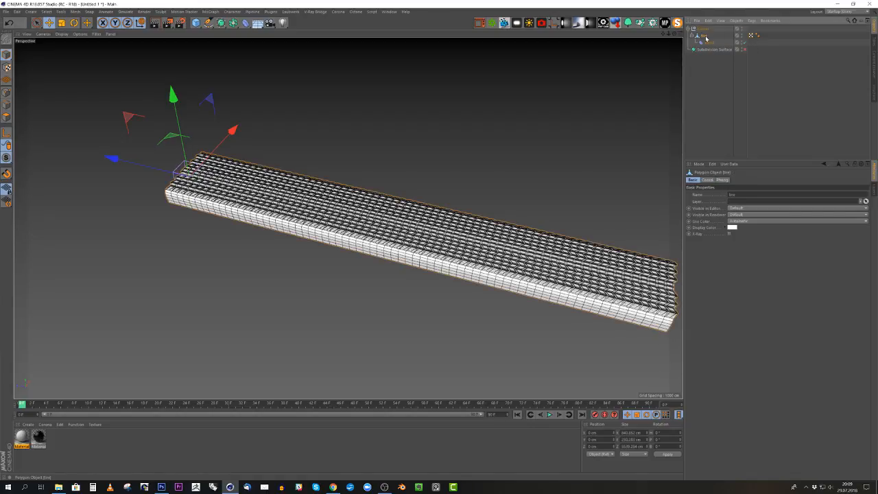
drag(705, 37, 705, 99)
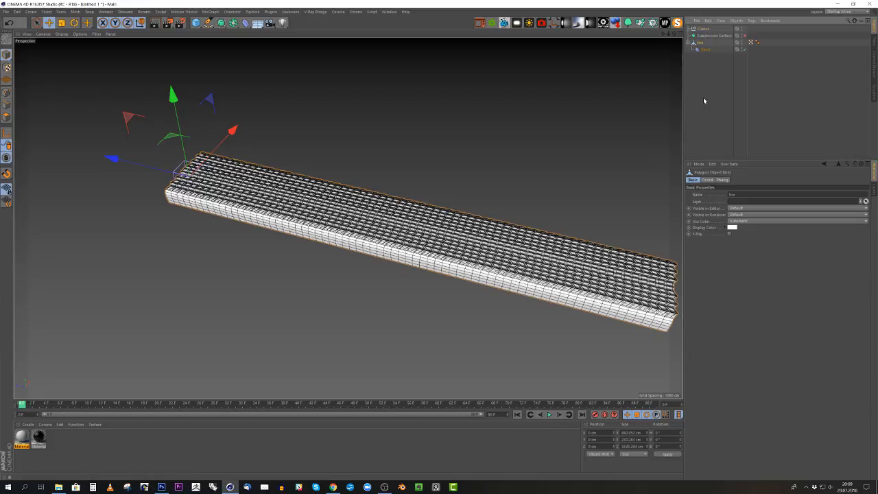
click(703, 30)
key(Delete)
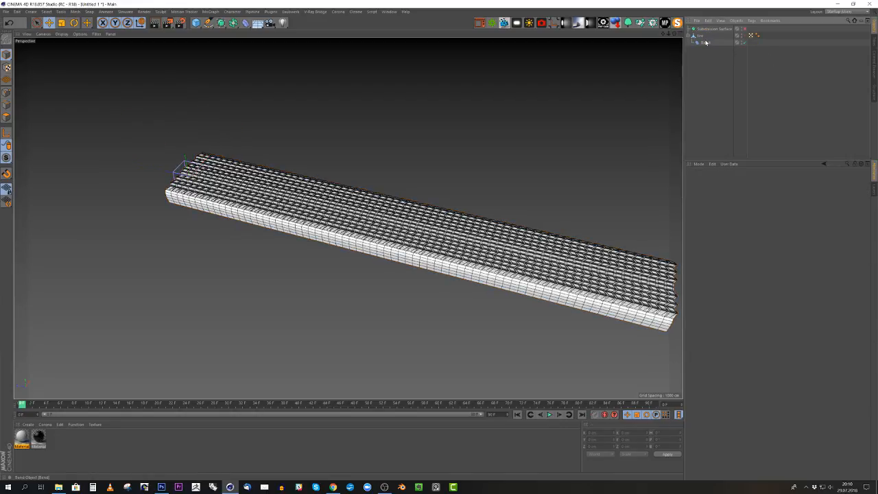
- Fit the Bend deformer to its parent strip and raise its strength to 27°
click(705, 43)
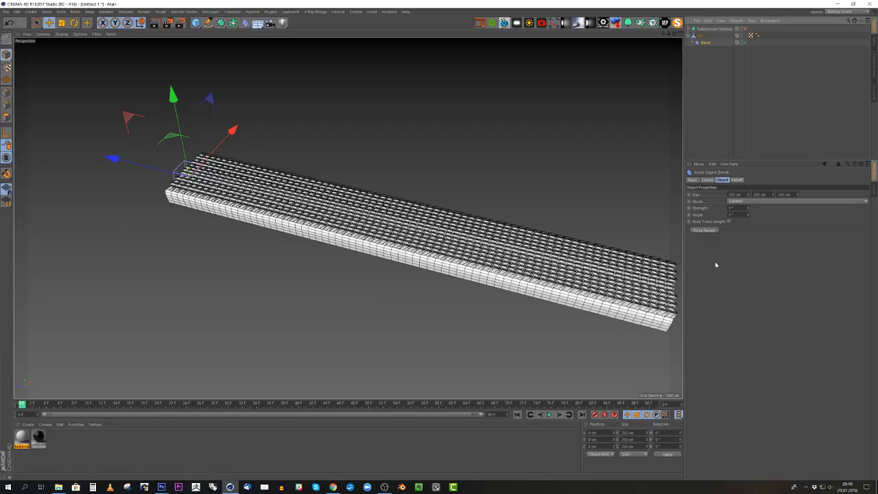
click(707, 230)
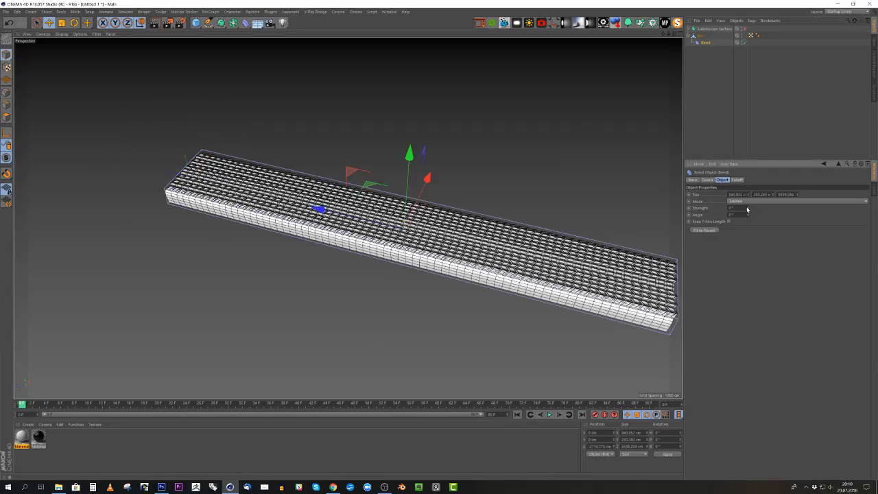
drag(749, 209, 757, 209)
- Rotate the Bend deformer's heading to -90° and refit it to the parent strip
key(r)
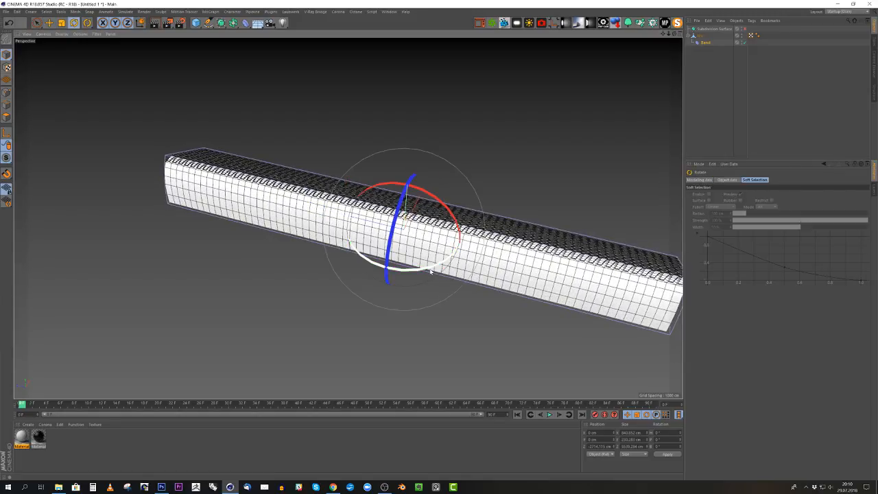
drag(416, 264, 334, 246)
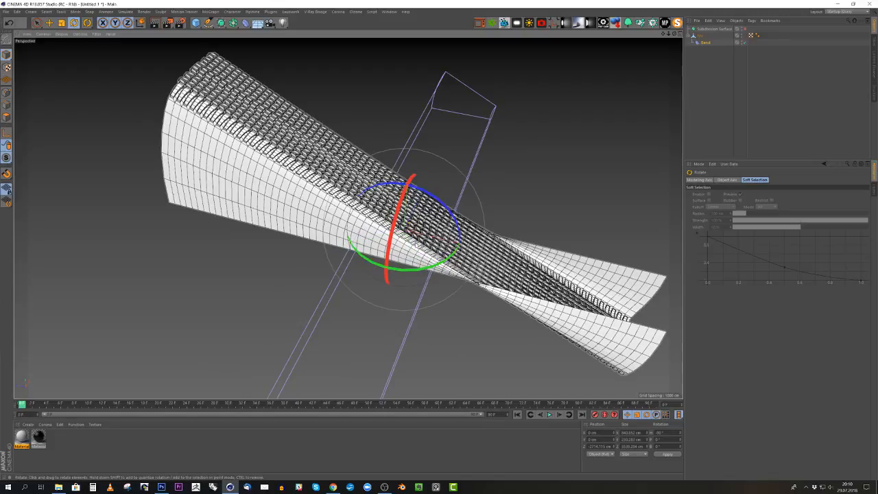
click(704, 43)
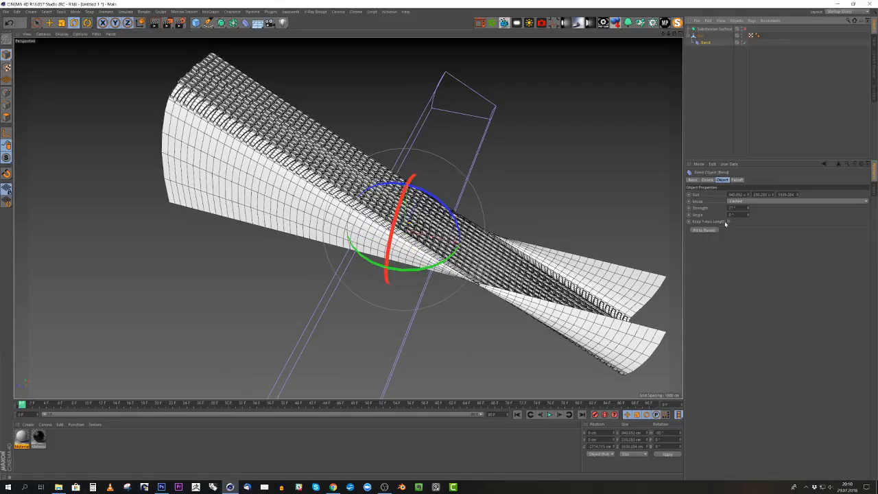
click(709, 231)
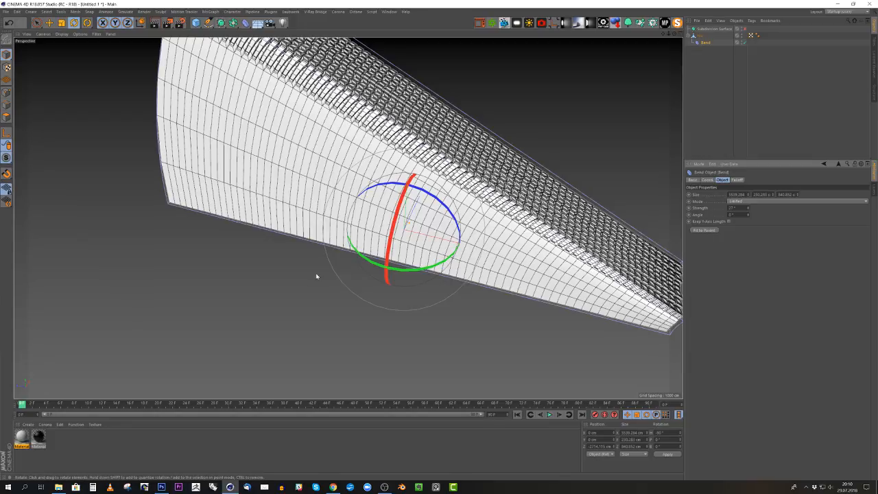
- Rotate the Bend deformer's bank to 90° so it curves the strip along its length
scroll(317, 276, down, 2)
drag(404, 200, 430, 264)
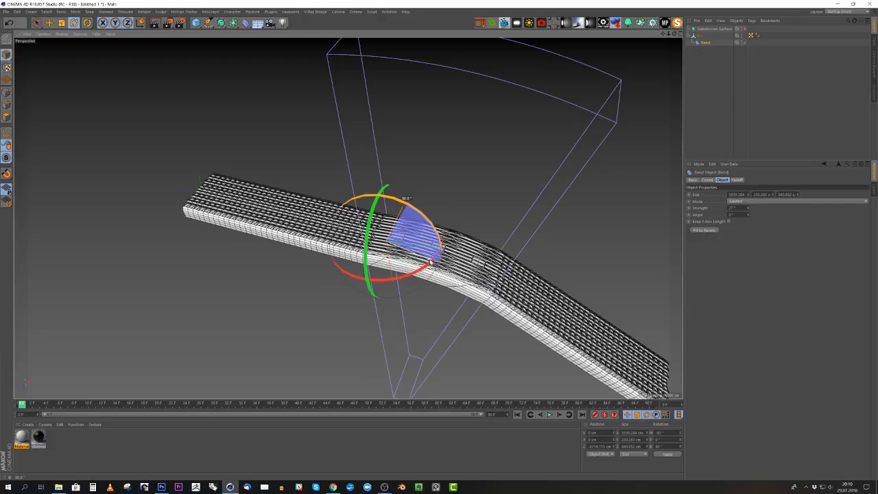
drag(432, 262, 429, 260)
- Fit the rotated Bend deformer to the strip again and enable Keep Y-Axis Length
click(702, 231)
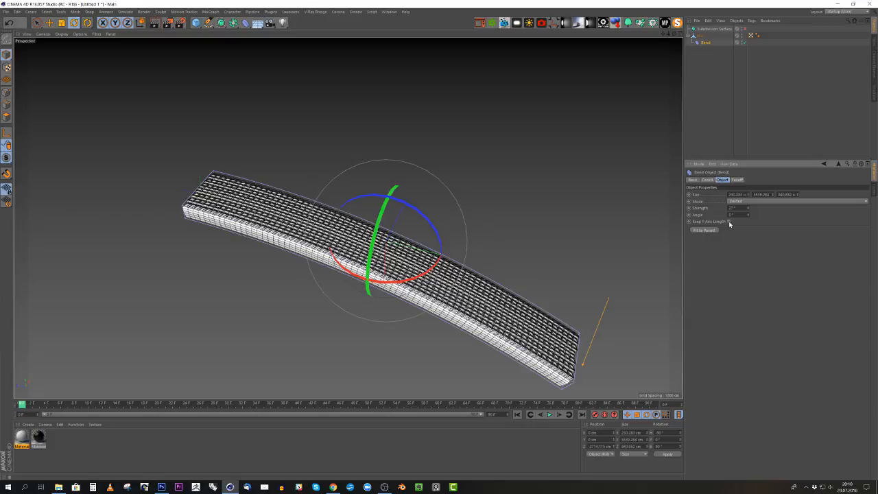
click(728, 221)
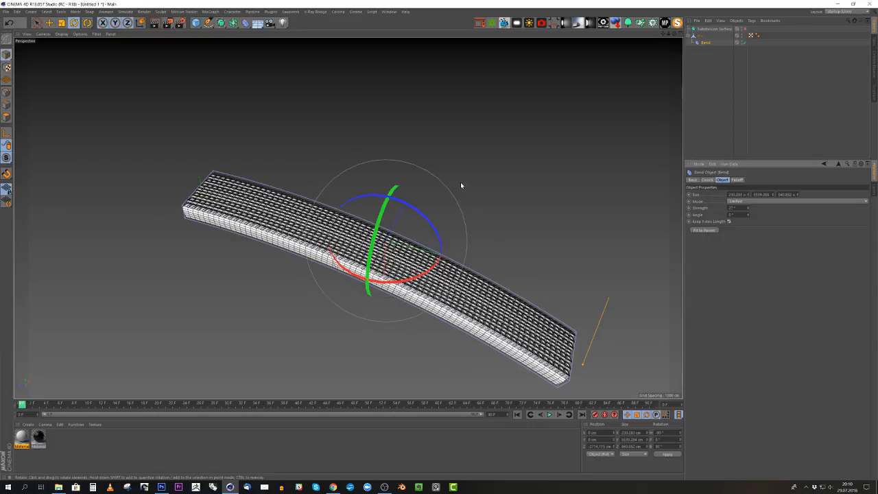
alt+drag(460, 181, 493, 154)
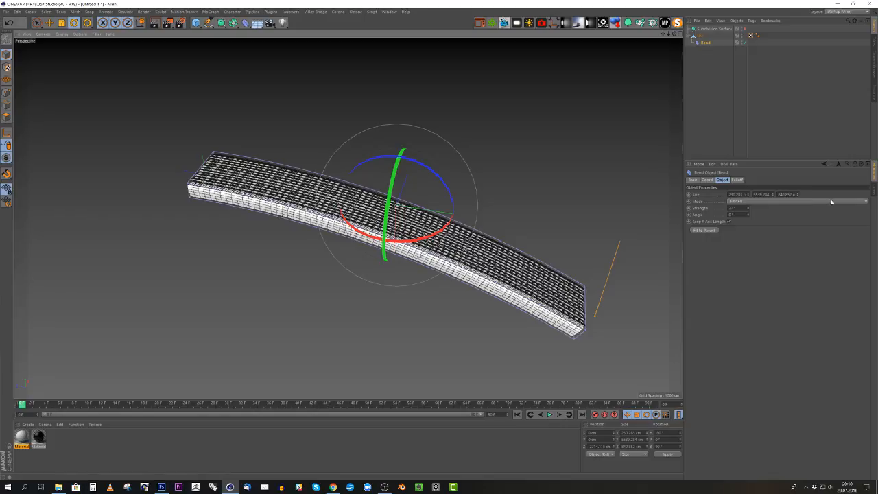
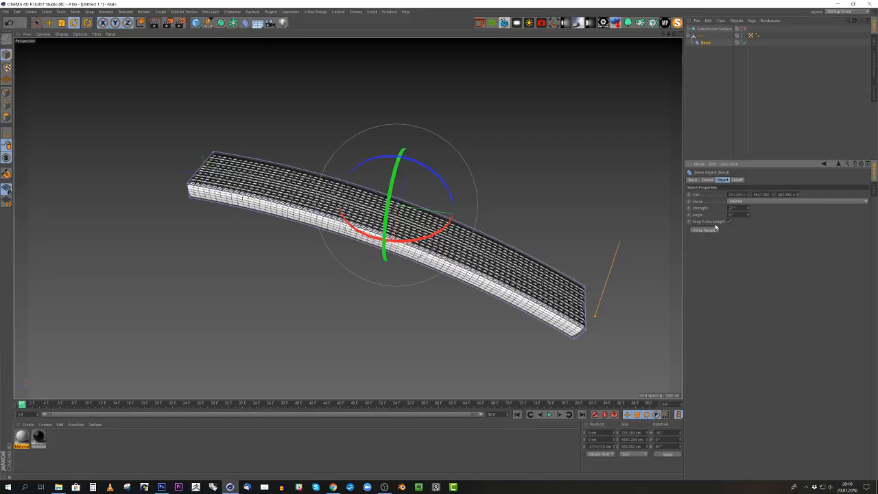
- Raise the Bend deformer's strength to 362° to curl the strip into a nearly closed ring
mouse_move(749, 210)
mouse_down()
mouse_move(776, 191)
mouse_move(748, 208)
mouse_up()
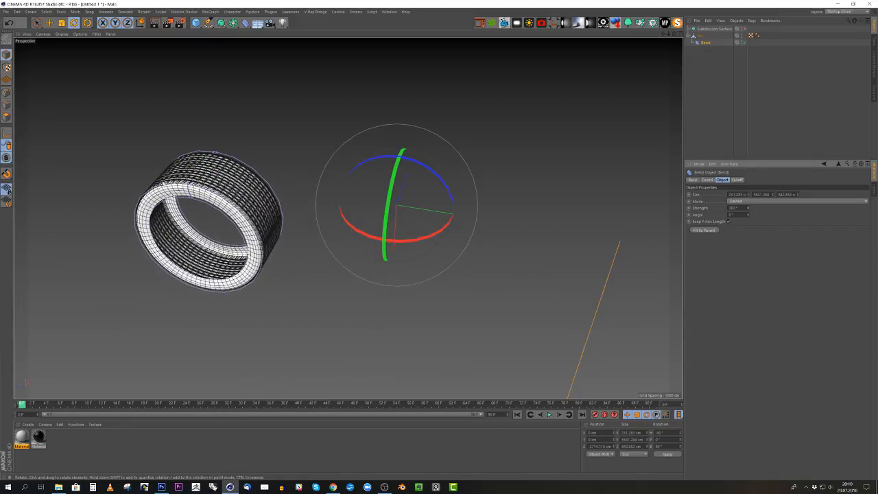
alt+right_drag(154, 169, 481, 231)
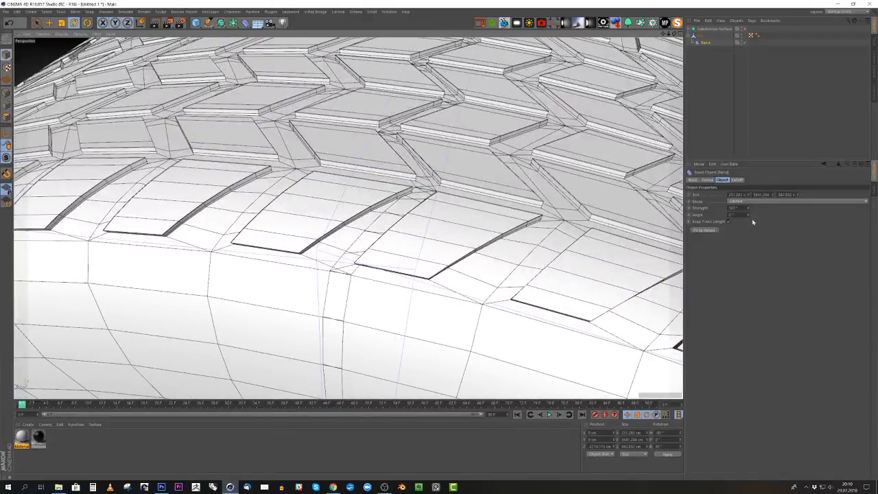
click(748, 210)
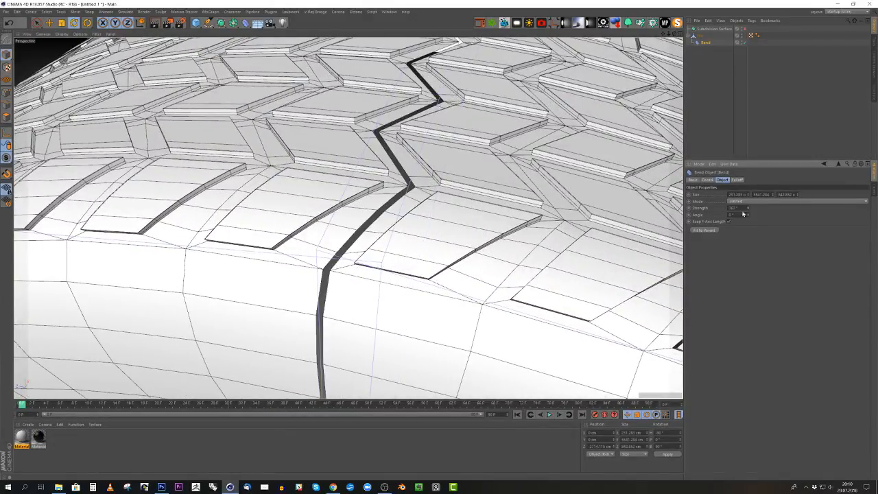
alt+right_drag(269, 273, 441, 251)
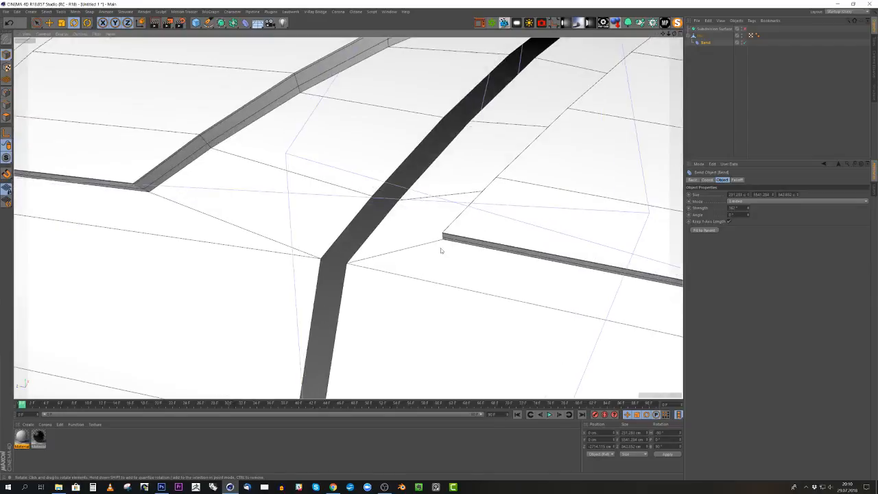
- Refine the Bend strength to 362.25° so the two ends of the strip meet exactly at the seam
click(736, 208)
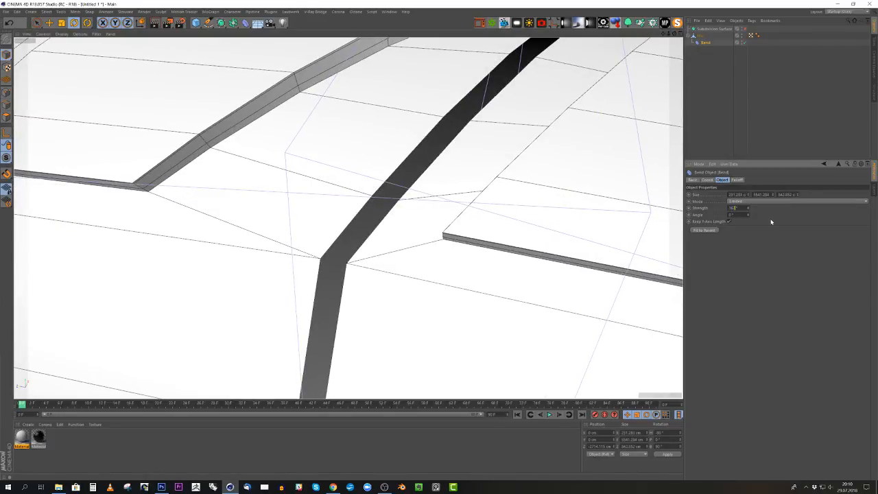
text(.5)
key(Return)
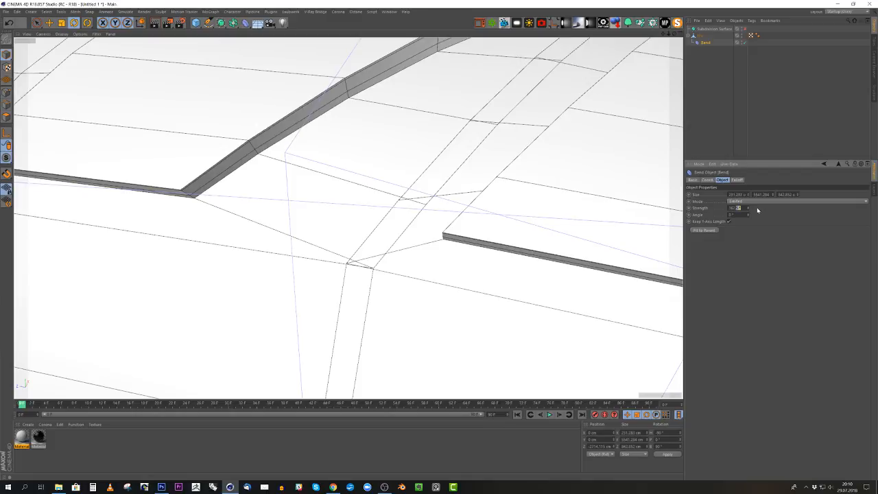
key(ctrl+z)
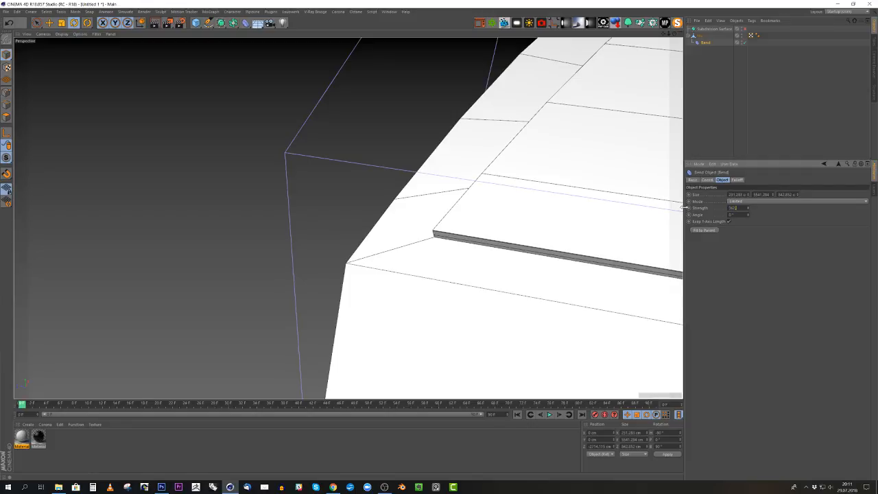
key(Return)
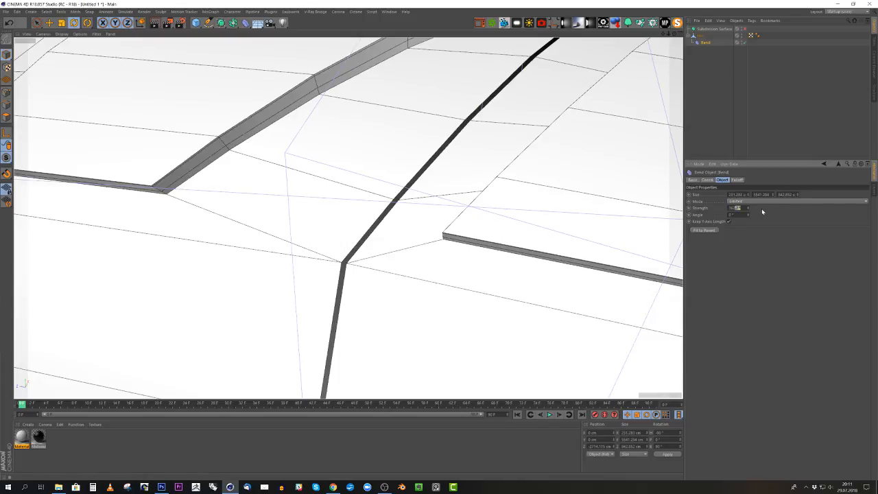
text(.3)
key(Return)
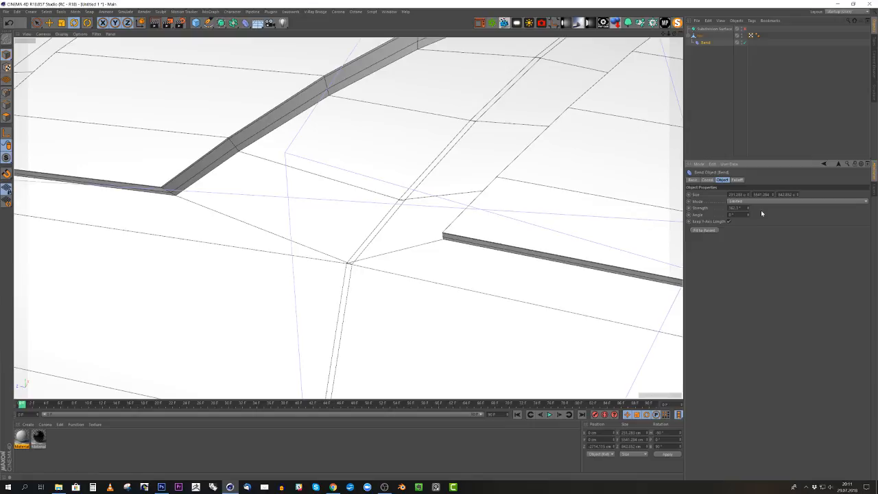
drag(735, 207, 771, 215)
key(Return)
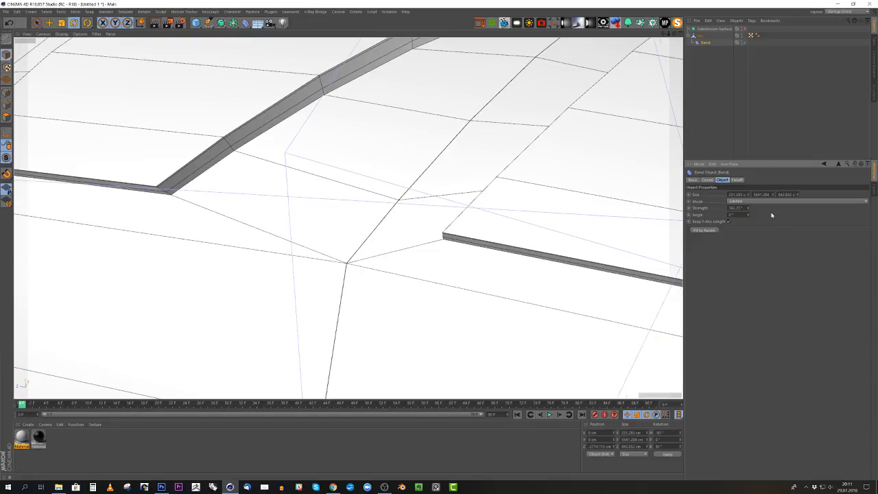
scroll(372, 251, up, 5)
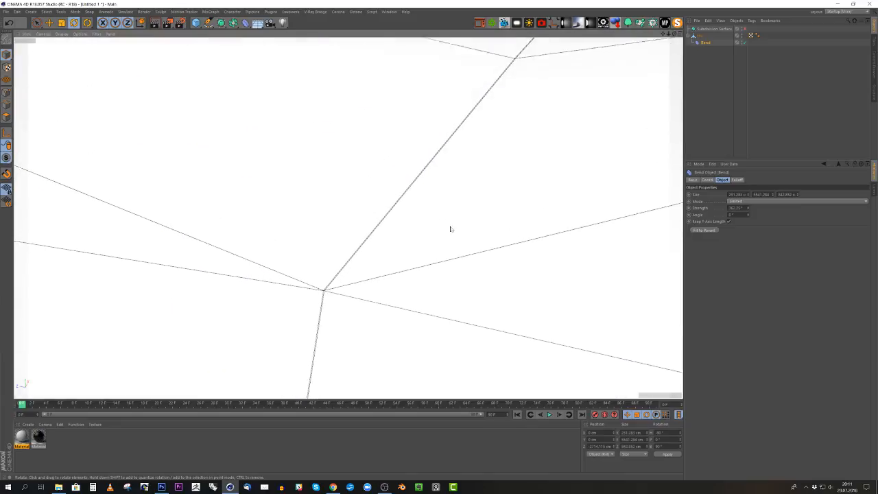
alt+right_drag(443, 228, 381, 257)
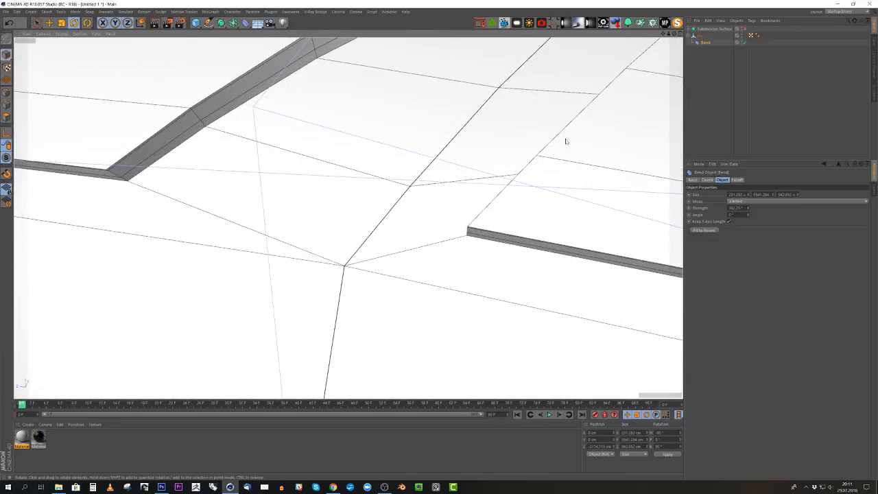
- Bake the bent tire with Current State to Object and delete the original strip with its Bend deformer
right_click(698, 39)
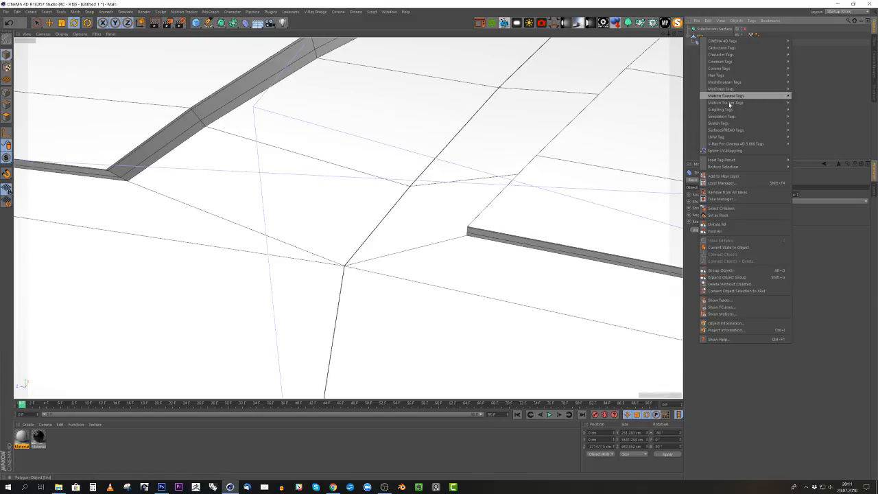
click(729, 247)
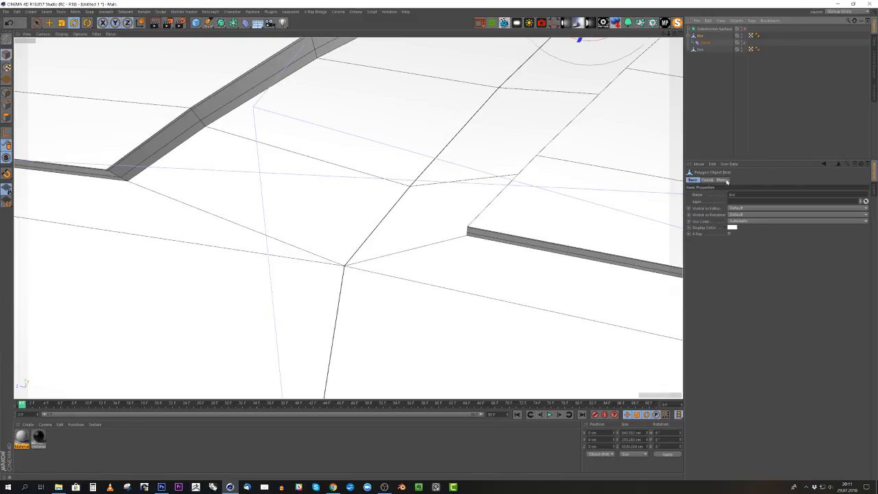
key(Delete)
click(699, 36)
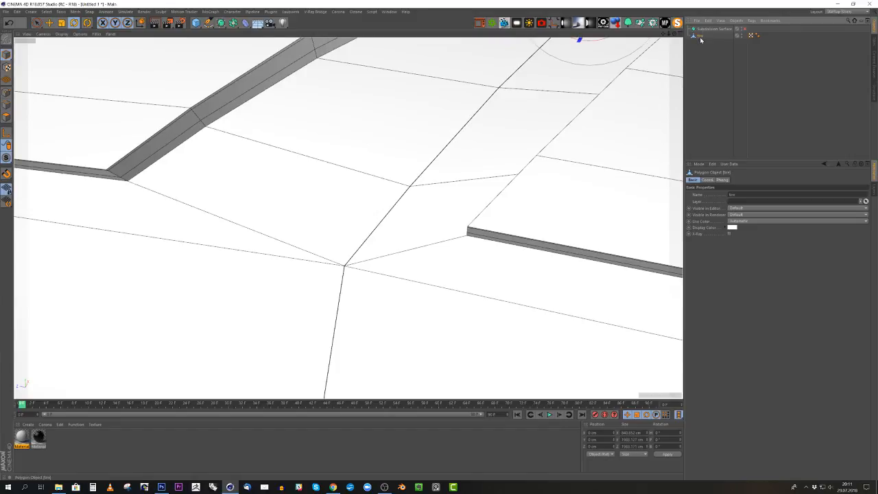
- Optimize the baked tire mesh in point mode with Polygons, Unused Points and Points enabled to weld the seam's duplicate points
click(7, 93)
scroll(120, 170, down, 4)
scroll(164, 214, down, 8)
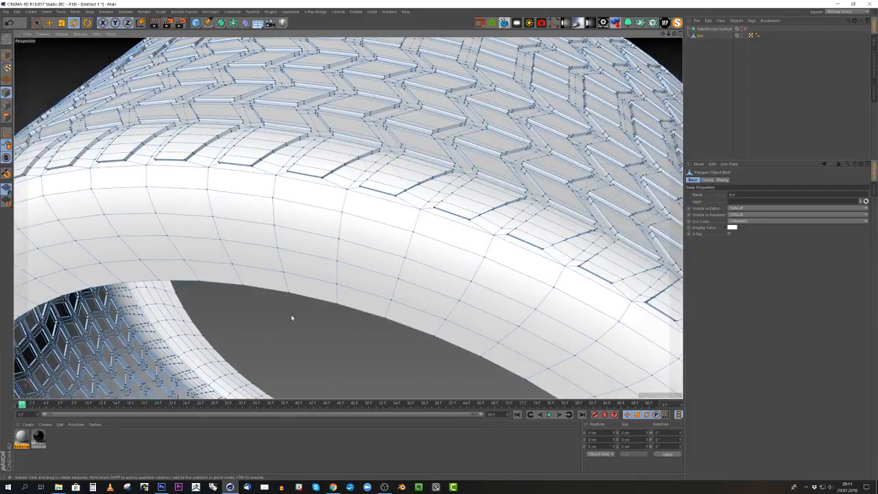
right_click(291, 317)
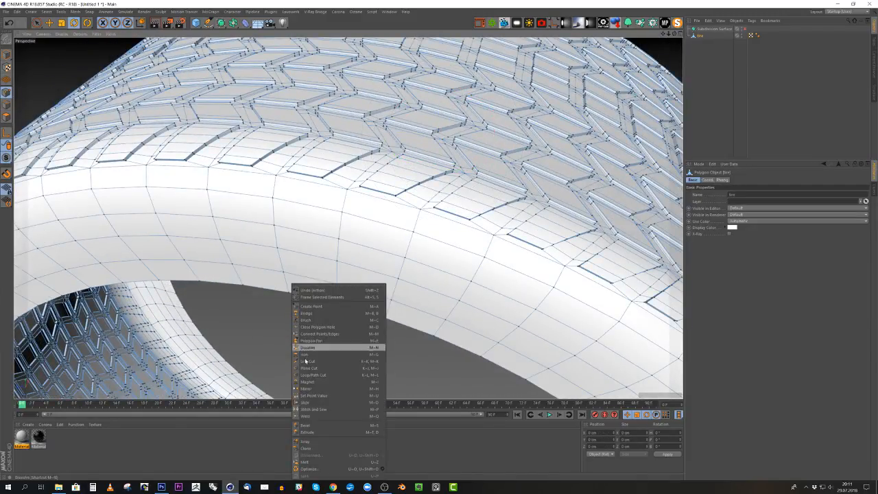
click(325, 469)
alt+right_drag(272, 173, 412, 188)
alt+right_drag(287, 184, 144, 317)
click(344, 353)
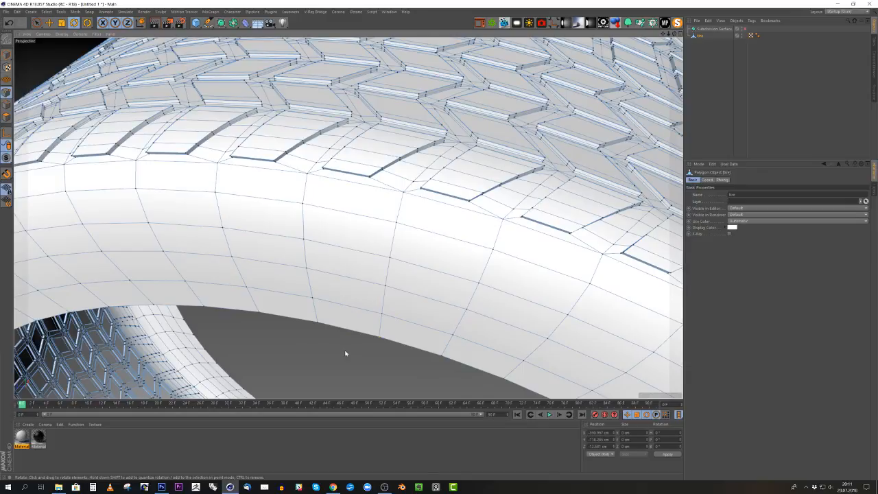
click(304, 356)
right_click(272, 285)
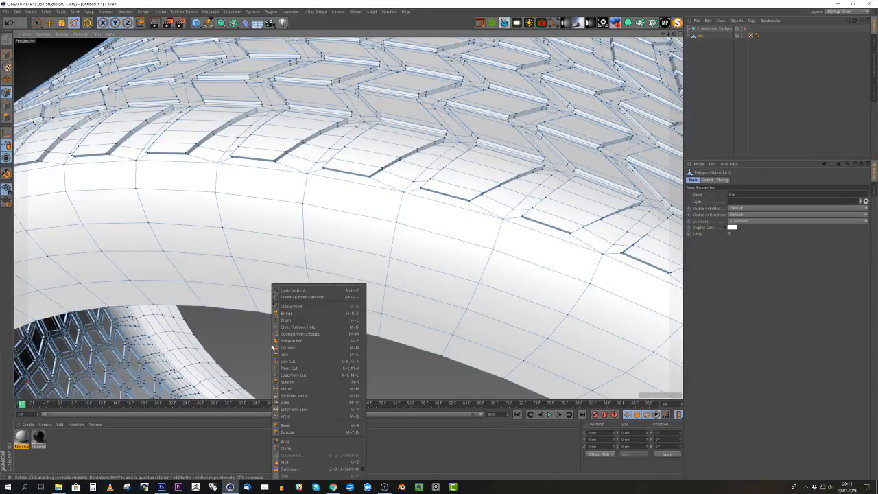
click(361, 469)
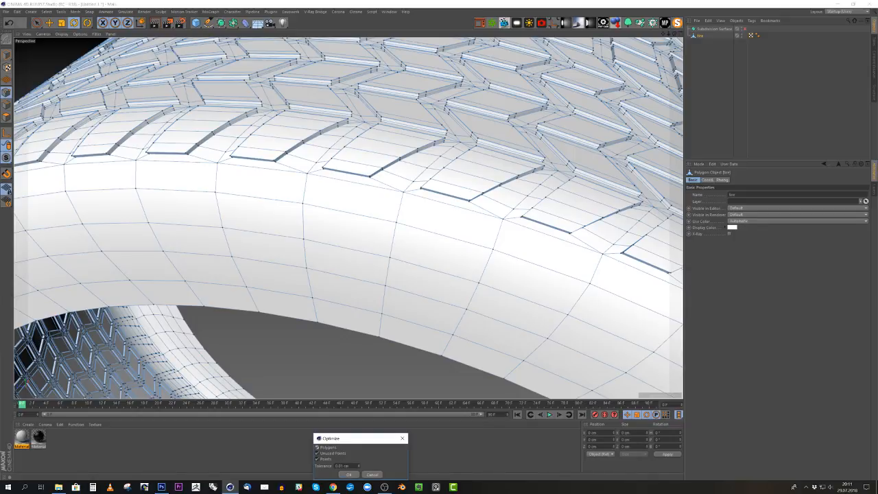
click(349, 474)
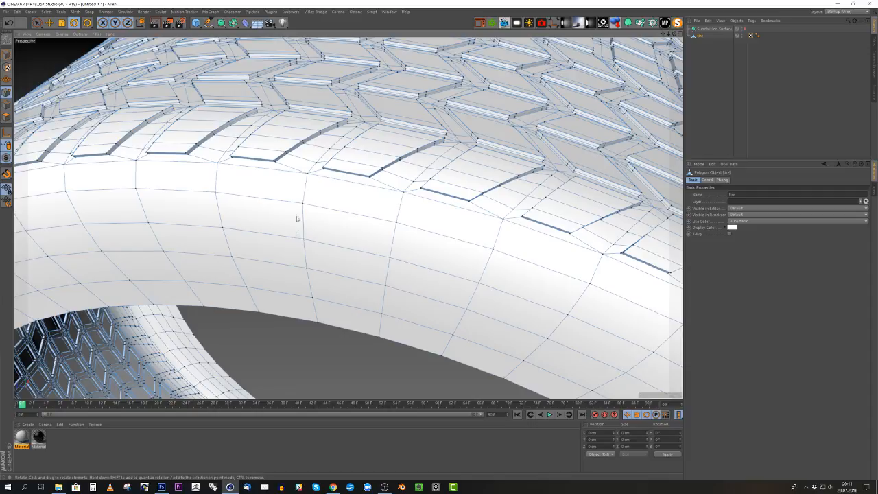
- Select a single point on the seam and test with the Move tool whether the joint is welded
scroll(298, 220, up, 5)
scroll(351, 141, up, 5)
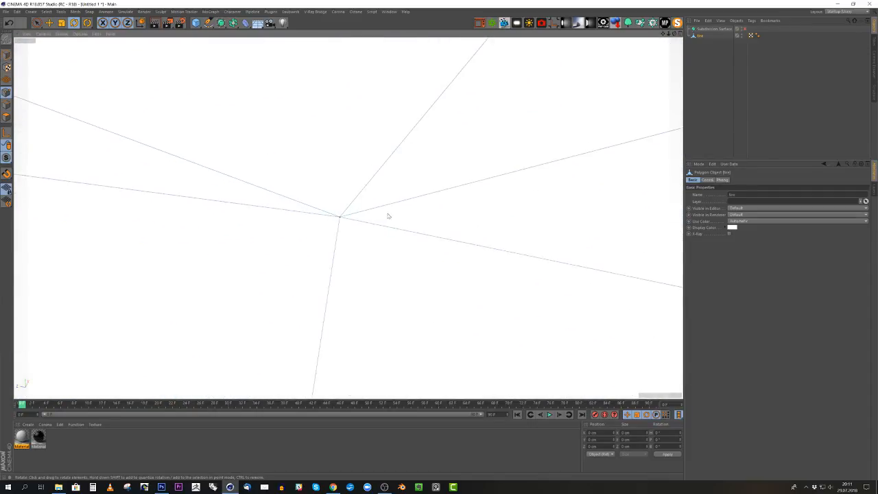
click(340, 218)
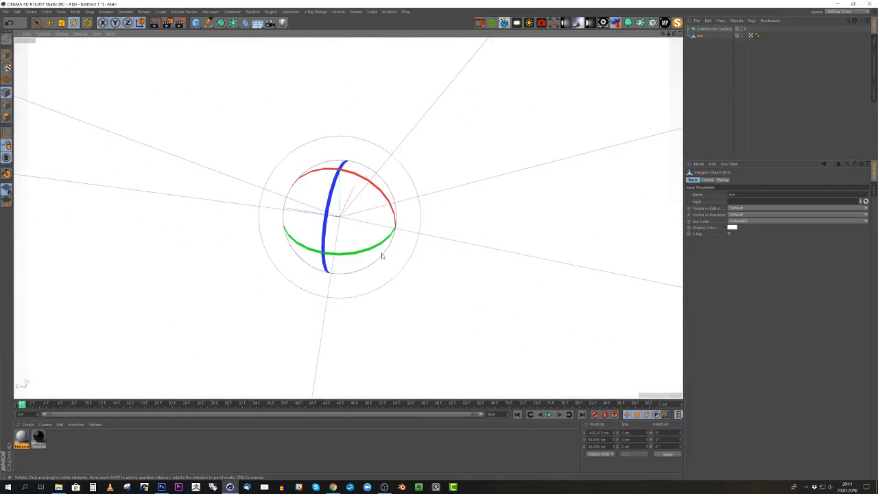
key(e)
mouse_move(308, 214)
mouse_down()
mouse_move(278, 209)
mouse_move(318, 216)
mouse_move(308, 213)
mouse_up()
scroll(334, 211, down, 12)
alt+drag(567, 168, 518, 173)
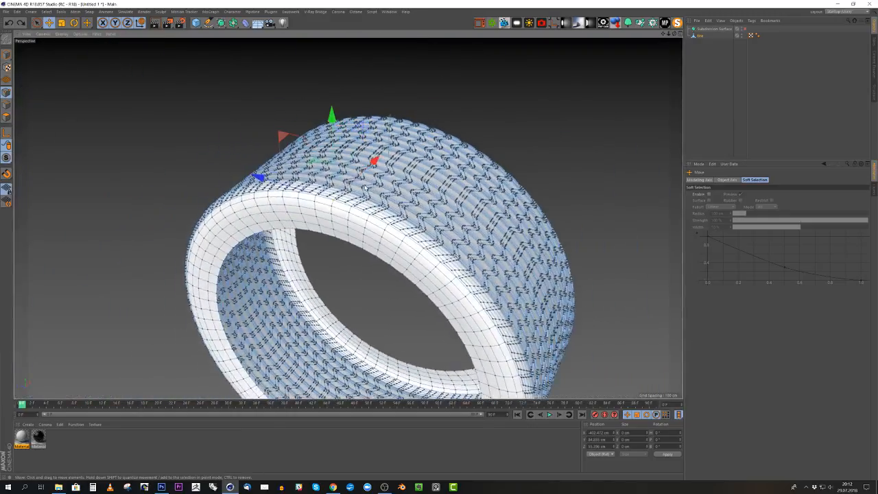
- Return to model mode, place the tire under the Subdivision Surface and enable the smoothing
click(7, 55)
alt+middle_drag(313, 211, 309, 139)
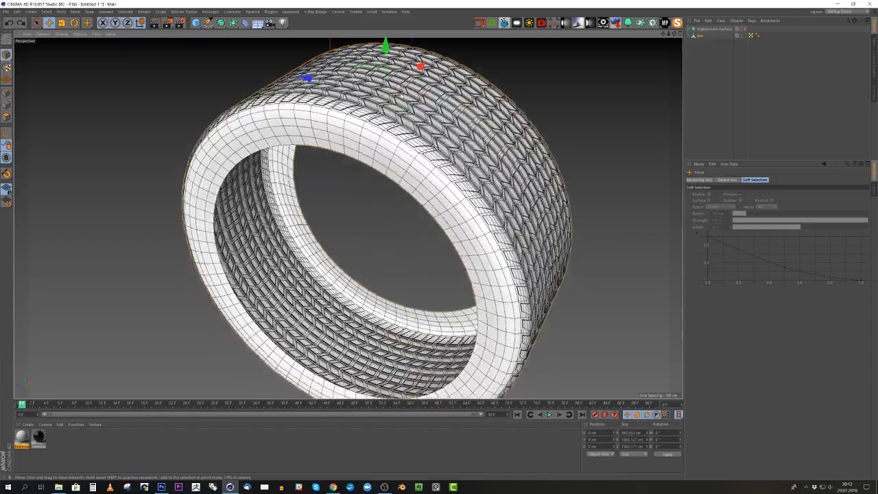
alt+drag(309, 139, 399, 165)
scroll(397, 165, up, 3)
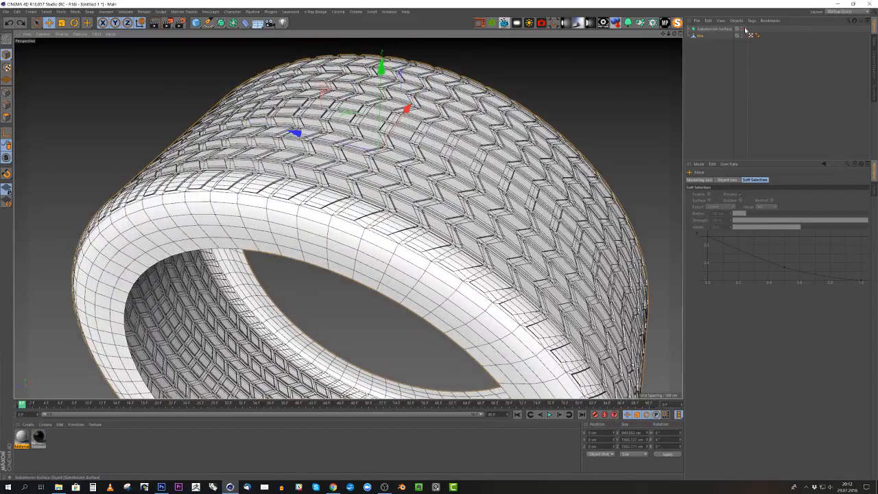
drag(700, 36, 703, 28)
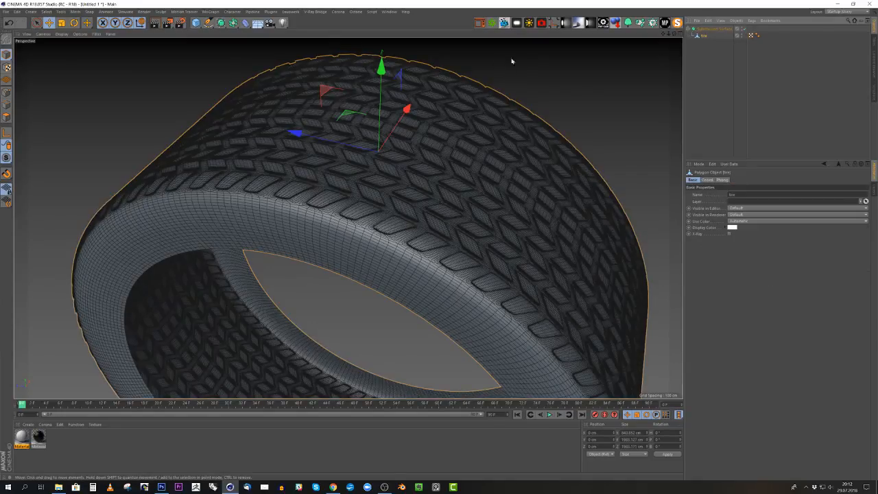
- Display the viewport in Quick Shading without lines and inspect the smoothed tire's tread and sidewalls
click(38, 23)
click(63, 34)
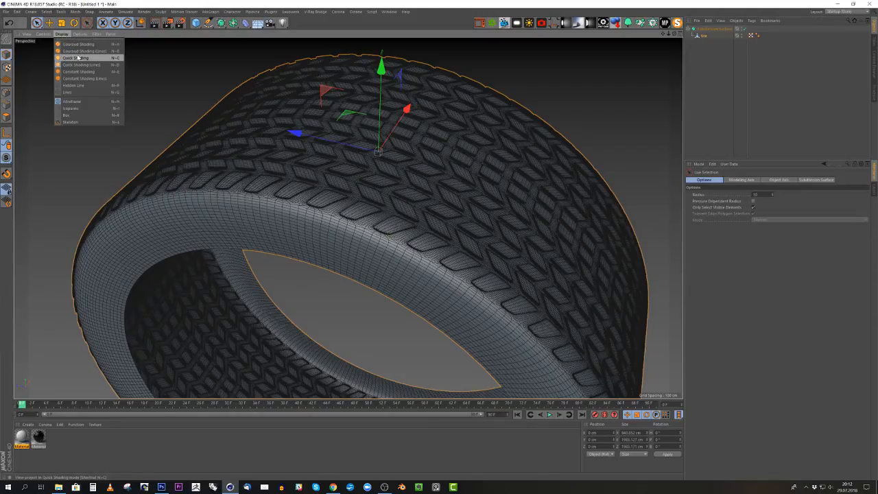
click(80, 58)
alt+right_drag(276, 128, 173, 169)
alt+drag(372, 190, 319, 159)
alt+right_drag(320, 159, 422, 136)
alt+drag(278, 171, 316, 133)
alt+right_drag(317, 133, 358, 117)
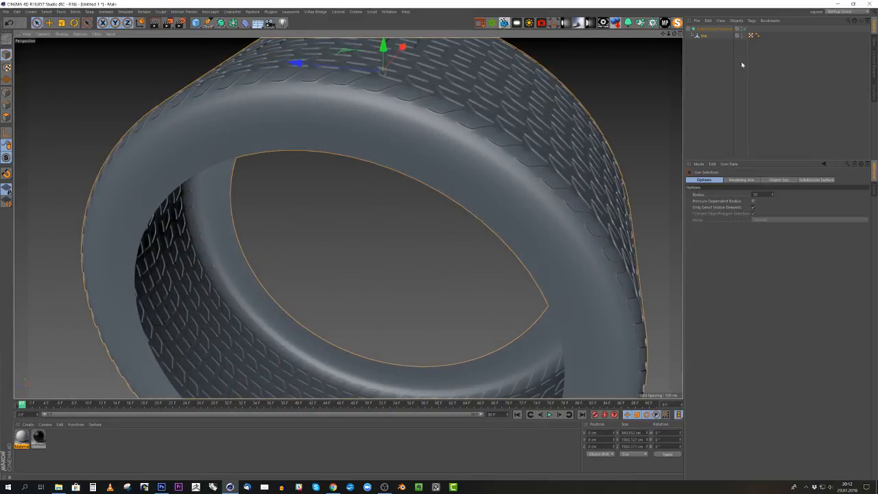
- Select the innermost boundary edge loops on both sidewalls of the tire with Loop Selection in edge mode
click(702, 36)
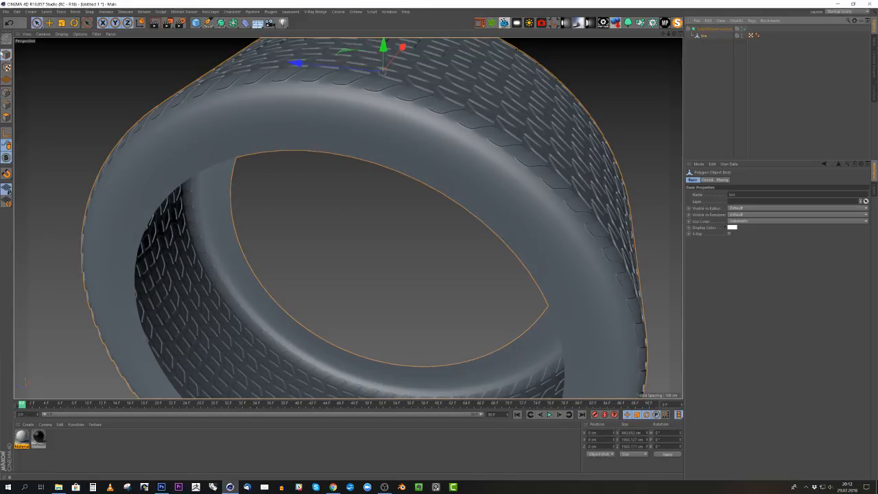
click(7, 104)
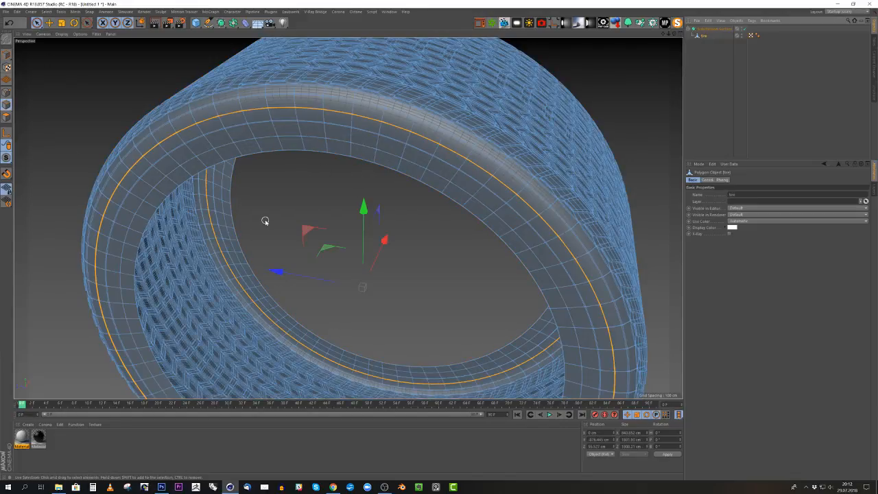
key(u)
key(l)
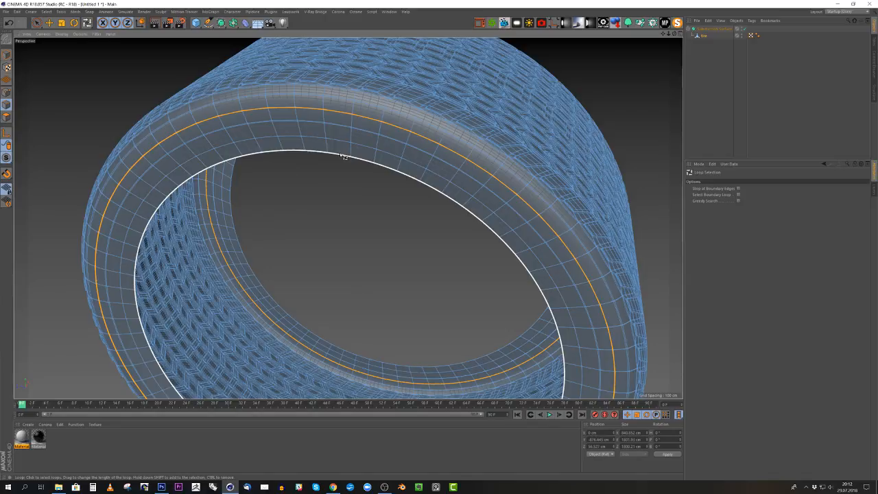
click(315, 203)
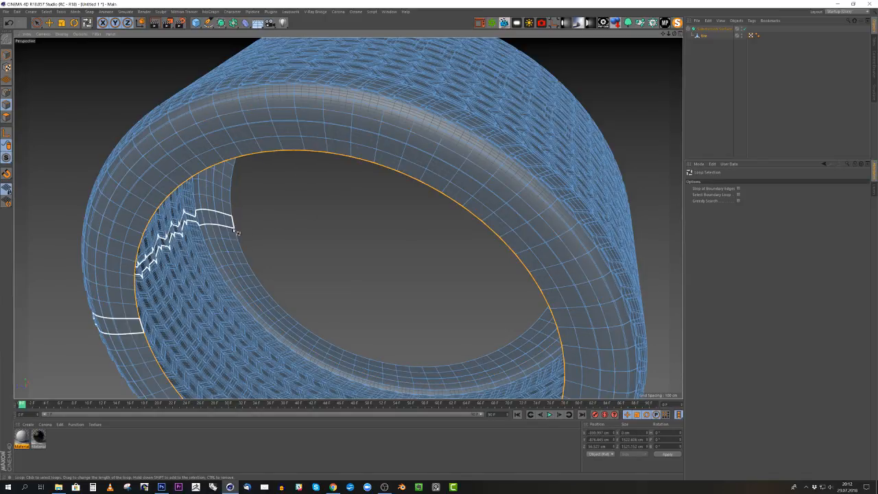
shift+click(294, 236)
- Extrude both selected boundary edge loops toward the wheel's centre to add a narrow band along each rim opening
right_click(294, 235)
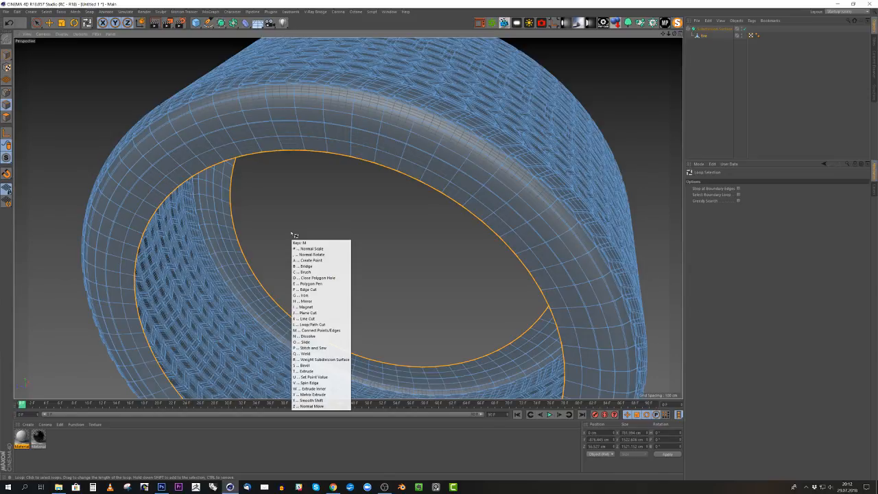
click(309, 370)
drag(308, 371, 345, 370)
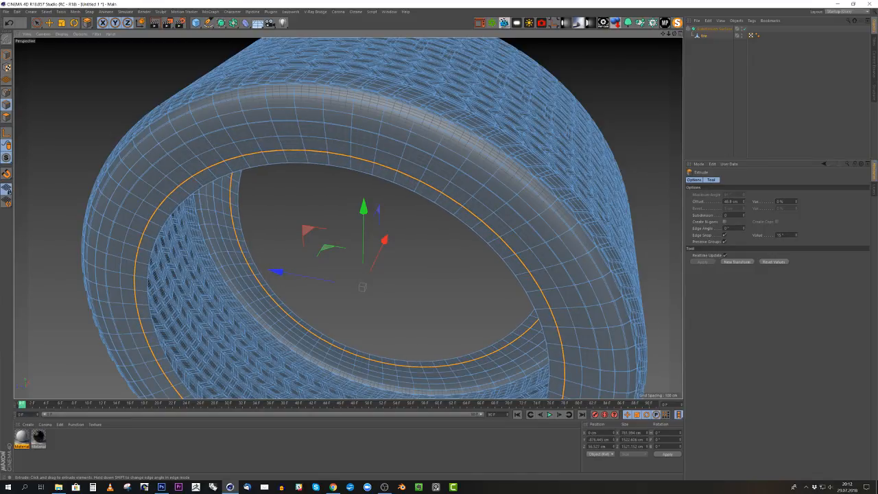
- Scale the selected rim edge loops inward toward the wheel's centre to about 757 × 1428 × 1426 cm
drag(312, 200, 313, 200)
key(t)
alt+drag(362, 235, 300, 243)
- Set the front view's display to Lines and check the selected rim edge loops there and in perspective
middle_click(350, 239)
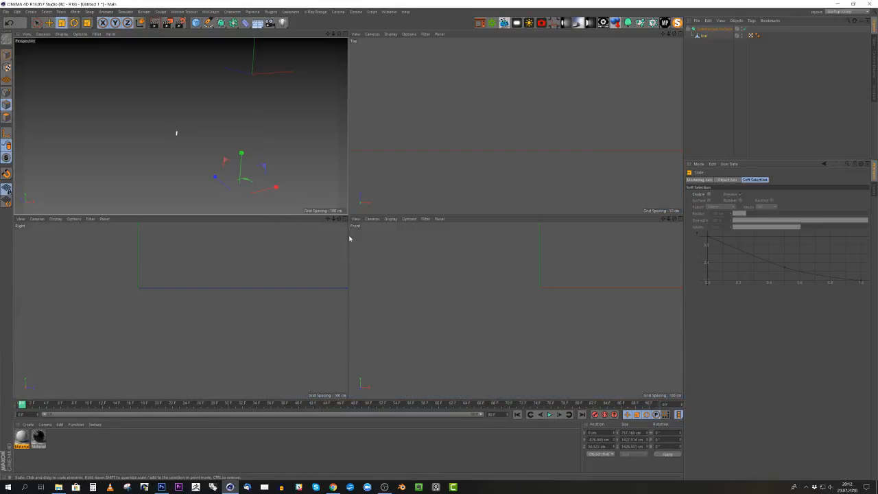
middle_click(525, 324)
scroll(525, 324, down, 5)
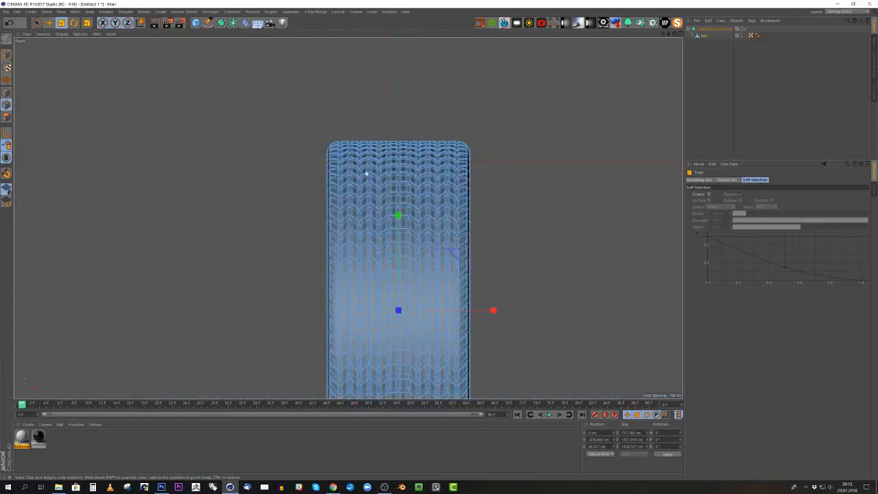
scroll(411, 288, up, 5)
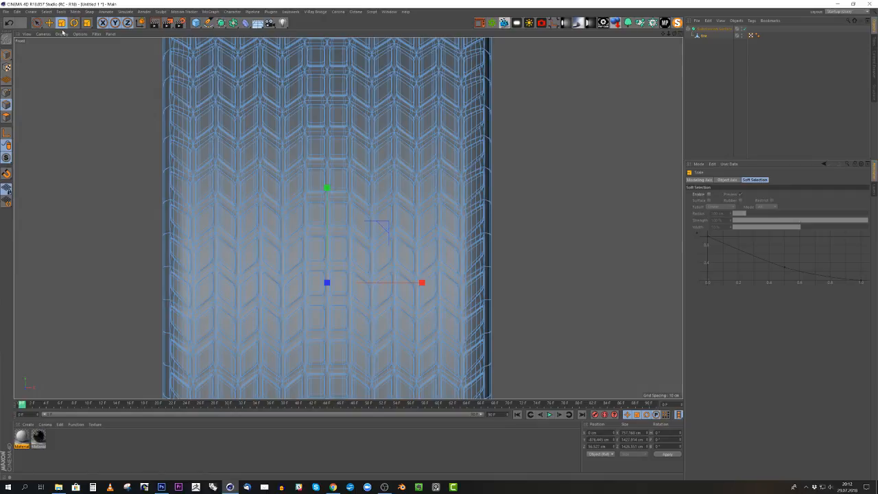
click(61, 33)
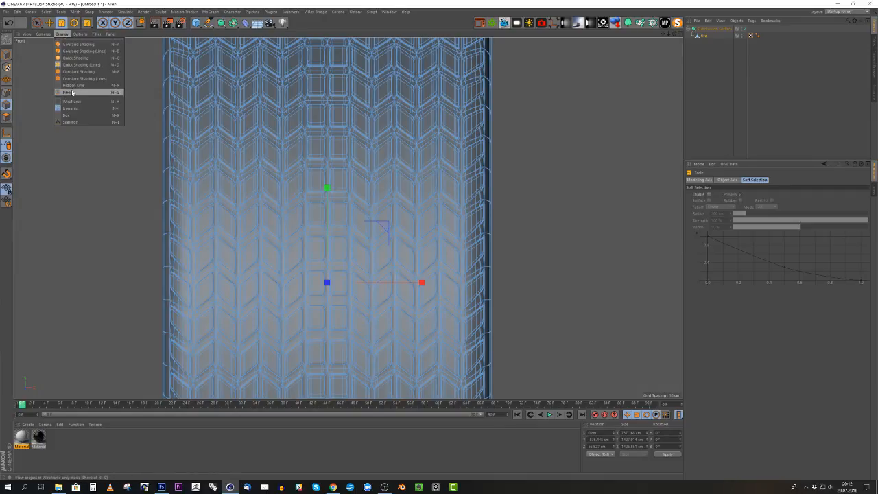
click(72, 92)
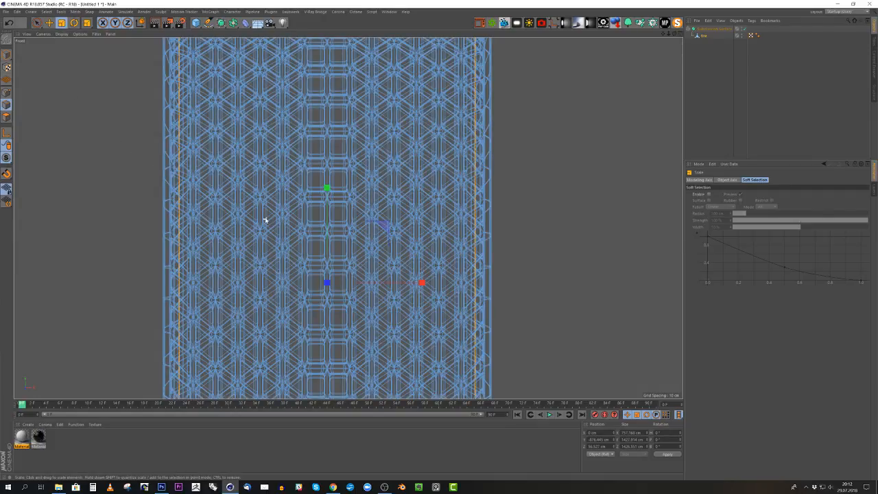
middle_click(265, 220)
middle_click(159, 120)
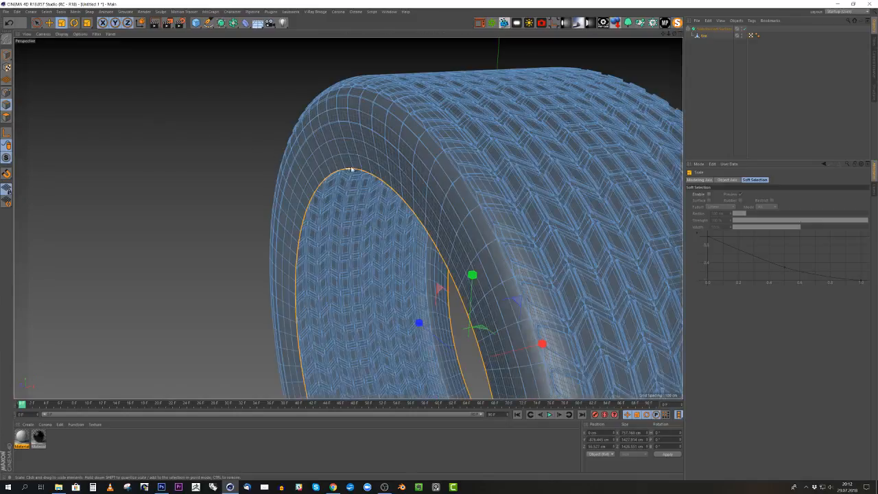
alt+drag(331, 164, 414, 167)
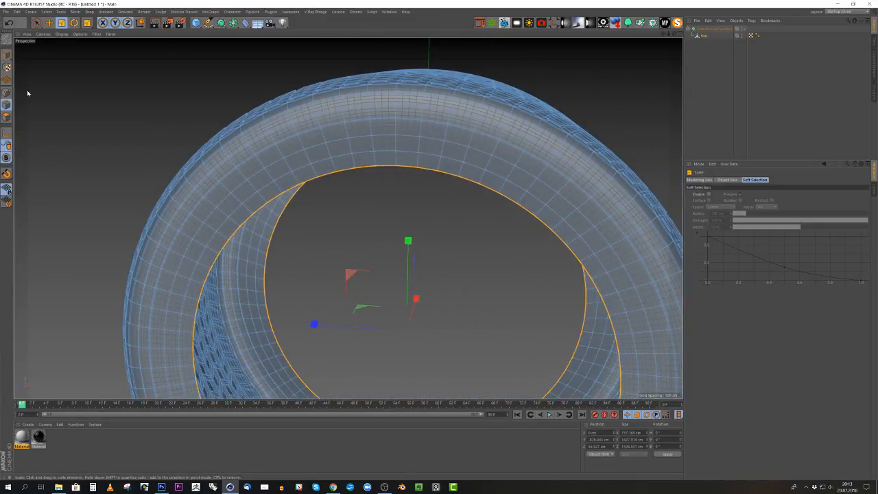
- Return to model mode and centre the tire object's axis on its geometry
click(7, 56)
scroll(316, 151, down, 5)
alt+middle_drag(423, 168, 388, 144)
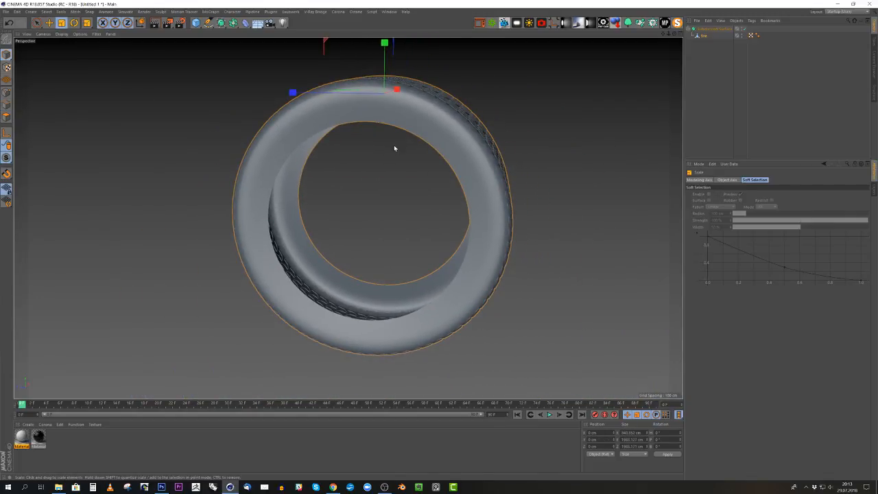
alt+drag(445, 126, 397, 117)
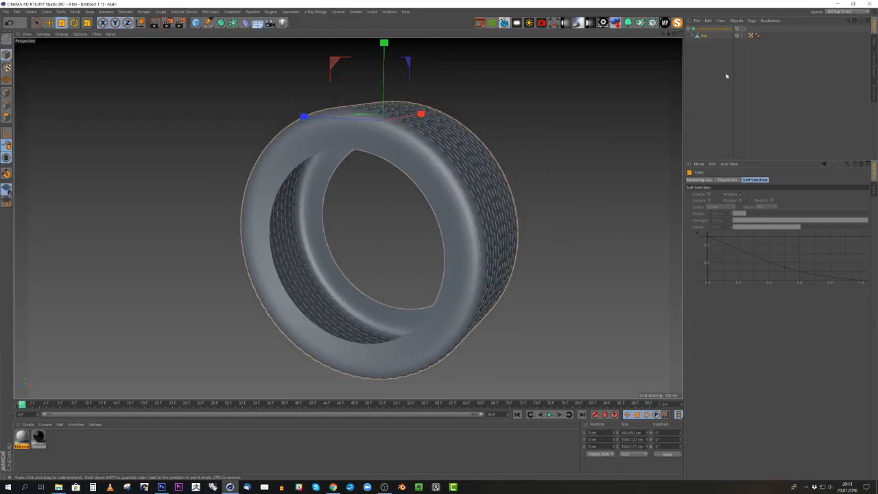
click(700, 36)
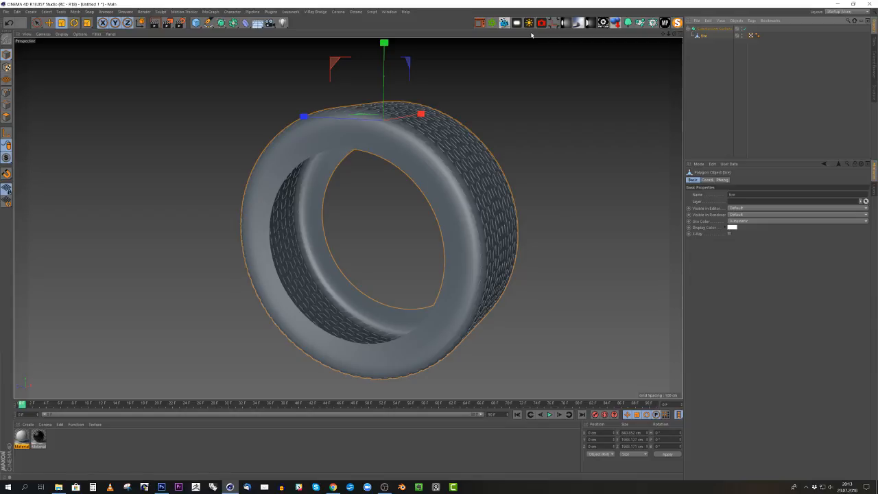
click(557, 25)
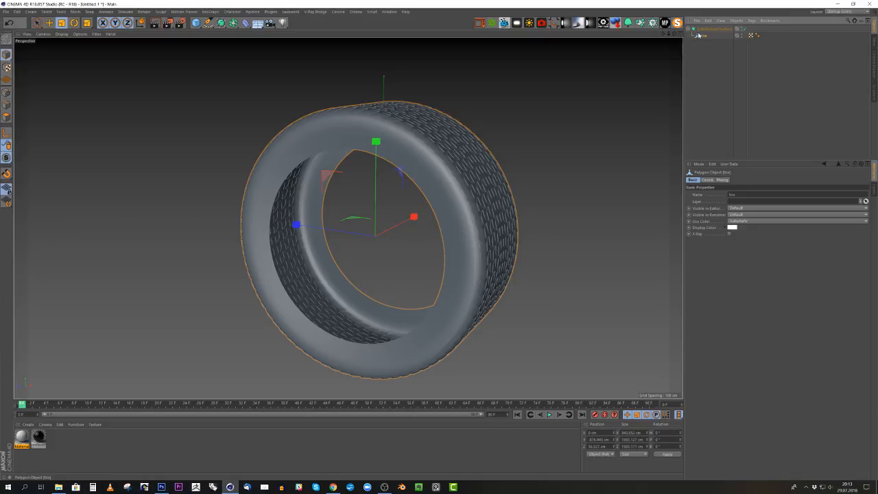
- Make the Subdivision Surface a child of the tire and set its Y and Z positions to 0
mouse_move(704, 36)
mouse_down()
mouse_move(702, 48)
mouse_move(700, 37)
mouse_up()
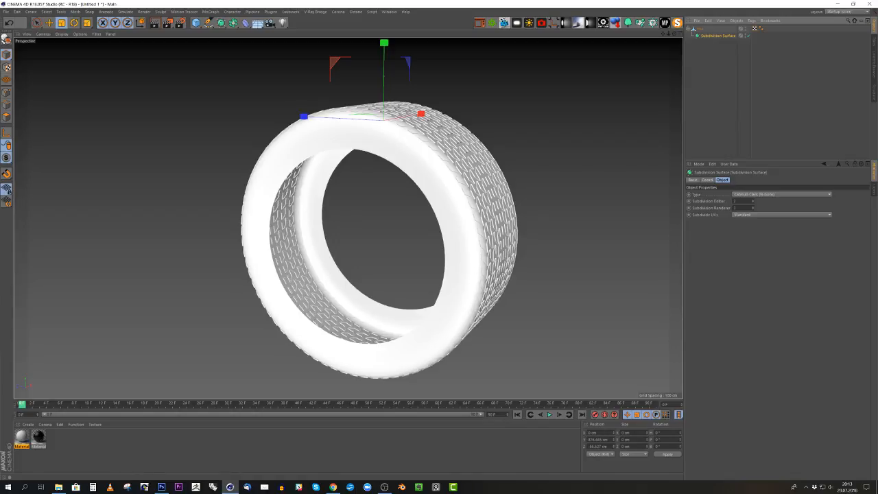
drag(608, 439, 554, 441)
key(BackSpace)
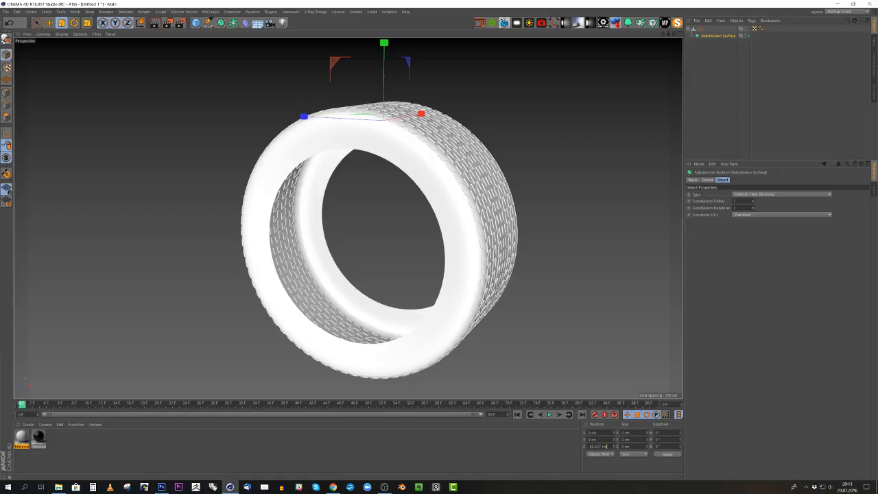
key(BackSpace)
key(Return)
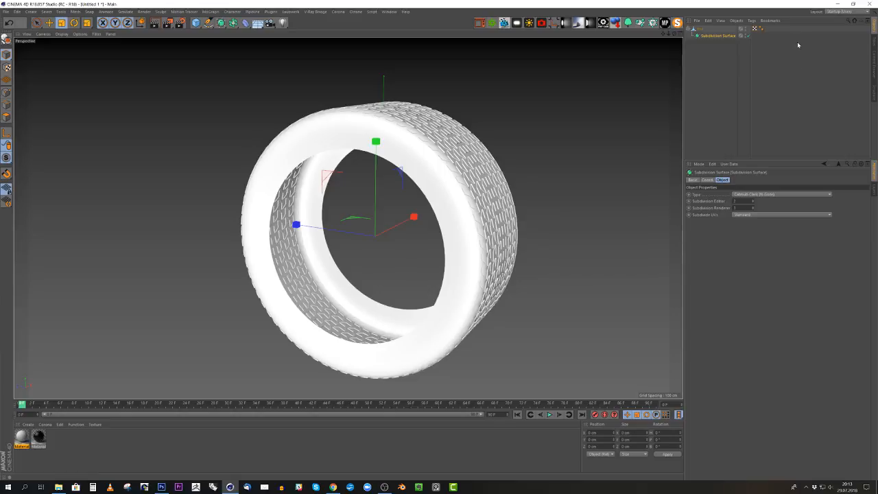
- Place the tire back under the Subdivision Surface and set the Subdivision Surface's Y and Z positions to 0
drag(703, 32, 702, 30)
click(704, 29)
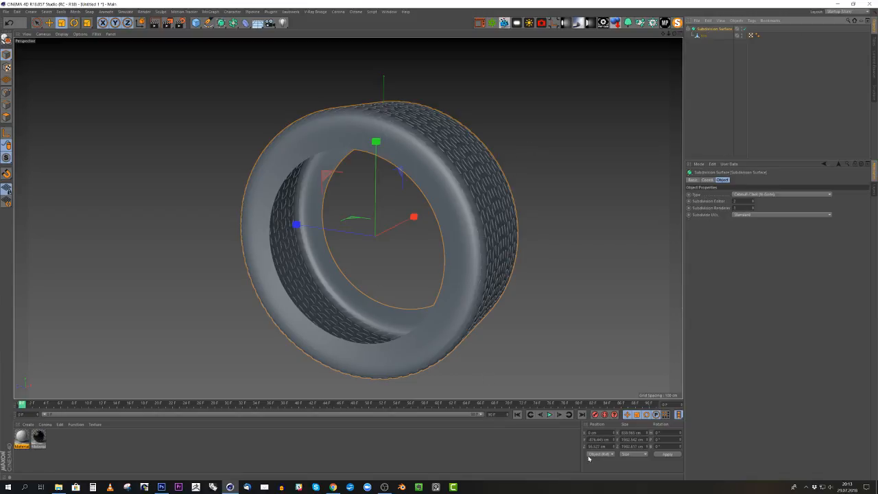
drag(609, 439, 572, 444)
key(BackSpace)
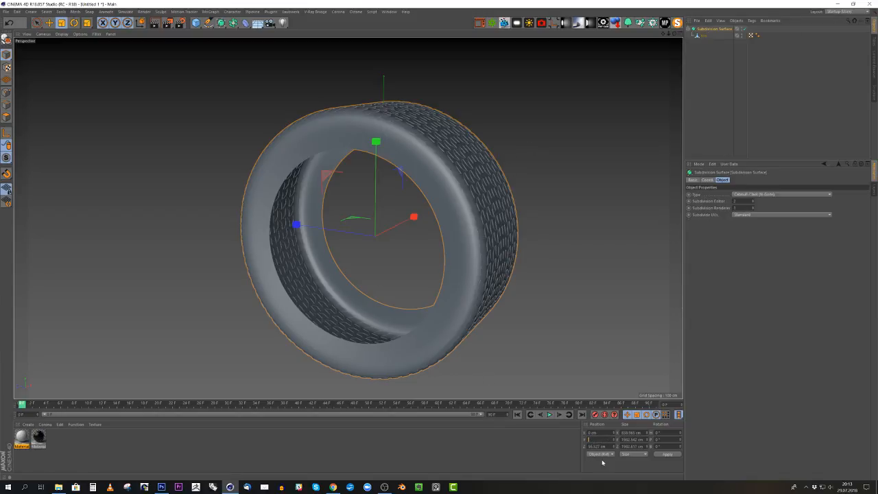
text(0)
key(Tab)
text(0)
key(Return)
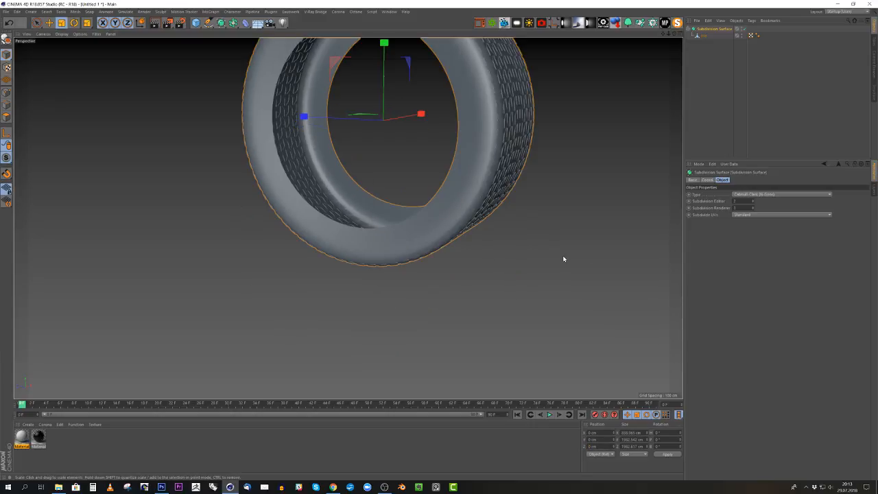
- Scale the tire object uniformly down to 10% of its size, about 84 × 198 × 198 cm
click(704, 35)
alt+middle_drag(480, 120, 447, 253)
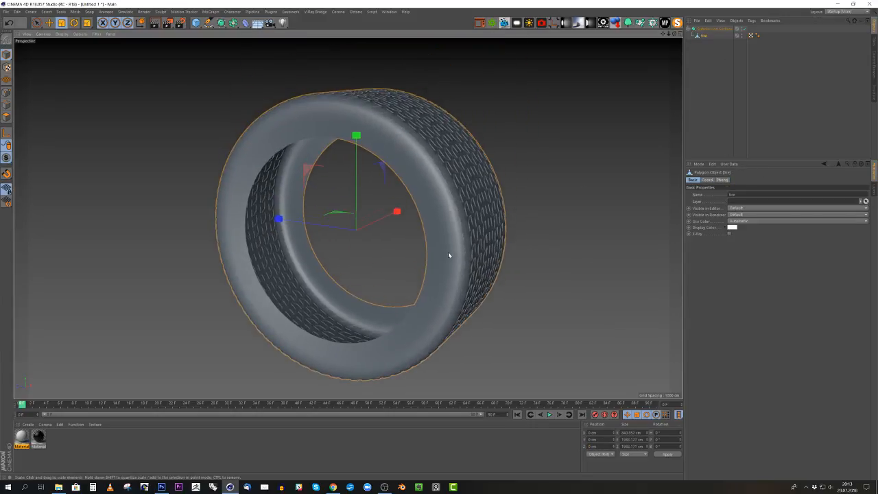
alt+drag(395, 210, 453, 238)
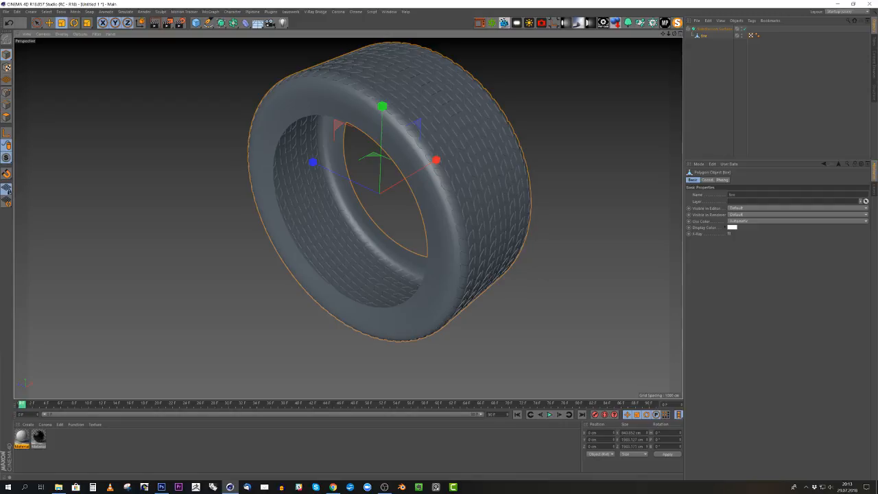
scroll(521, 152, up, 6)
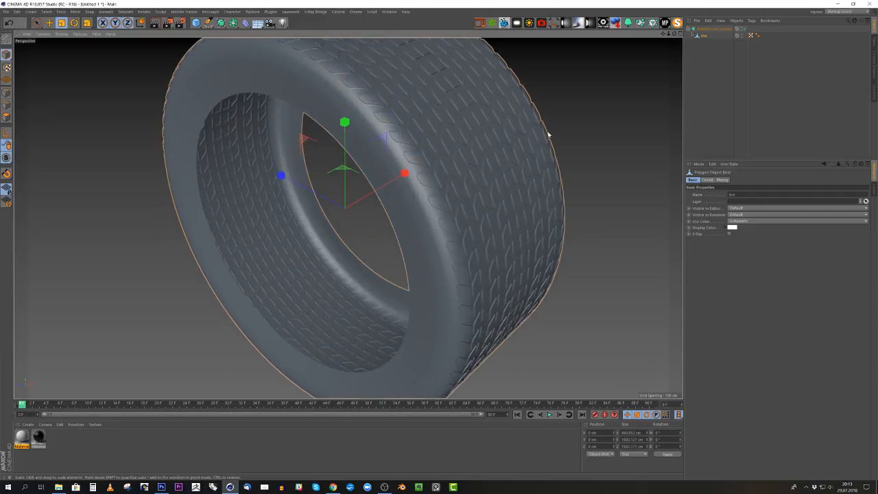
alt+middle_drag(530, 150, 520, 182)
click(519, 183)
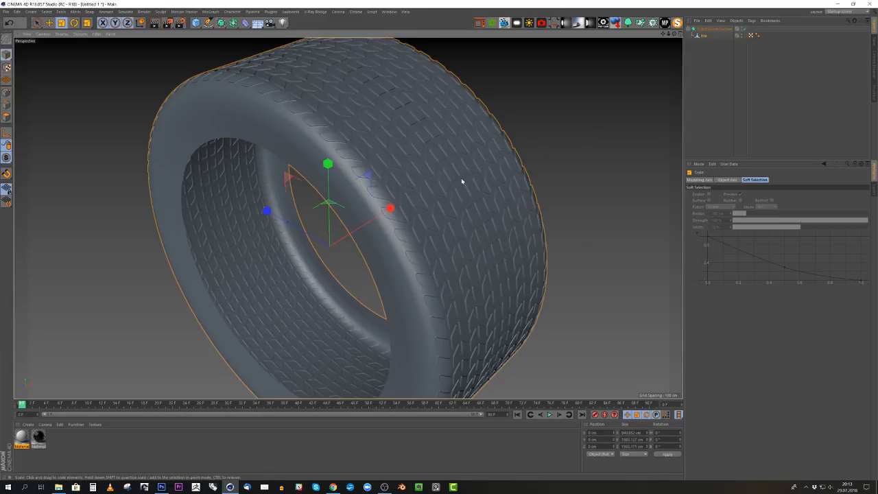
drag(461, 182, 333, 224)
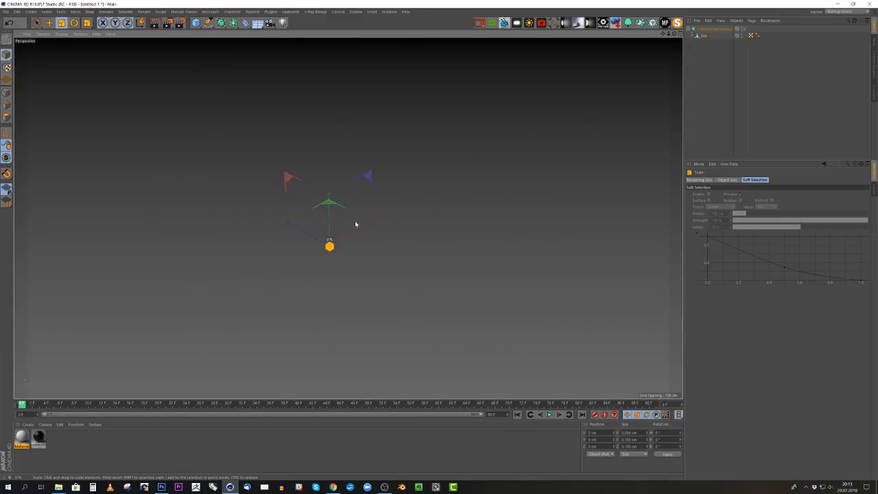
drag(405, 217, 383, 221)
- Scale the tire down uniformly once more by half, to about 42 × 99 × 99 cm, and inspect its tread
alt+right_drag(332, 267, 470, 200)
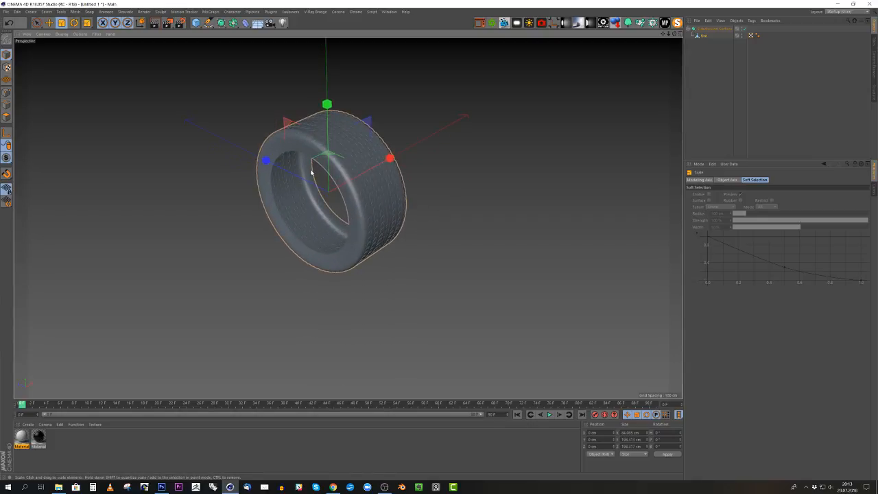
alt+right_drag(312, 167, 423, 166)
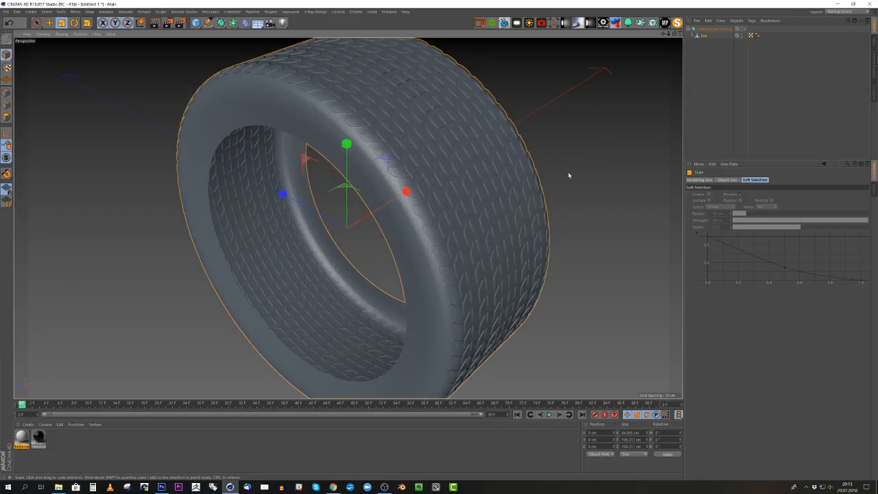
alt+right_drag(569, 175, 403, 217)
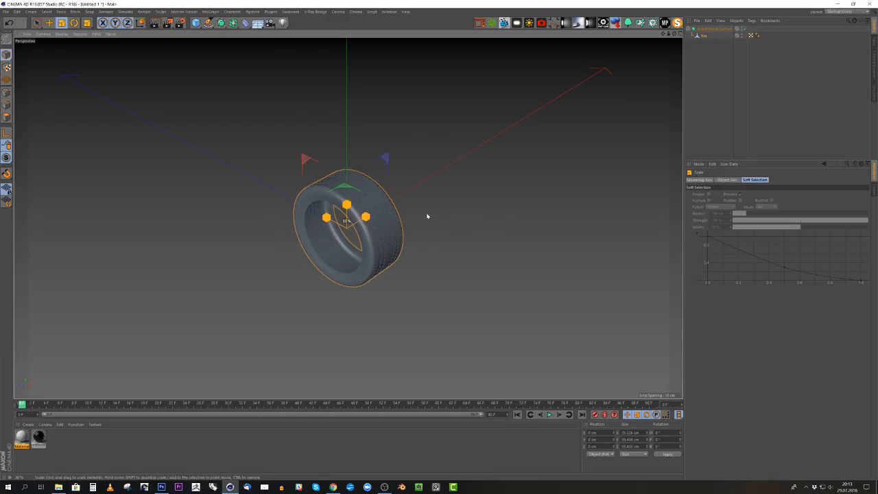
shift+drag(427, 216, 455, 210)
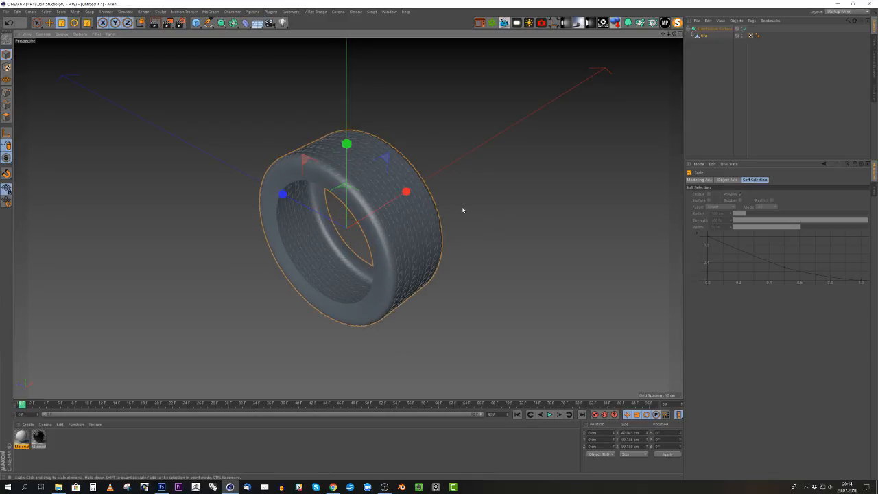
alt+right_drag(337, 243, 338, 215)
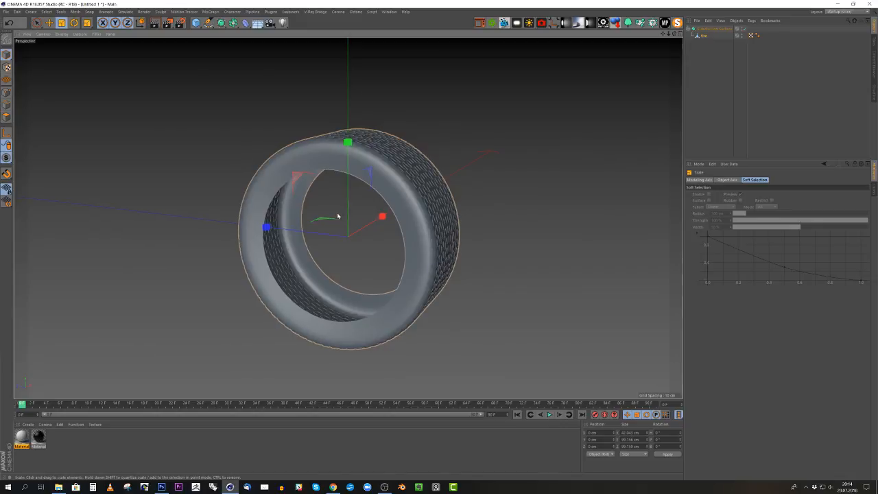
alt+middle_drag(374, 197, 460, 144)
alt+drag(460, 144, 432, 172)
alt+middle_drag(431, 172, 327, 196)
alt+right_drag(327, 195, 382, 187)
alt+drag(381, 187, 402, 179)
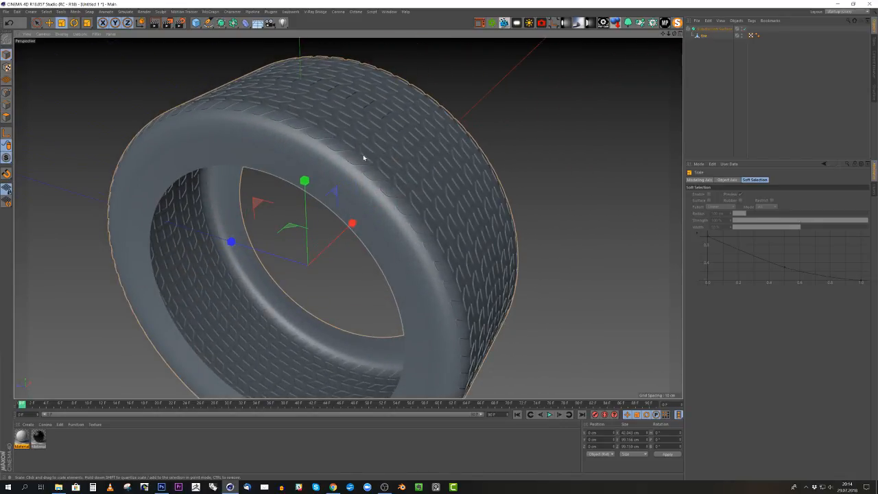
- Open the render settings and add a new render setting alongside the existing one
click(181, 23)
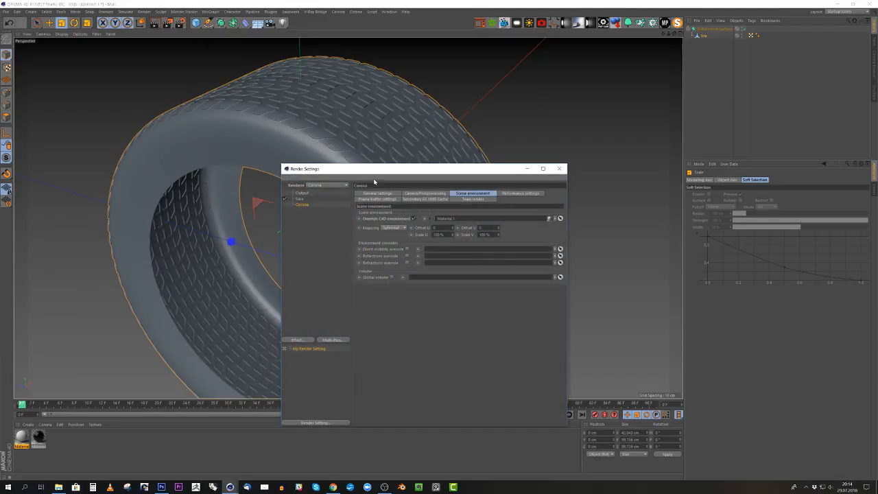
drag(372, 172, 341, 145)
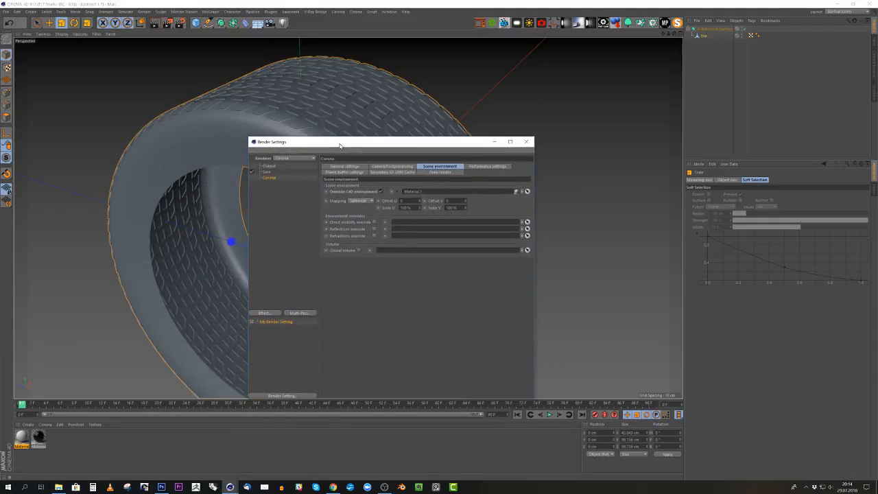
right_click(273, 180)
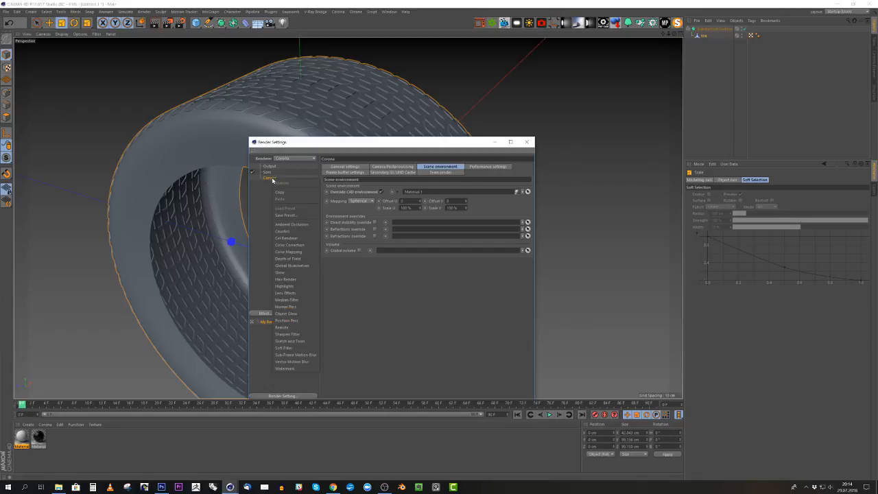
click(297, 168)
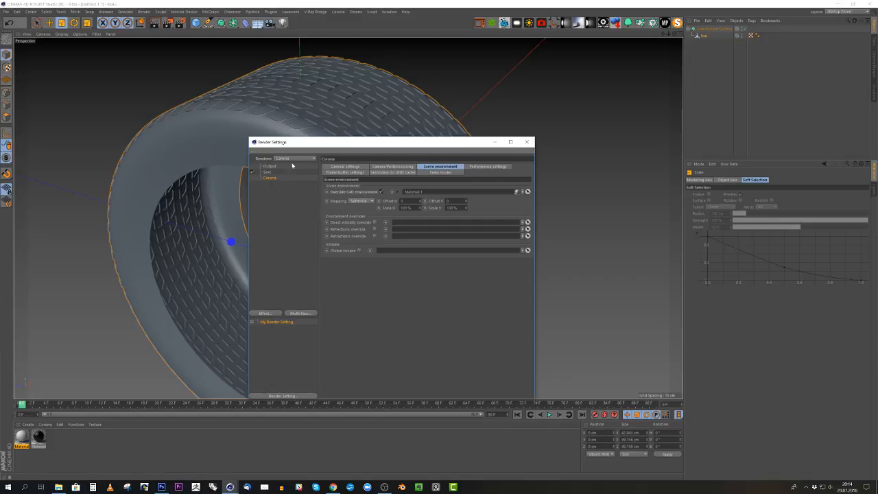
right_click(281, 321)
click(297, 325)
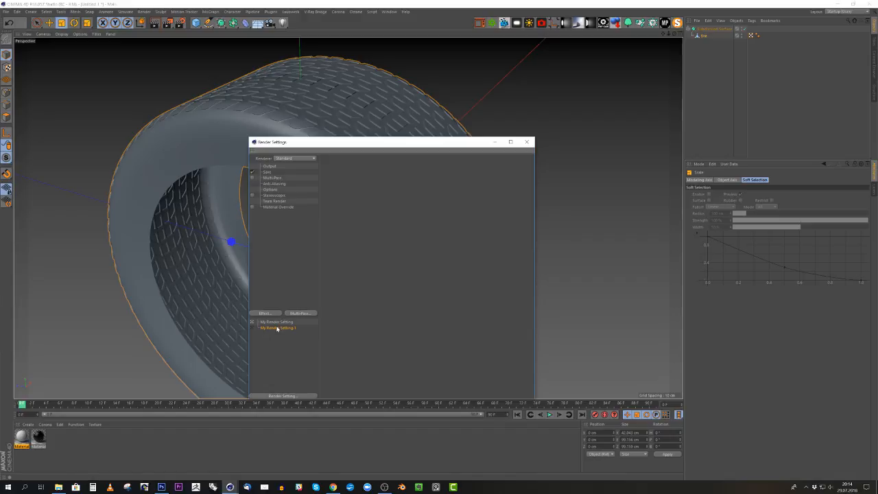
- Set the renderer of the newly added render setting to Corona
click(277, 323)
click(278, 328)
click(295, 158)
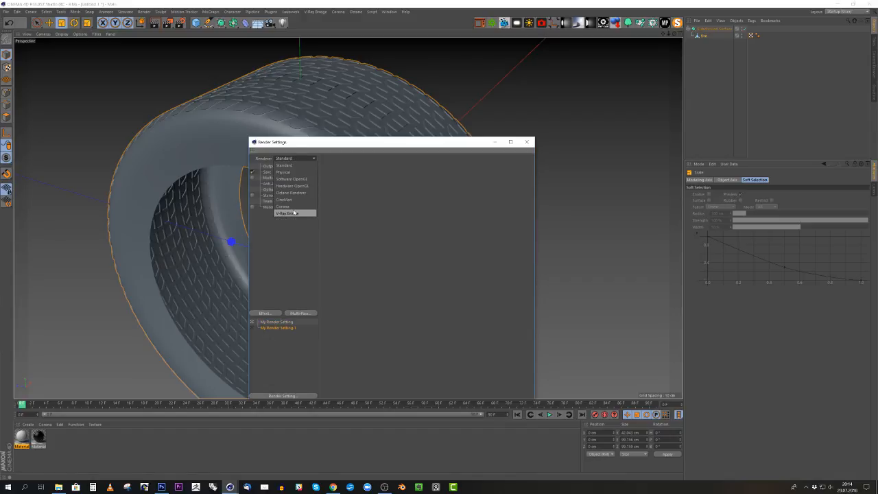
click(287, 205)
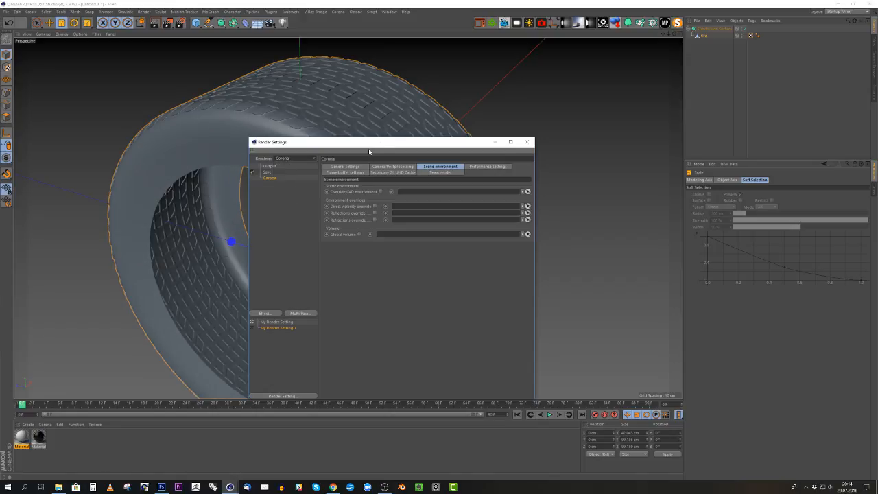
- Delete the original My Render Setting entry, keeping only the Corona render setting, and move the settings window clear of the tire
drag(395, 145, 580, 135)
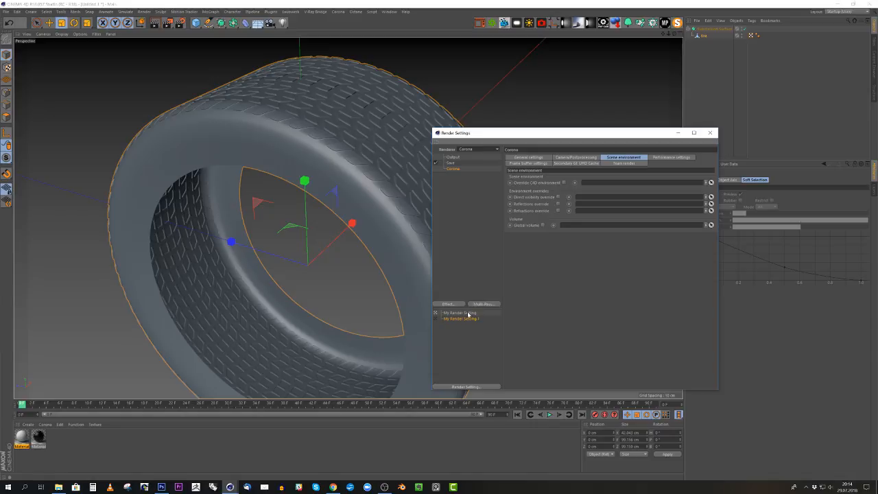
right_click(468, 313)
click(488, 332)
drag(501, 133, 645, 112)
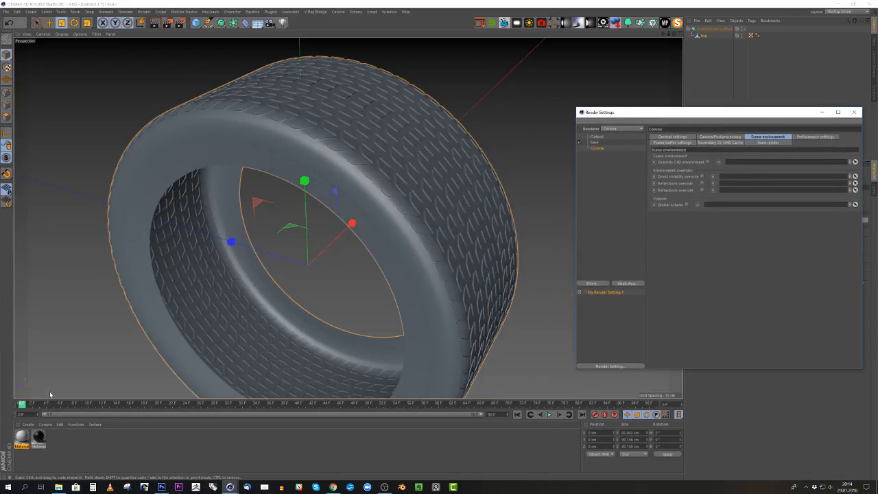
- Create a new Corona material and open it for editing
click(28, 424)
mouse_move(50, 372)
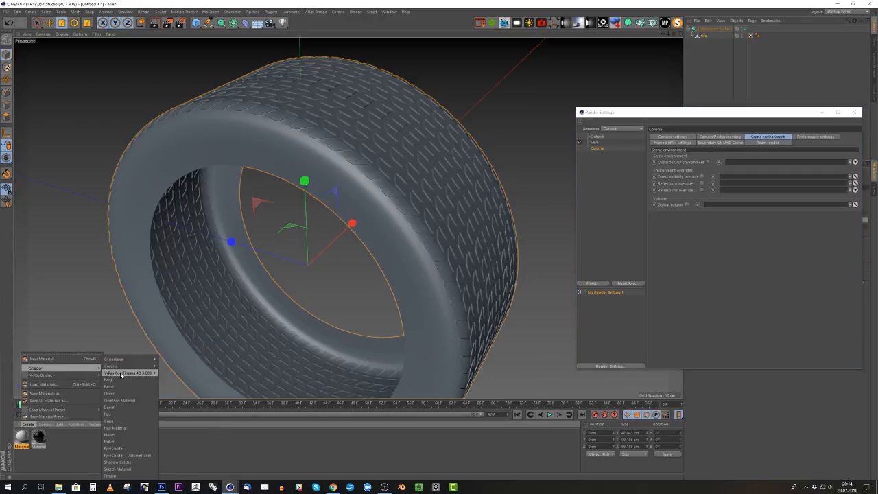
mouse_move(114, 366)
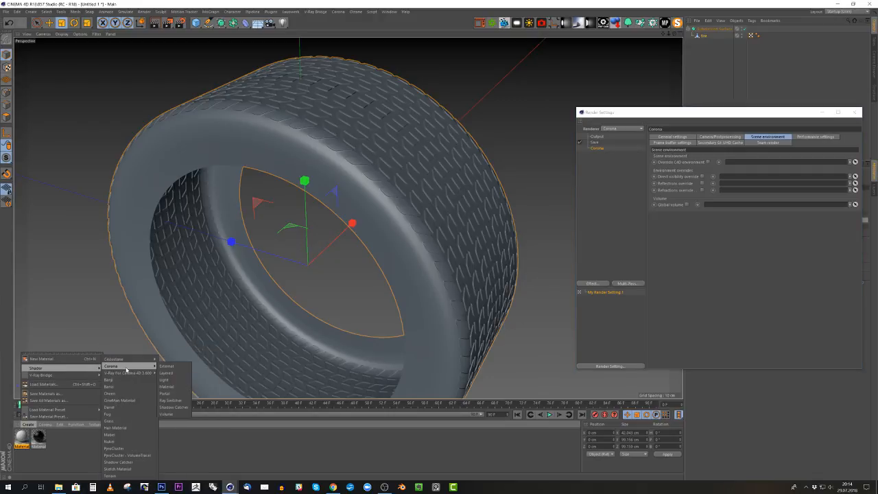
click(166, 393)
double_click(22, 437)
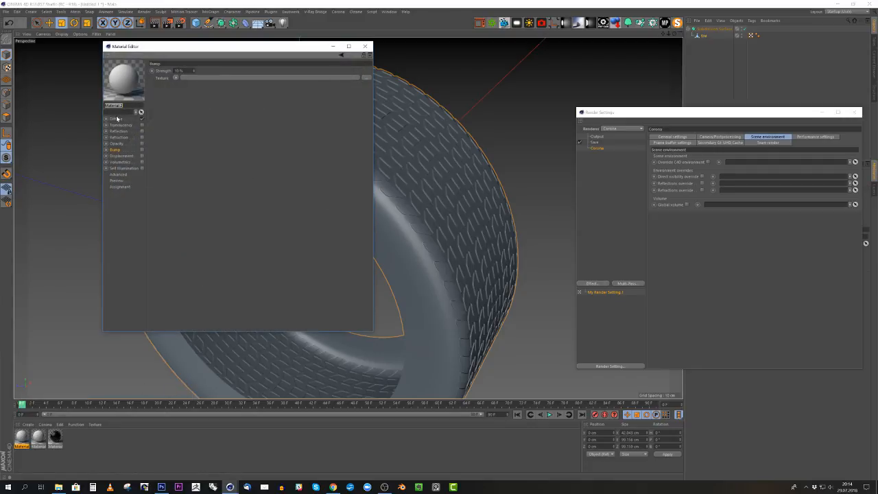
- Start loading an image as the material's diffuse texture and browse to the Desktop folder 127_abarth/127_abarth_black/tex
click(117, 119)
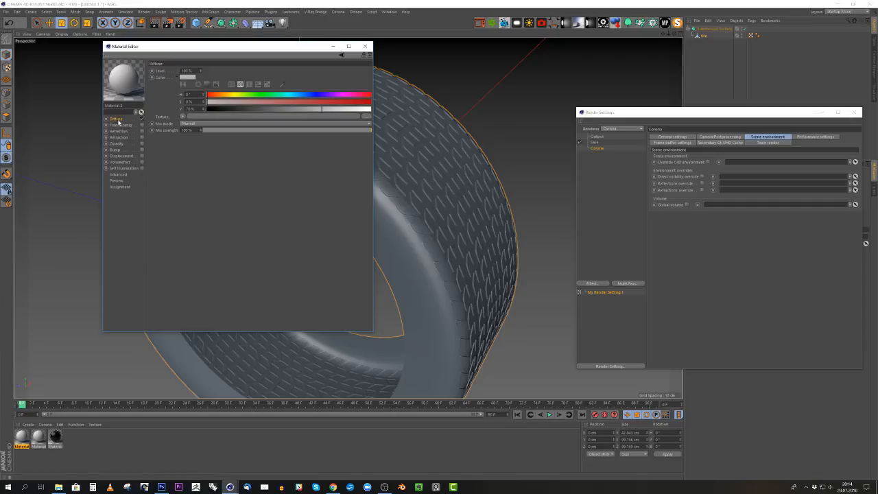
click(182, 117)
mouse_move(215, 258)
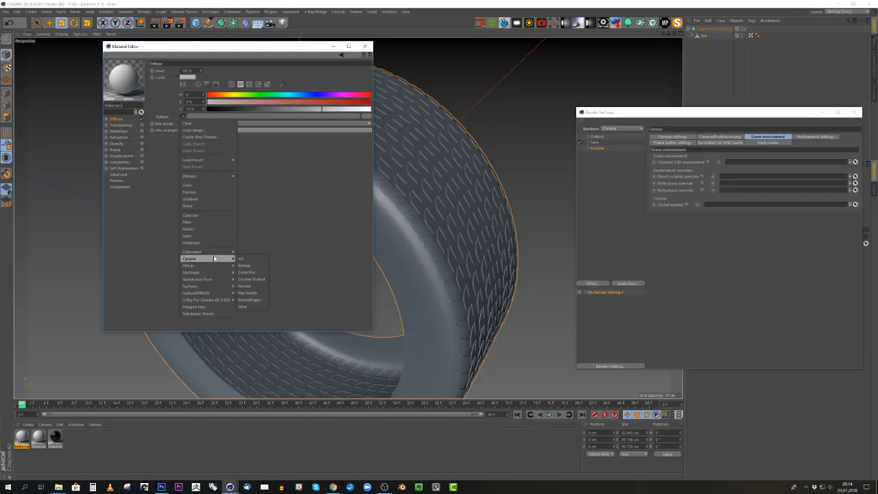
click(191, 131)
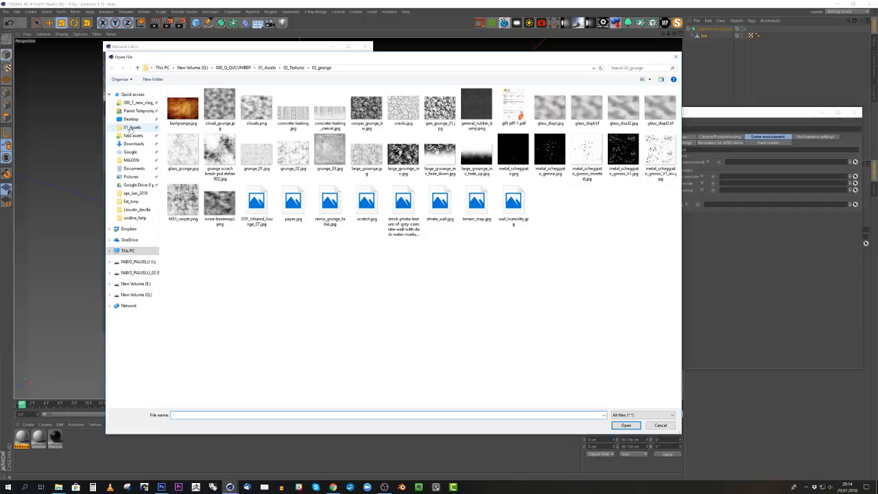
click(130, 120)
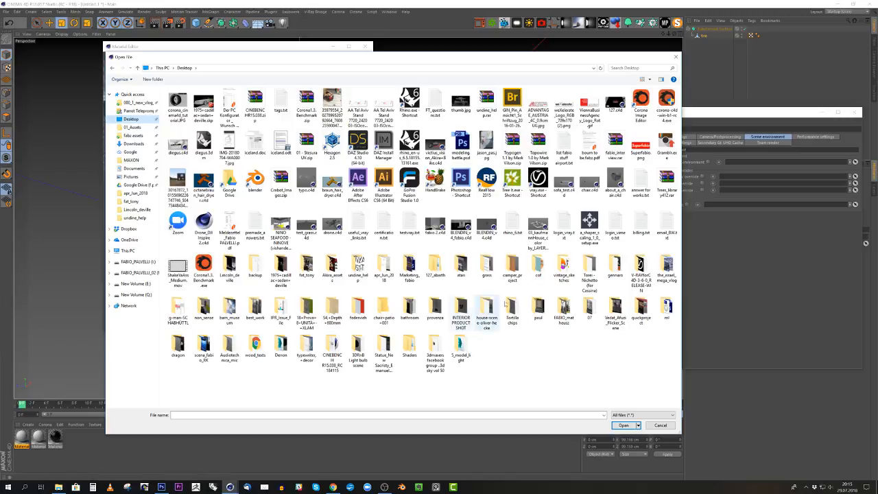
click(480, 271)
key(1)
key(2)
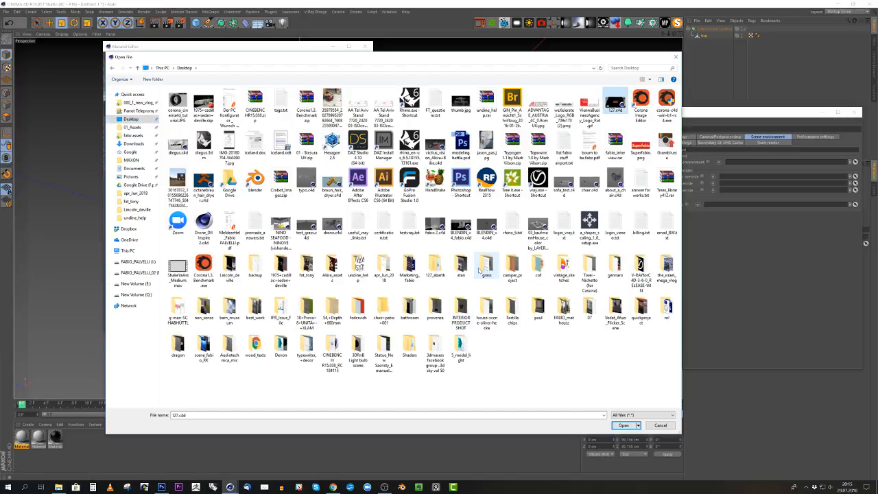
key(1)
key(2)
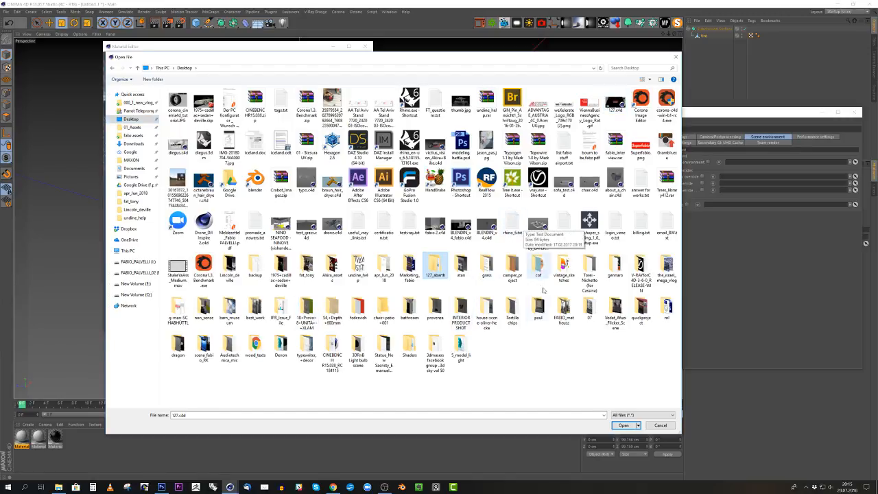
double_click(435, 269)
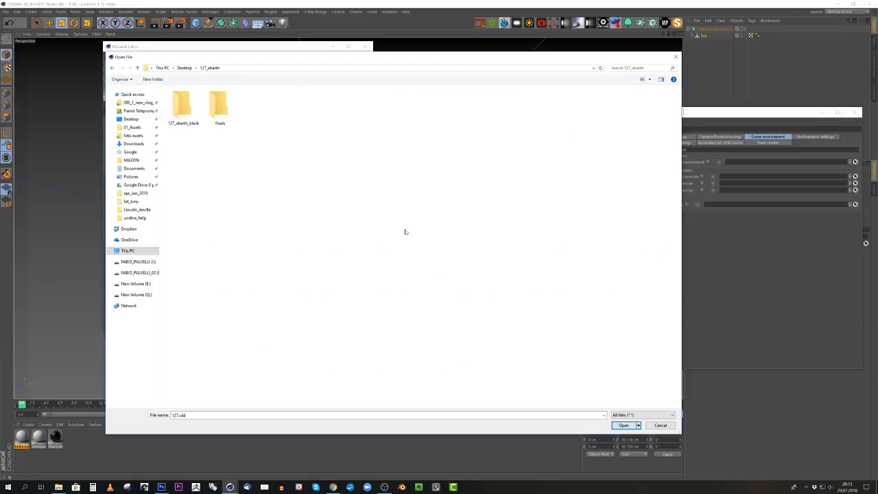
double_click(180, 104)
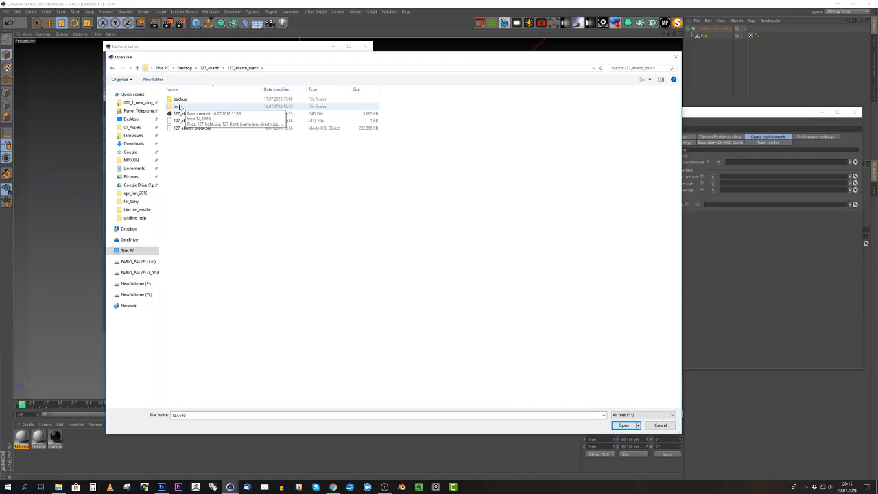
double_click(178, 108)
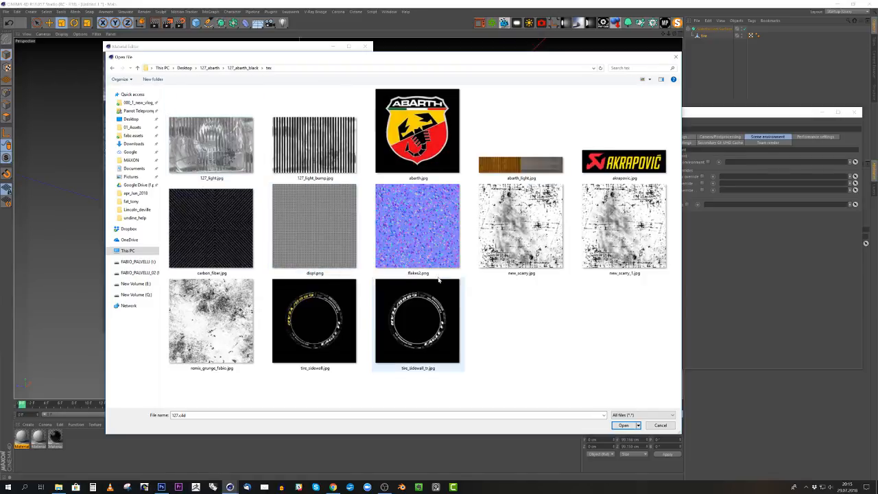
- Load tire_sidewall.jpg as the diffuse texture without copying it to the project location
click(314, 320)
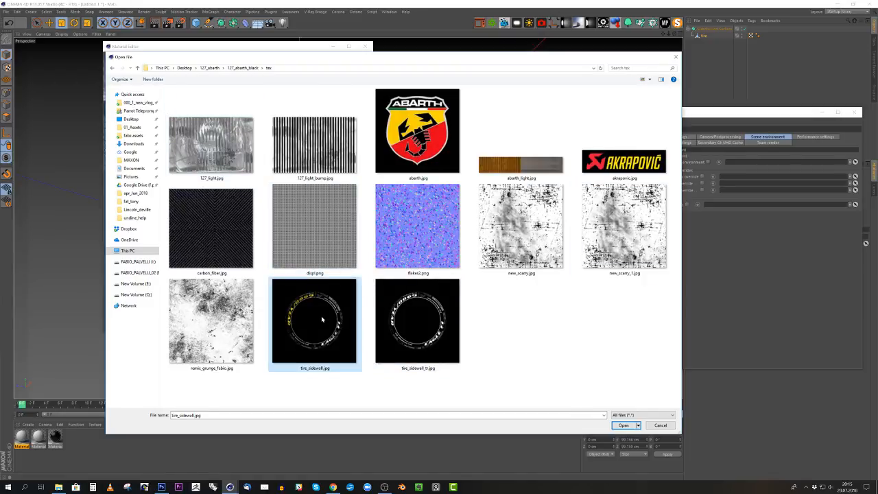
click(624, 425)
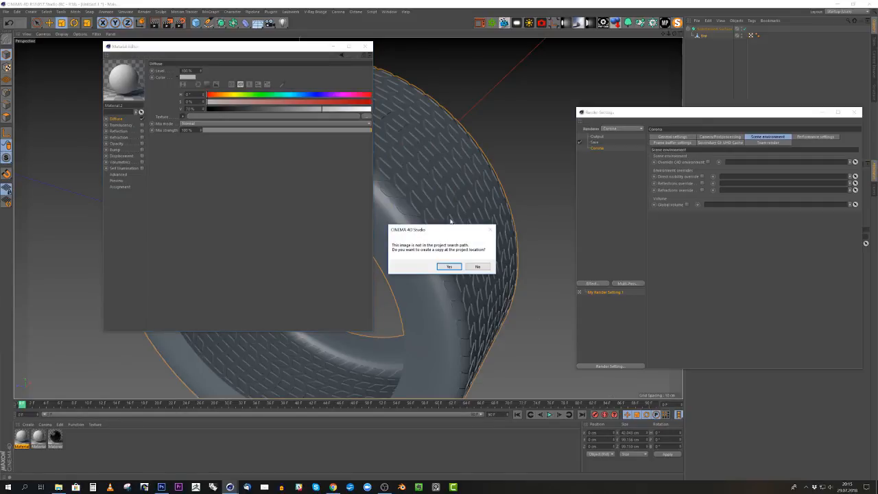
click(478, 266)
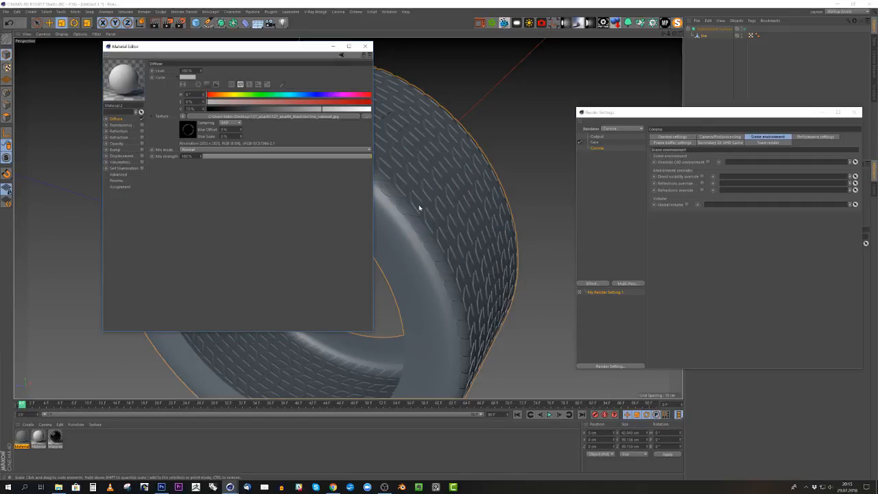
- Enable the material's reflection and reuse the diffuse sidewall image as the reflection texture
click(142, 131)
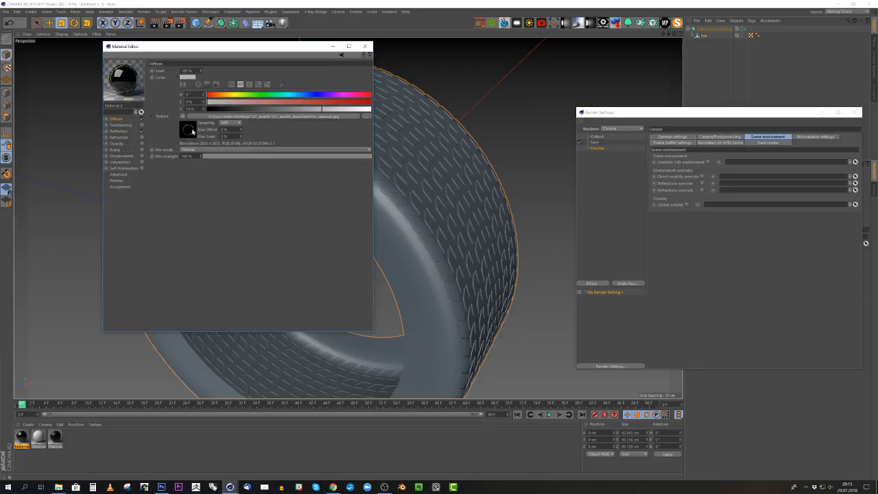
click(120, 131)
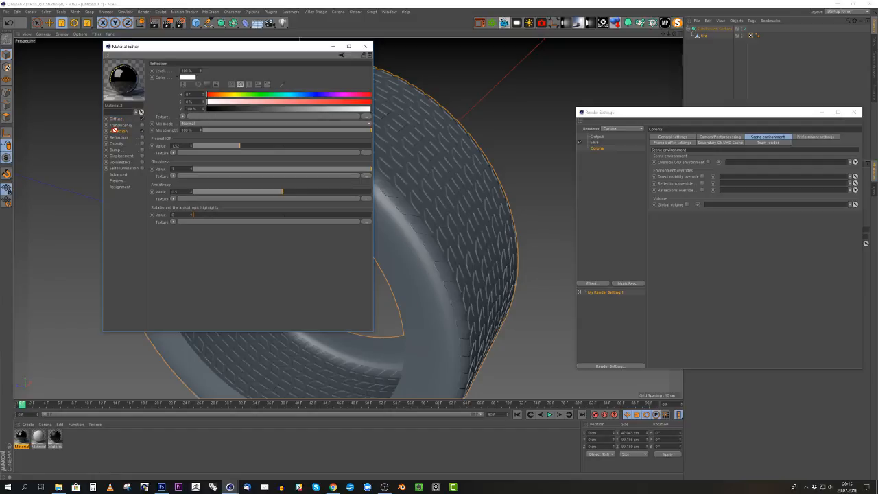
drag(176, 120, 184, 117)
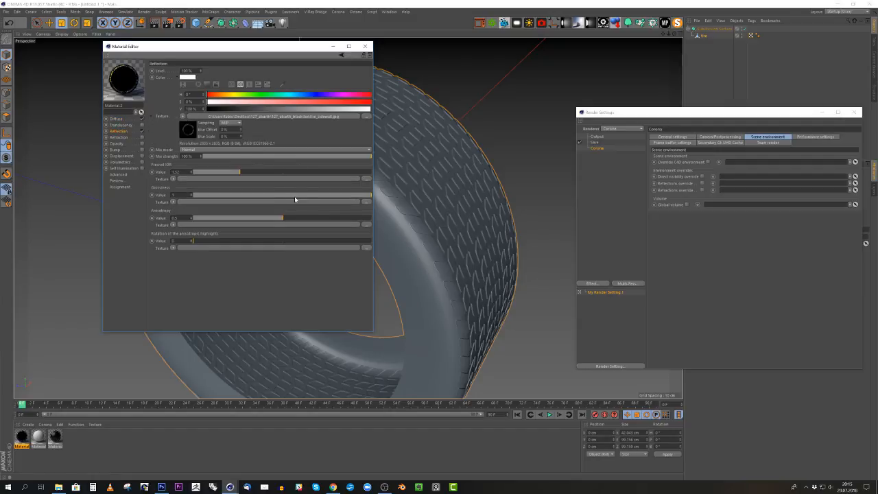
- Lower the reflection's mix strength to about 71% and glossiness to about 0.7, and enable the material's bump channel
drag(332, 197, 326, 196)
drag(336, 159, 323, 157)
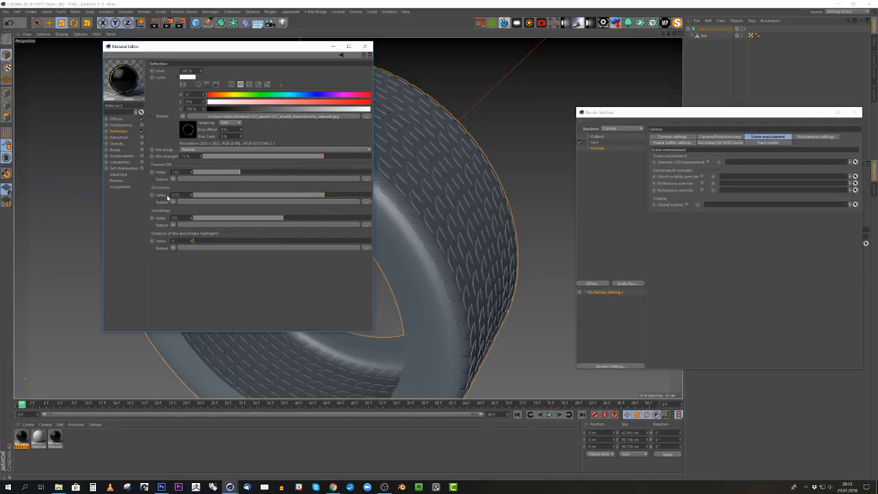
drag(323, 196, 322, 197)
click(142, 150)
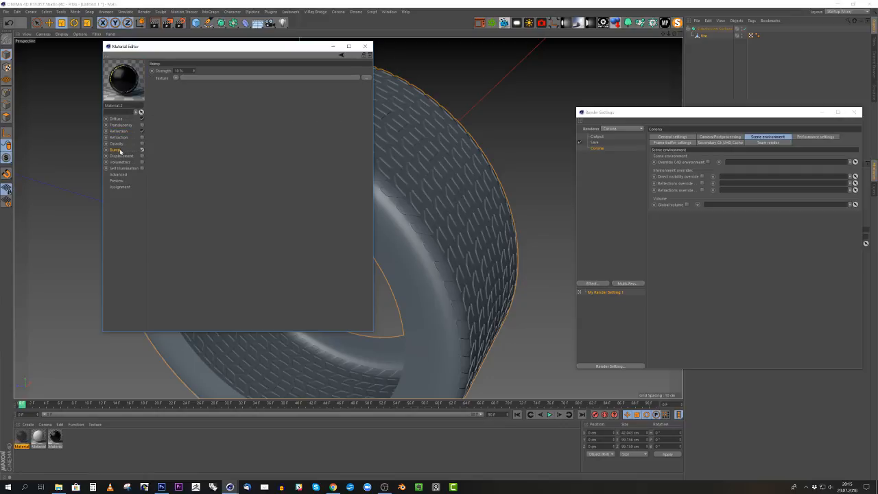
click(366, 47)
- Apply the new sidewall material to the tire object and put the render settings window away
scroll(331, 146, down, 8)
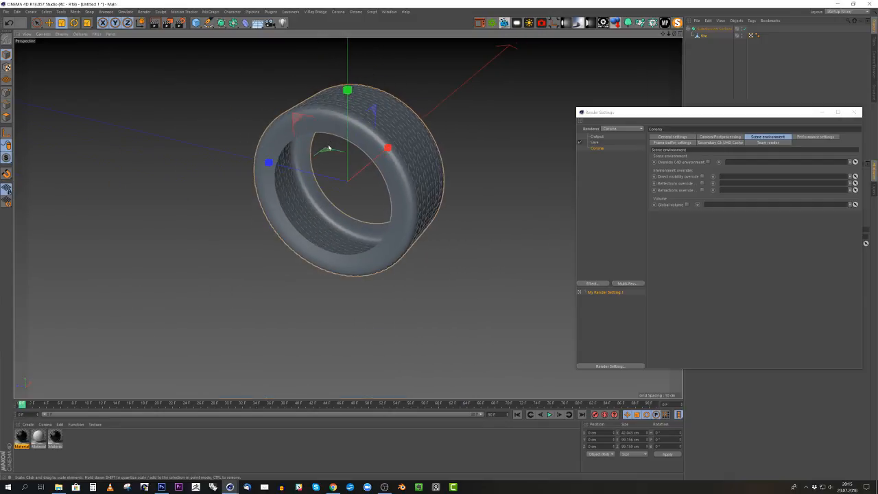
scroll(343, 144, up, 3)
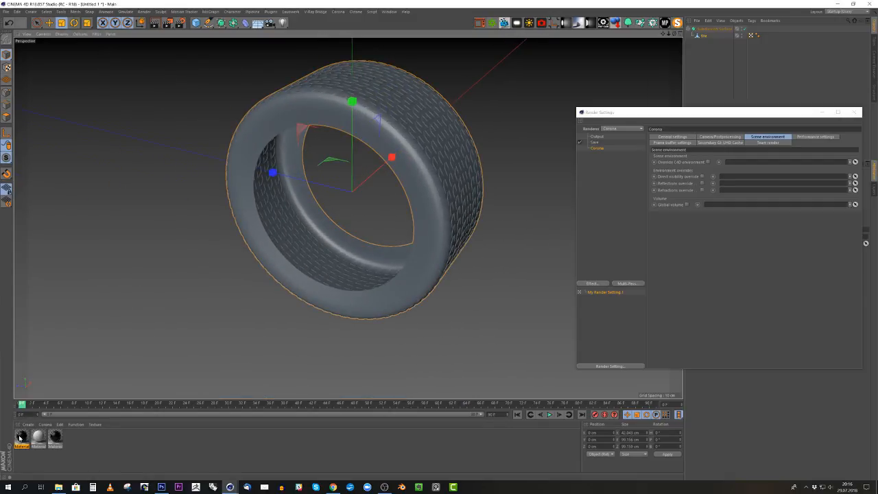
drag(21, 438, 425, 131)
click(827, 114)
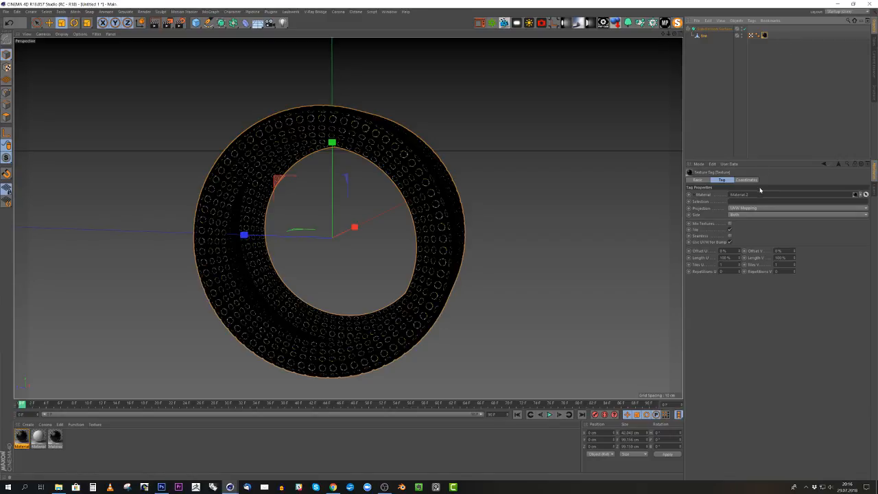
- Set the tire's texture projection to Flat and rotate the projection to a heading of -90° so it faces the sidewall
click(761, 209)
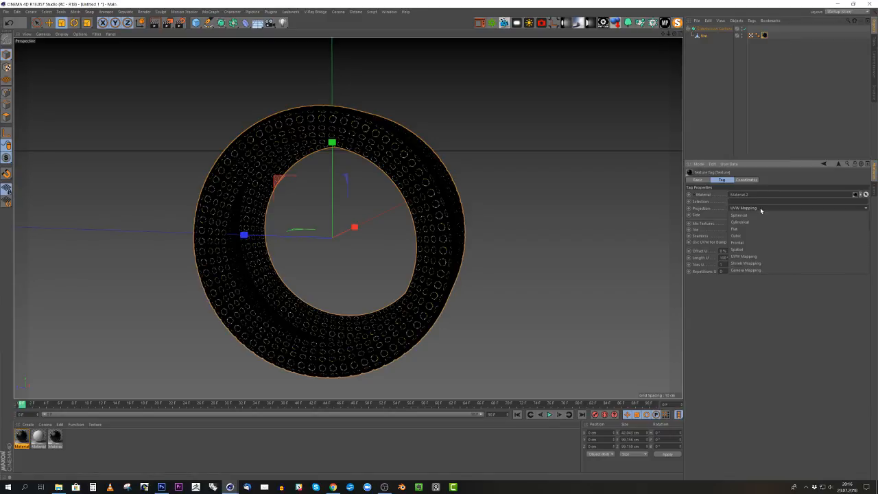
click(733, 230)
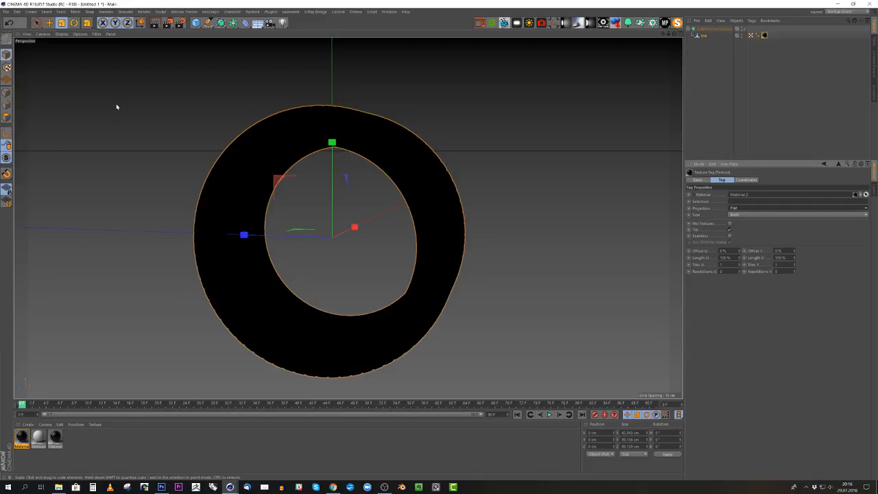
click(7, 67)
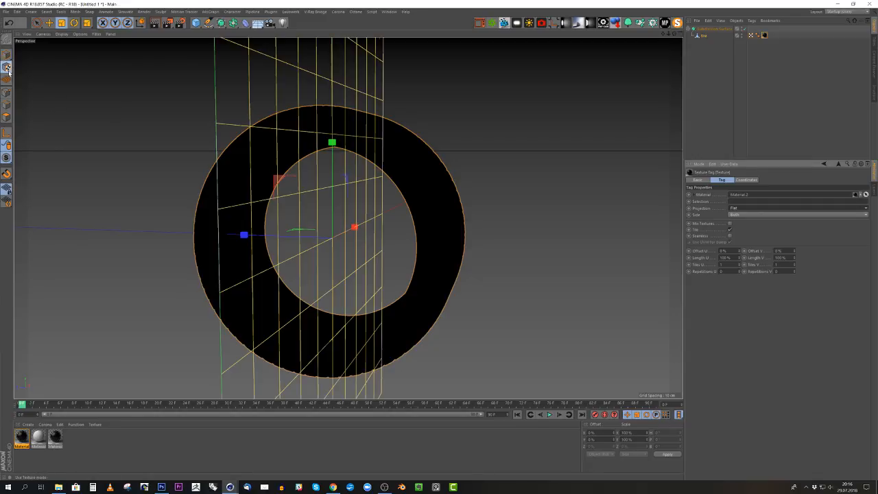
click(7, 133)
key(r)
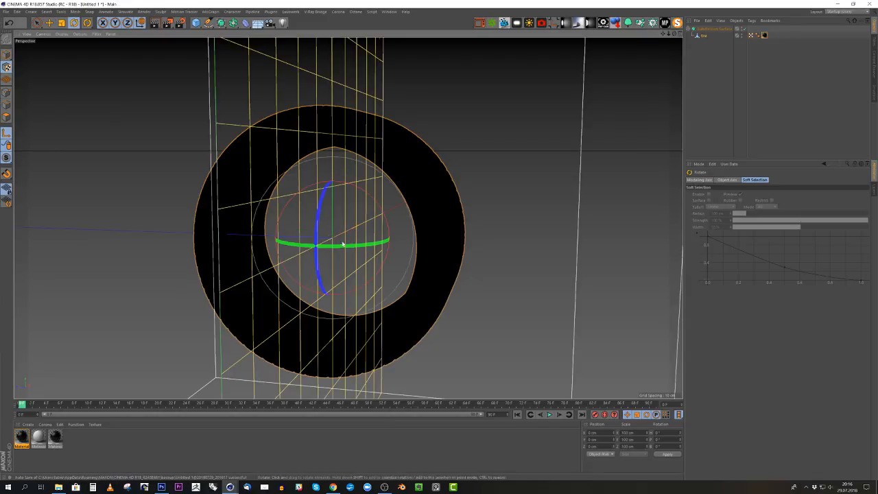
mouse_move(275, 242)
mouse_down()
mouse_move(201, 239)
mouse_move(286, 253)
mouse_move(272, 255)
mouse_up()
scroll(384, 206, down, 5)
alt+drag(341, 222, 385, 214)
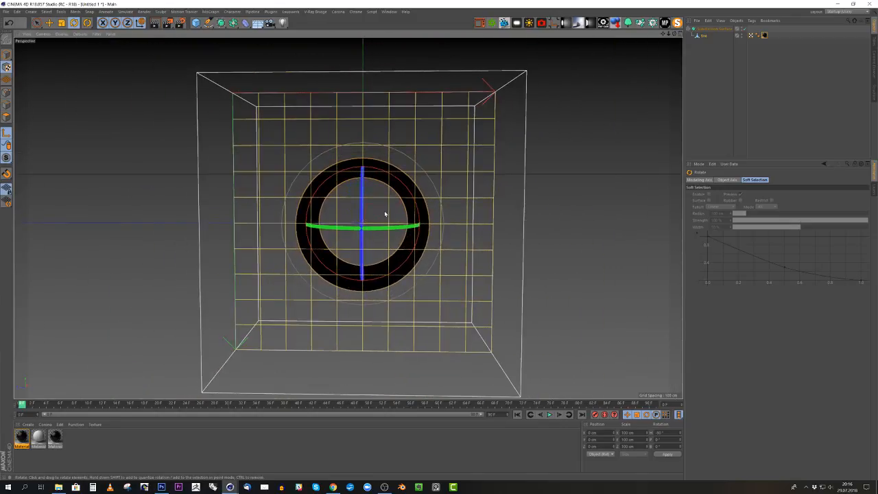
- Fit the flat texture projection to the tire object
right_click(765, 36)
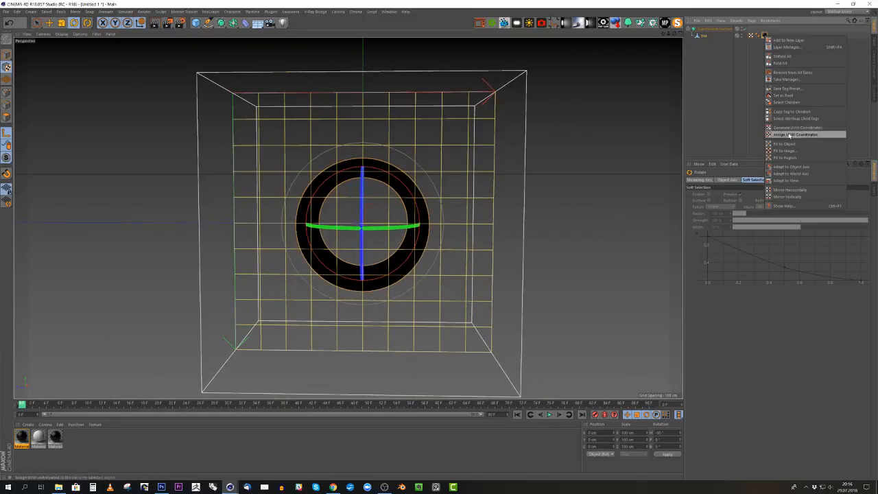
click(784, 143)
scroll(393, 204, up, 5)
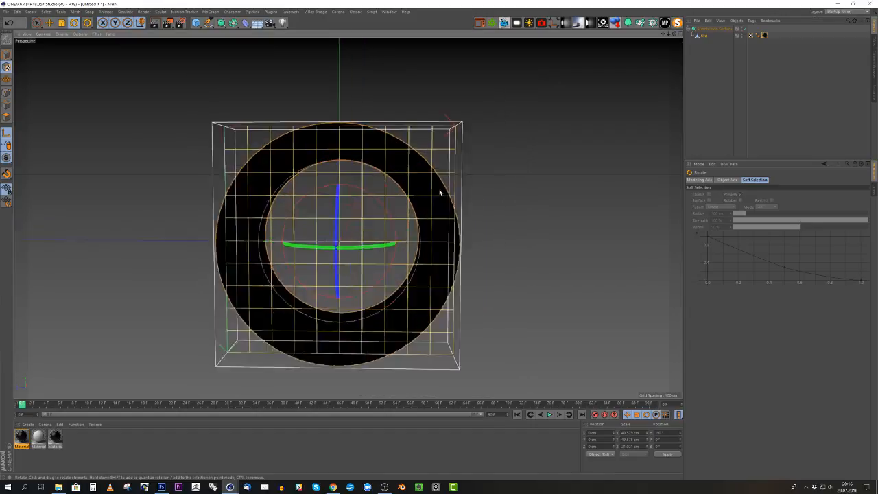
- Scale the flat texture projection up to about 61.8 cm in X and Y, keeping its Z scale
scroll(453, 189, down, 3)
key(t)
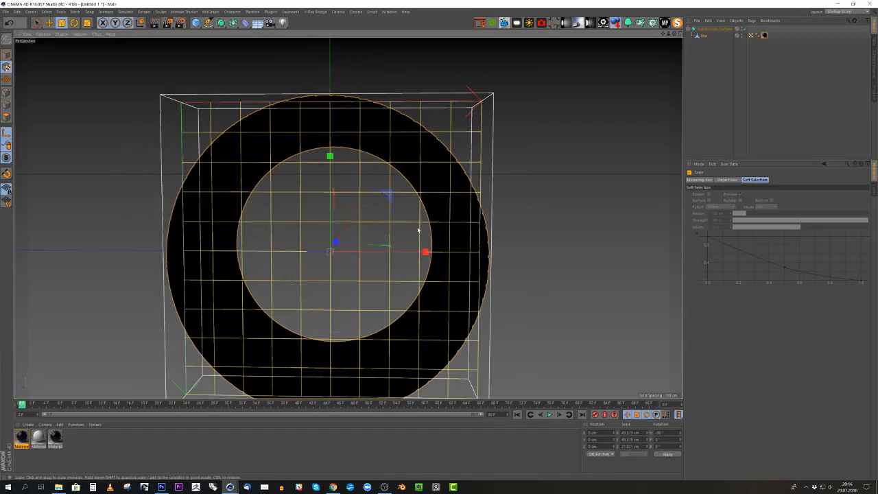
drag(392, 199, 424, 192)
alt+drag(361, 195, 137, 346)
- Set the sidewall material's viewport preview size to 2048x2048 and close its editor
double_click(22, 436)
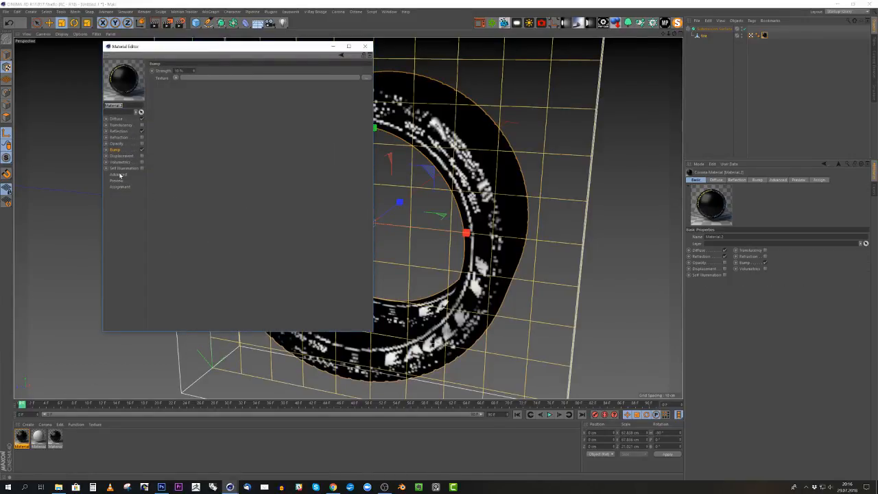
click(117, 180)
click(237, 69)
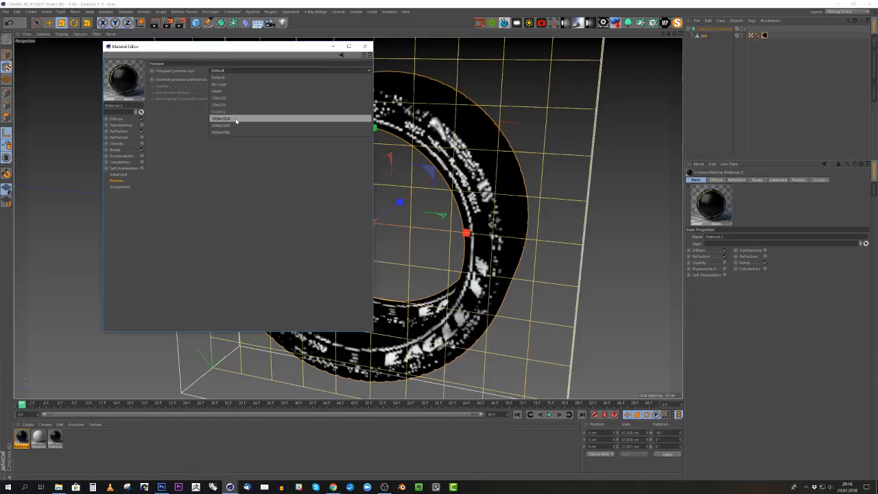
click(235, 125)
click(365, 46)
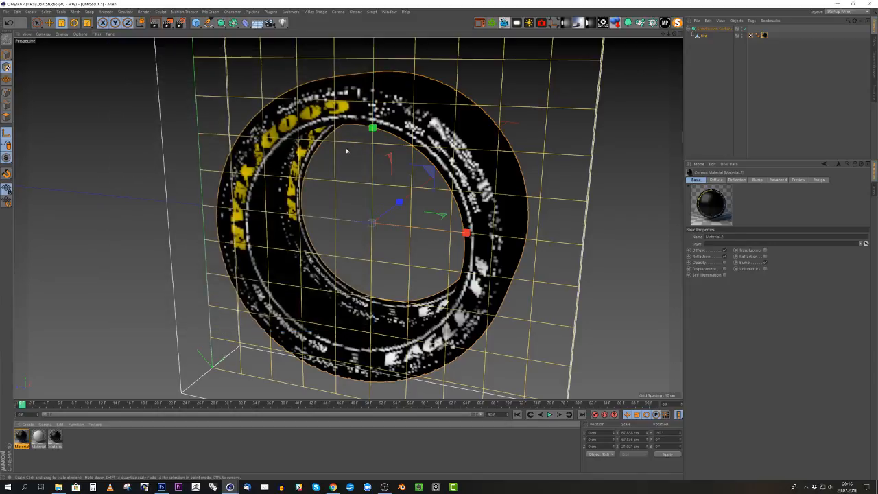
- Turn off axis editing and return from texture mode to model mode
alt+drag(396, 156, 347, 114)
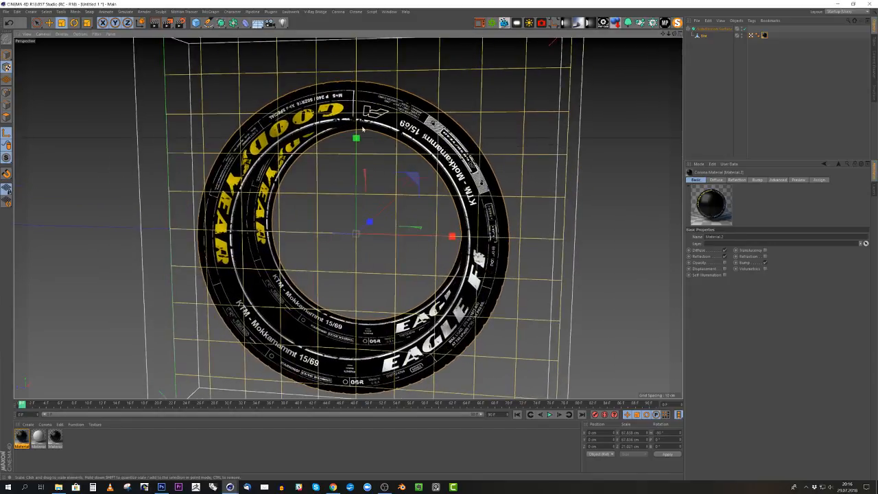
alt+right_drag(346, 114, 439, 113)
alt+drag(351, 127, 326, 189)
scroll(309, 158, down, 5)
scroll(327, 188, up, 3)
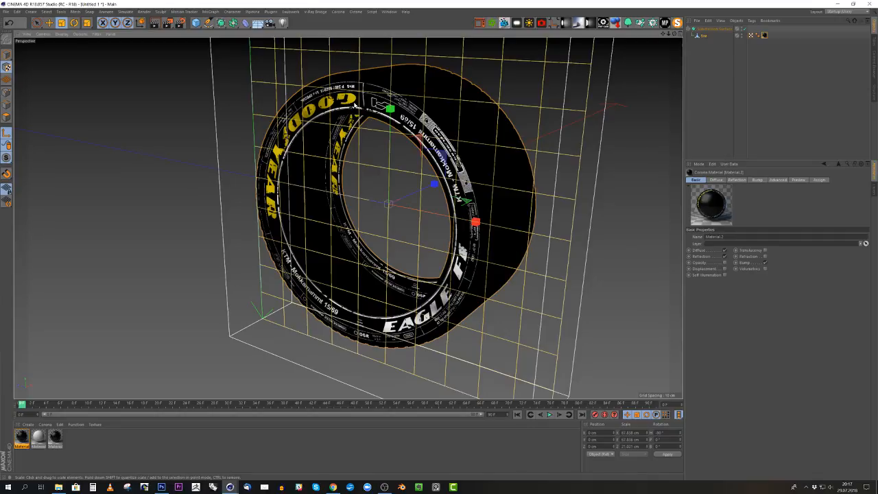
alt+drag(354, 102, 366, 96)
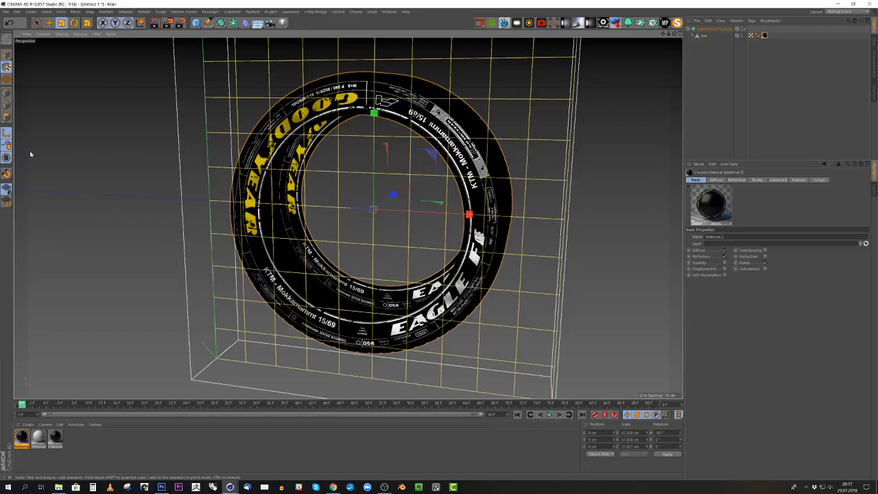
click(5, 132)
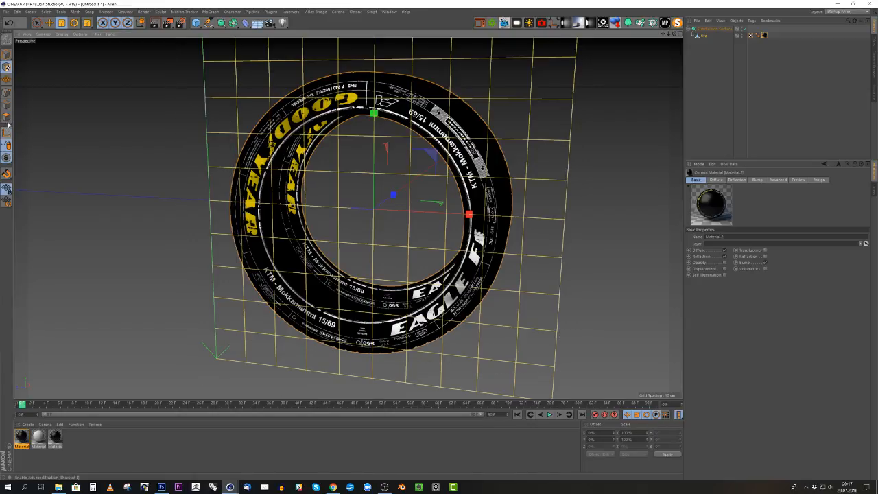
click(6, 55)
alt+drag(488, 111, 392, 143)
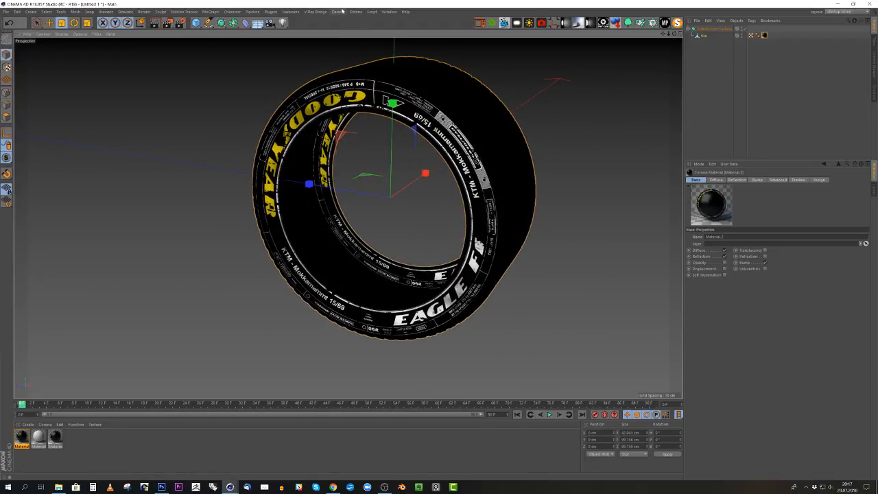
- Add a Corona Light and rotate it to a heading of -90° so it is parallel to the tire's sidewall
click(337, 12)
click(350, 35)
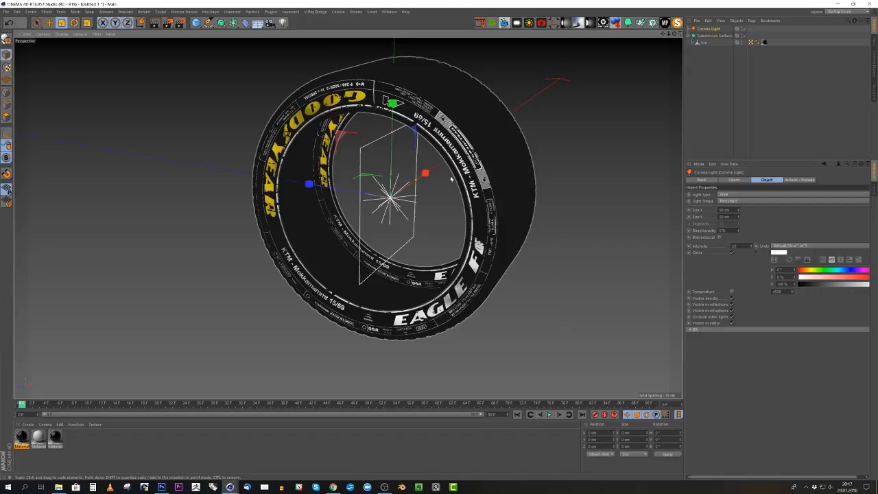
key(r)
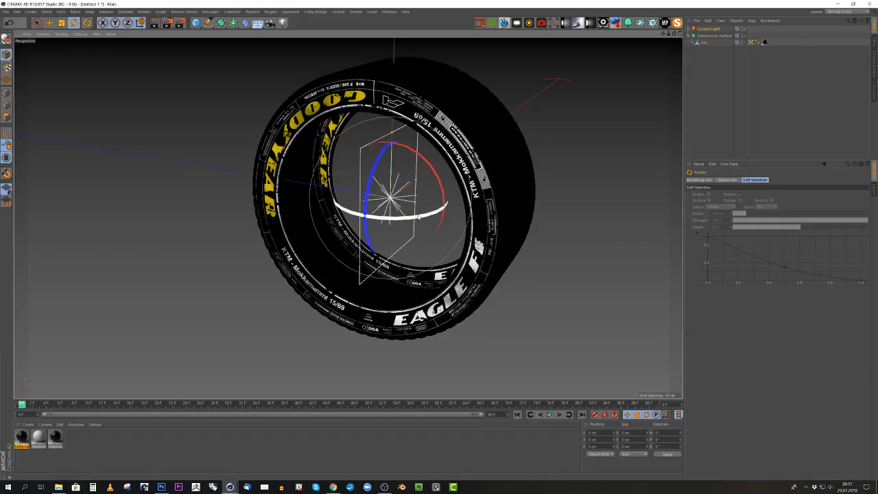
drag(419, 217, 303, 215)
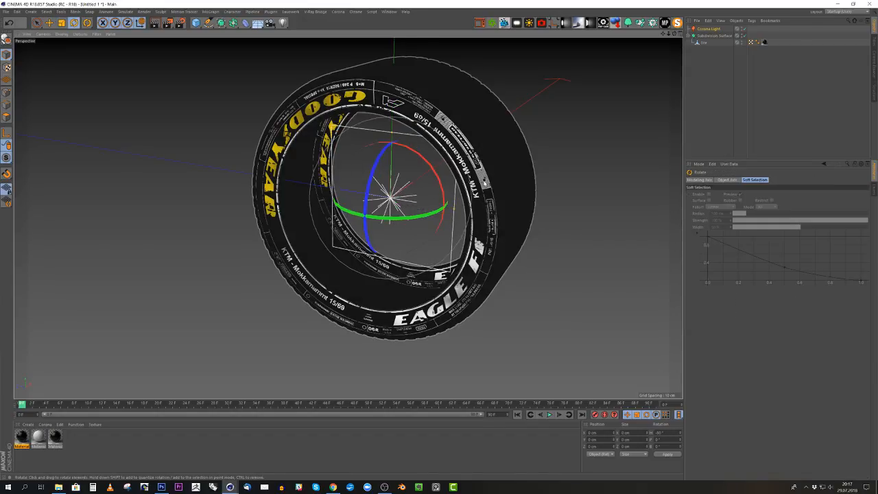
- Using the top view, move the Corona Light along X about 56 cm out in front of the lettered sidewall
middle_click(485, 182)
middle_click(491, 141)
scroll(468, 188, down, 10)
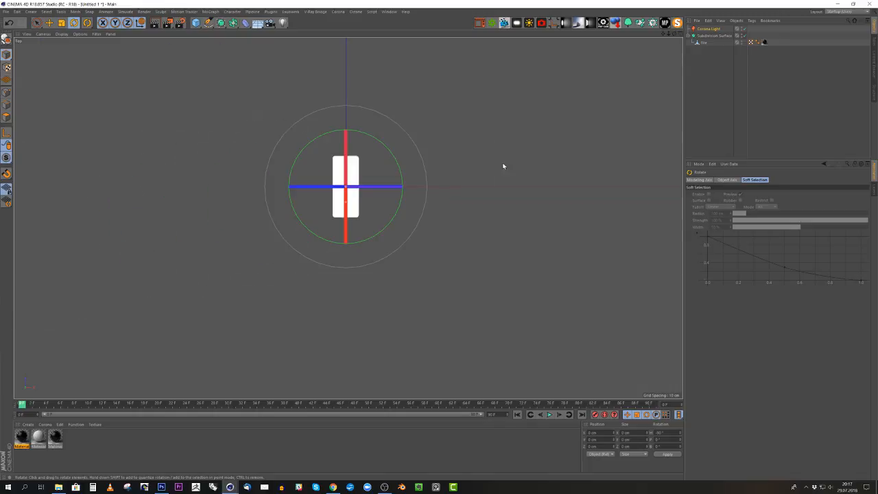
key(e)
scroll(366, 179, up, 3)
drag(398, 192, 339, 195)
middle_click(337, 226)
middle_click(228, 188)
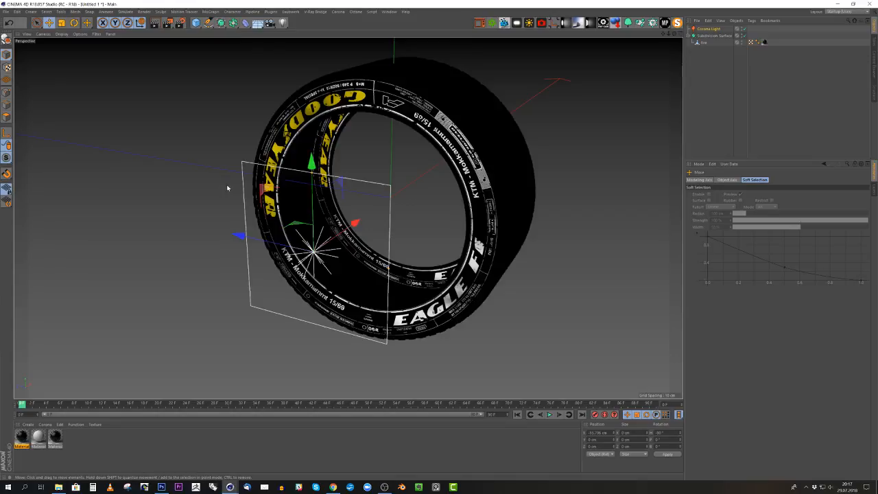
- Scale the Corona Light up to about 106 cm in both directions and move it farther out to about -193 cm in X
key(t)
drag(472, 337, 542, 336)
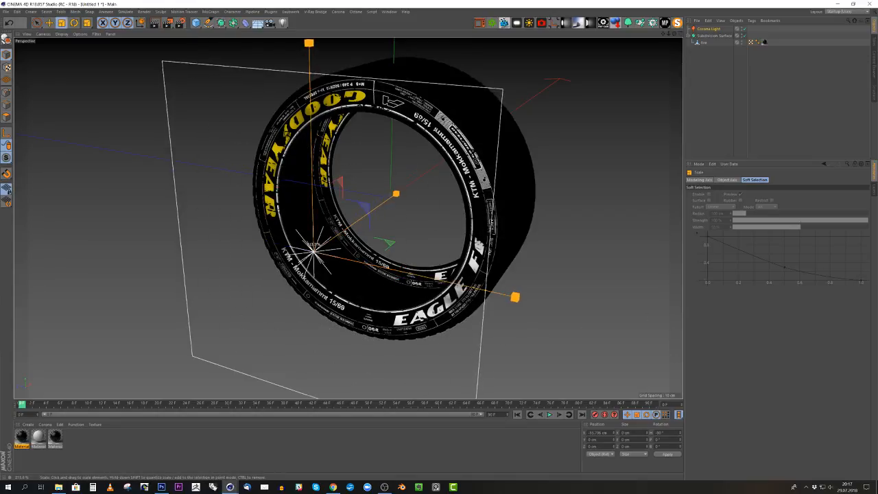
middle_click(453, 273)
middle_click(521, 138)
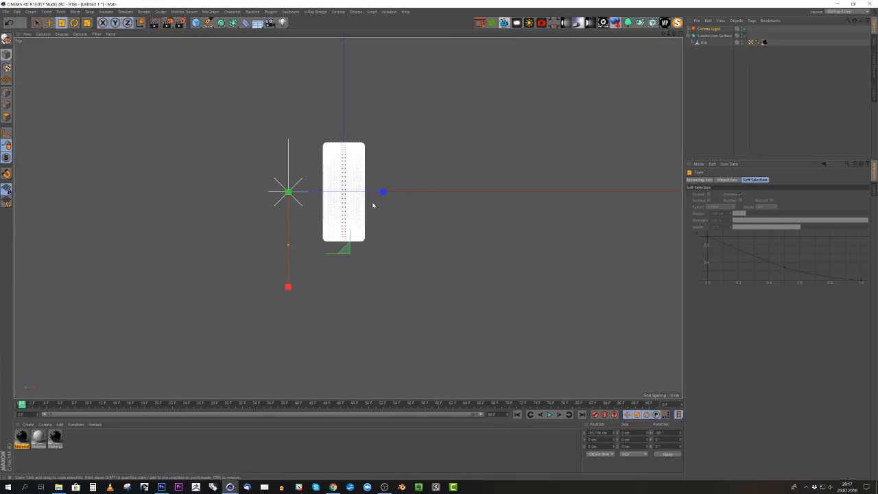
key(e)
drag(378, 190, 242, 193)
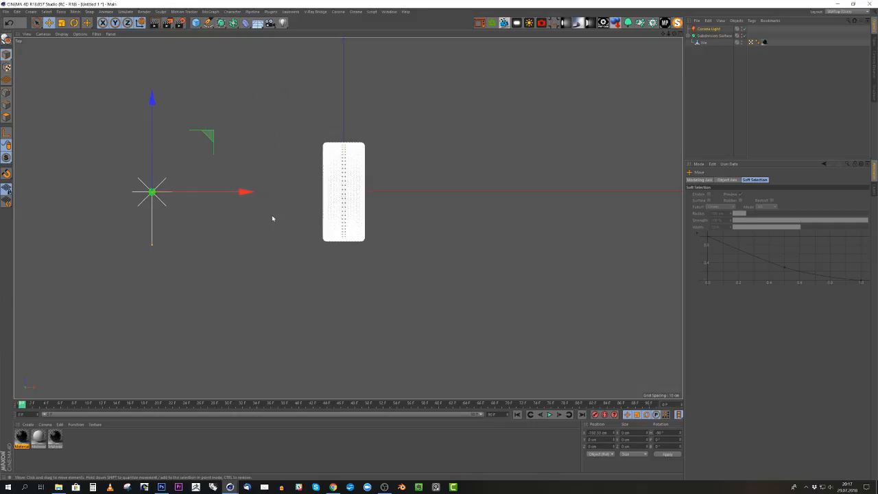
middle_click(272, 218)
middle_click(251, 169)
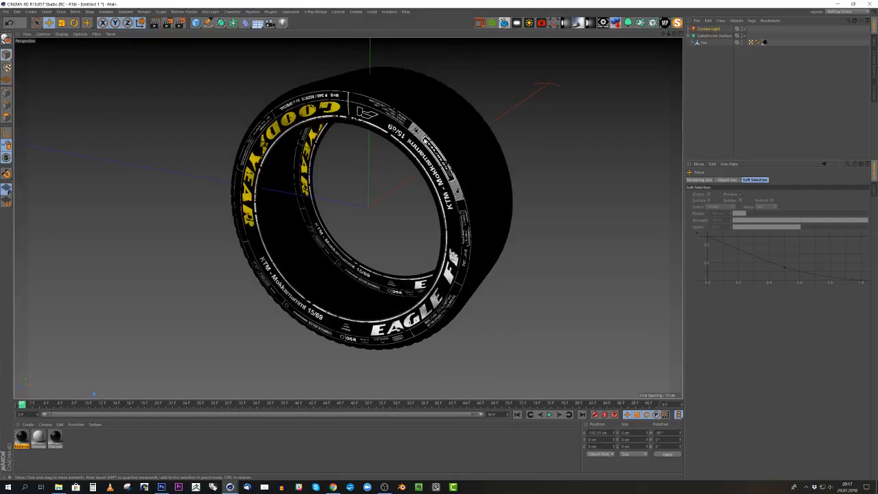
- Frame the tire closely in the perspective view and add a Corona Camera from that view
scroll(424, 142, up, 1)
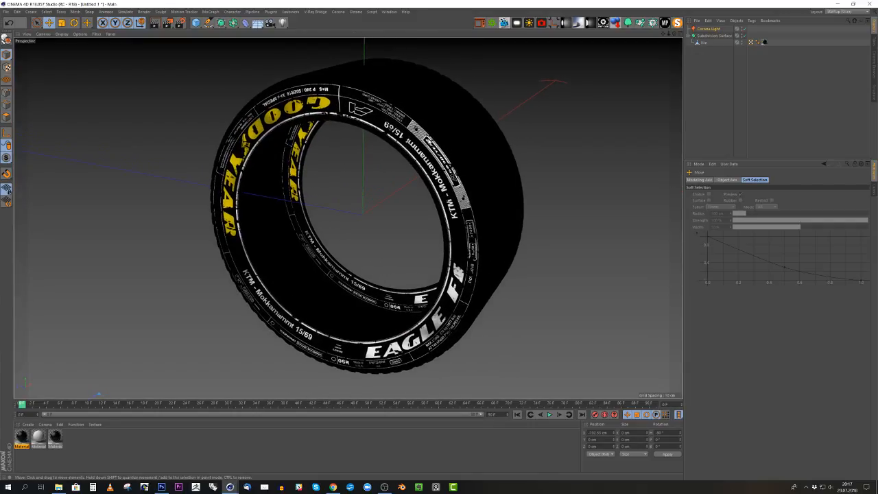
click(338, 11)
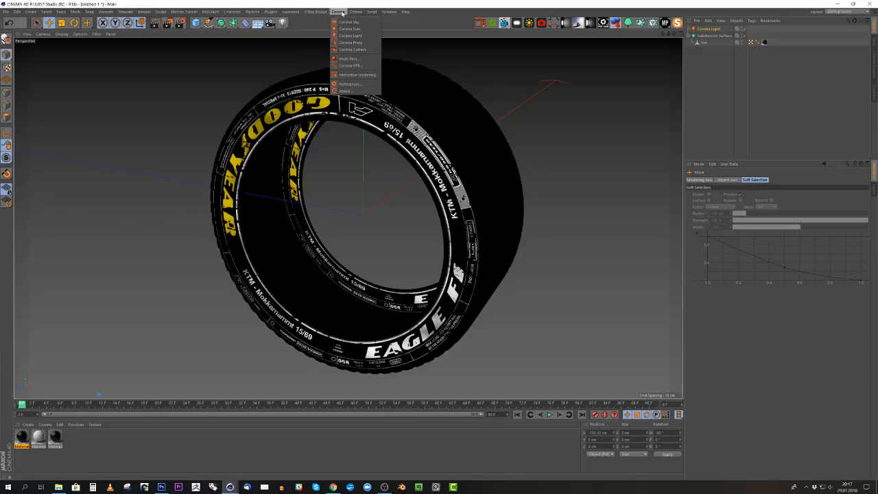
click(357, 50)
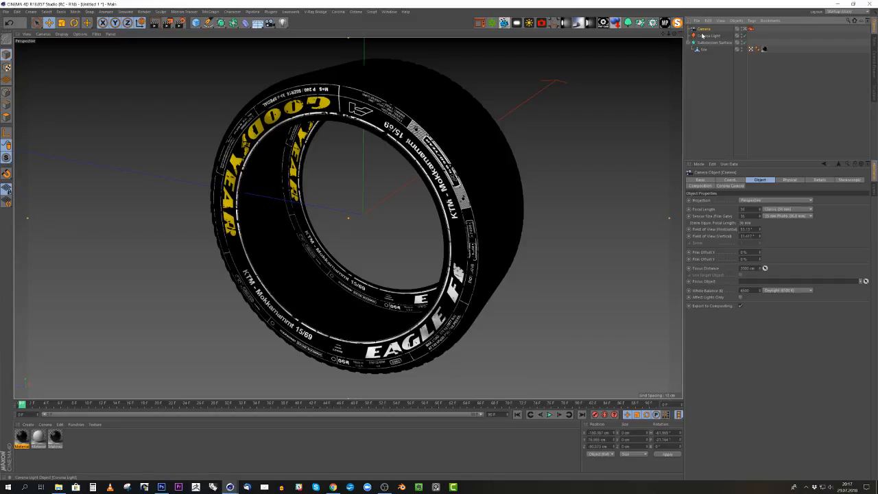
- Make the Corona Light not directly visible and render the perspective view
click(706, 36)
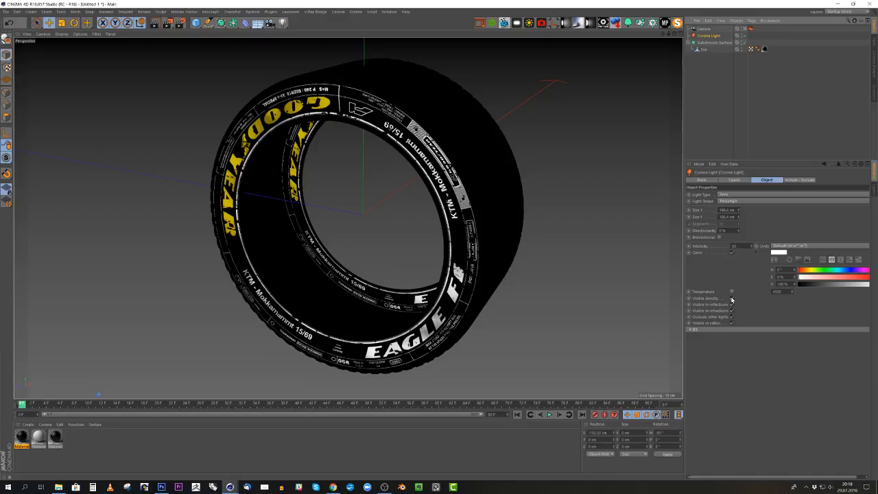
click(732, 298)
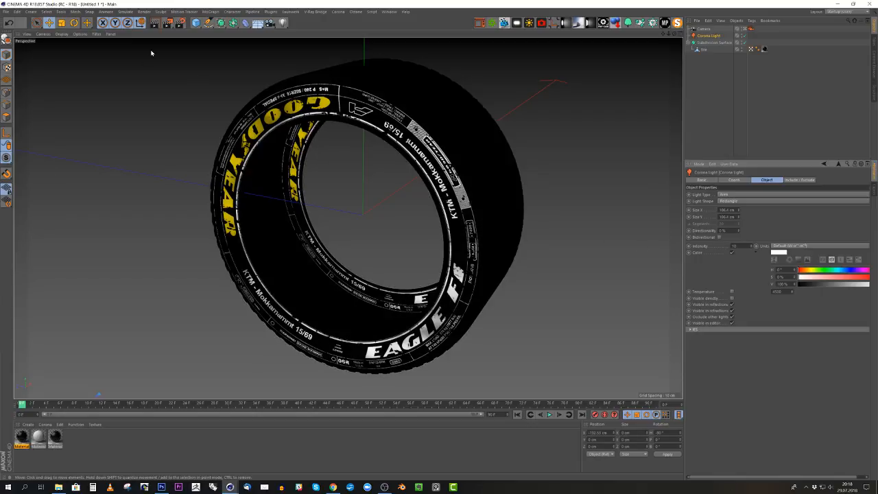
click(155, 23)
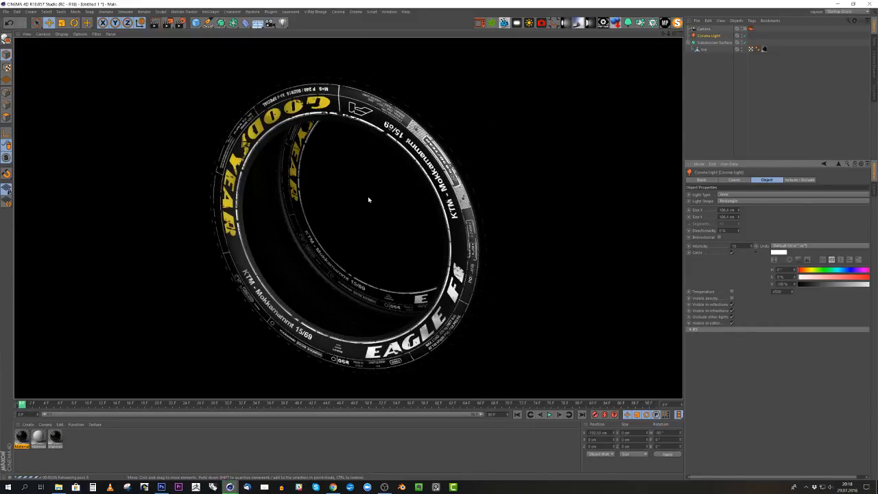
- Open the Corona scene environment render settings and create a new Corona material
click(180, 22)
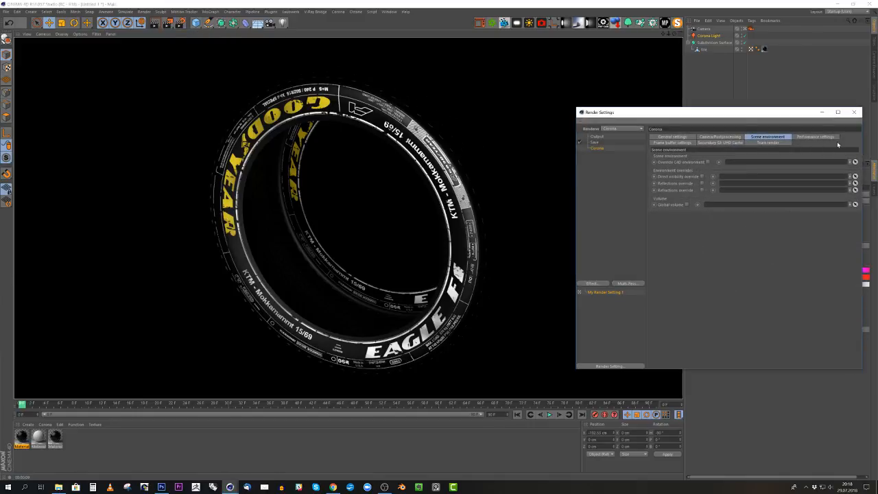
drag(776, 118, 406, 99)
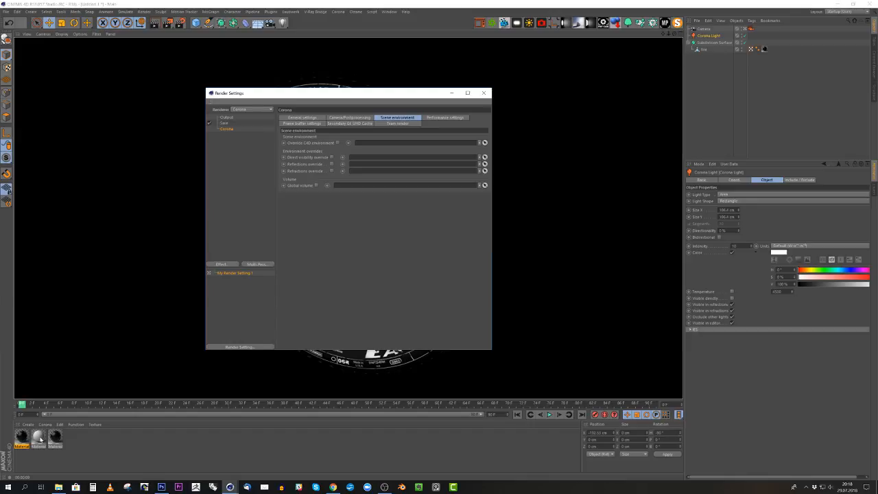
click(44, 424)
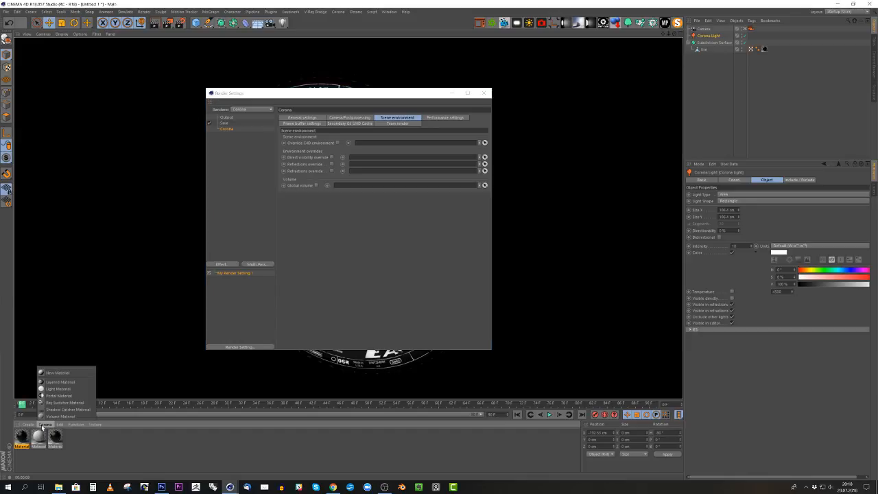
click(55, 389)
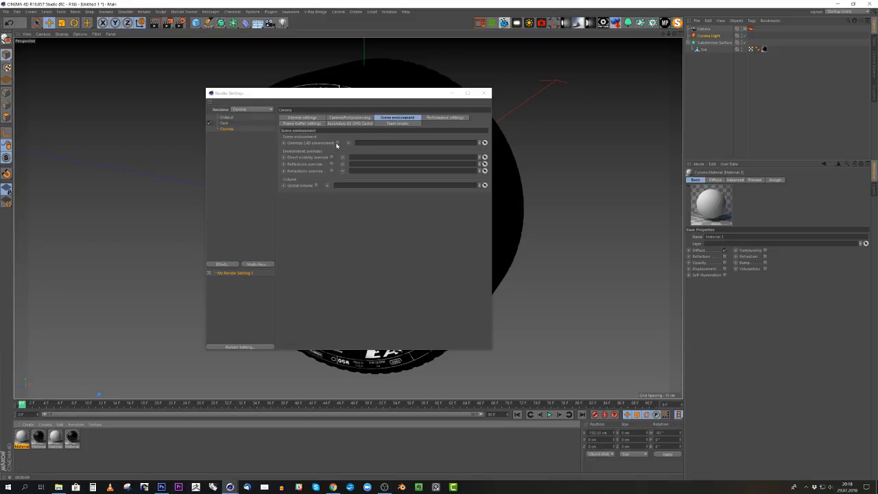
- Override the C4D environment with the new light-grey Corona material and close the render settings
click(337, 143)
click(22, 436)
drag(23, 436, 367, 143)
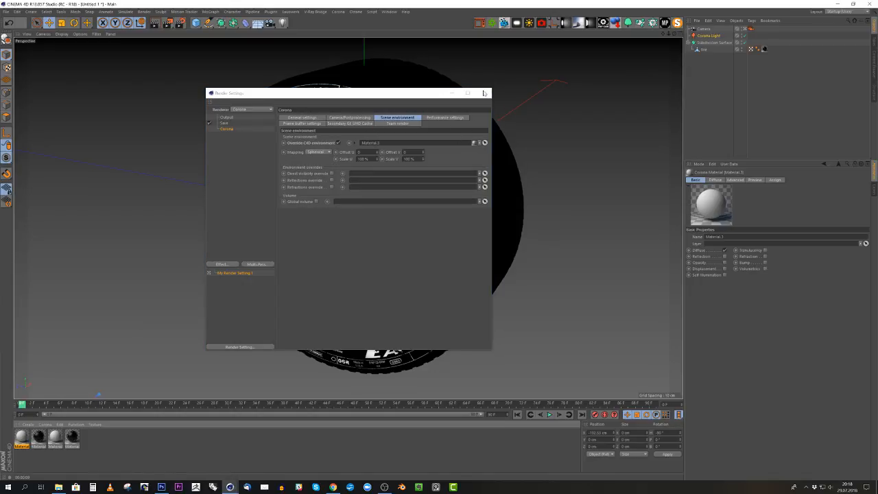
click(484, 93)
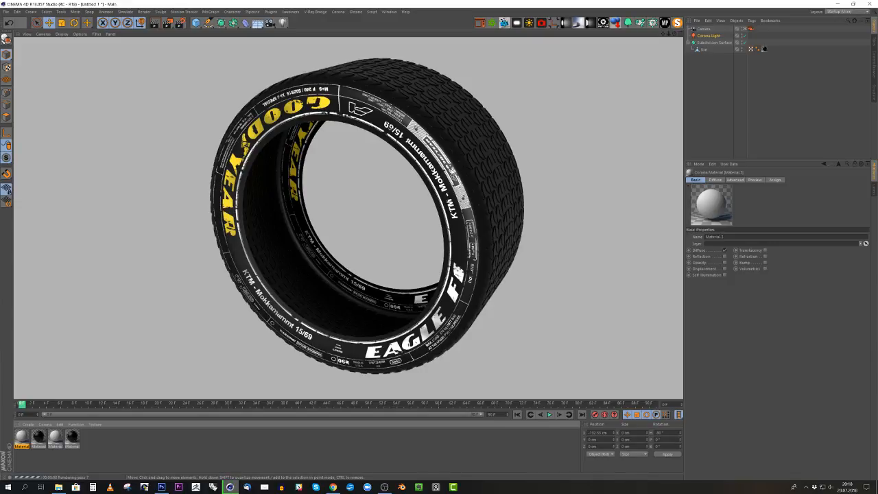
- Render the tire in the viewport from two different angles to check its sidewall lettering and tread
alt+drag(478, 198, 439, 182)
alt+middle_drag(439, 181, 413, 187)
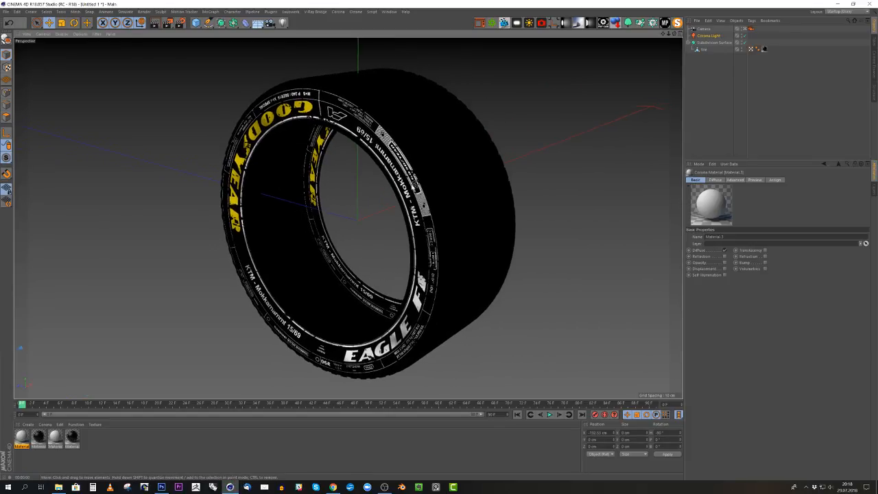
alt+drag(413, 187, 401, 185)
click(153, 22)
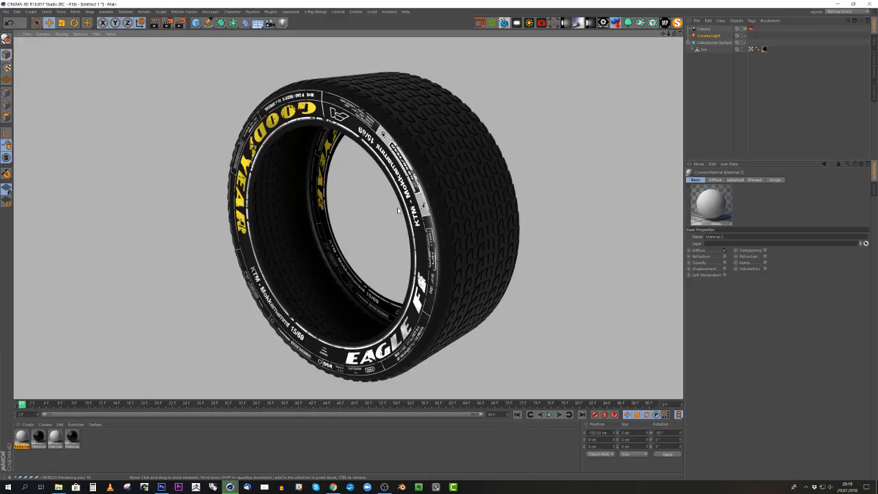
alt+drag(402, 209, 412, 204)
alt+right_drag(412, 203, 423, 199)
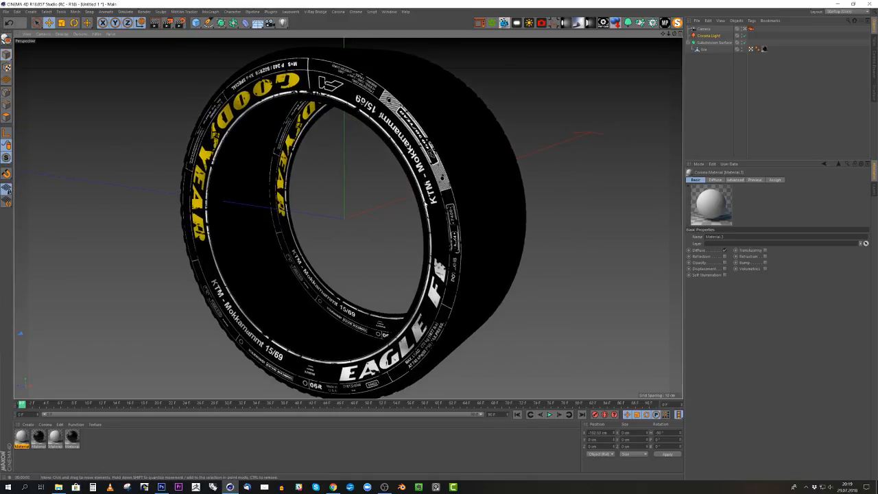
alt+drag(423, 198, 427, 197)
click(155, 22)
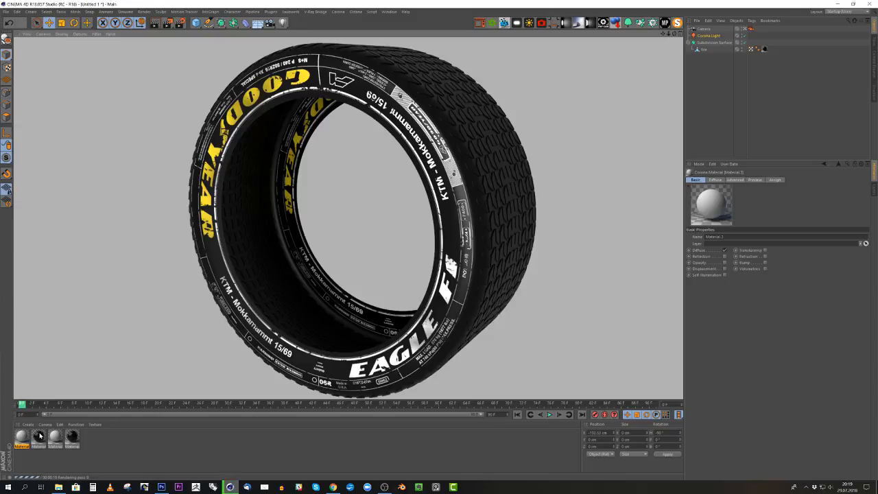
- Load remix_grunge_fabio.jpg as the bump texture of the black tire sidewall material, without copying the image to the project location
double_click(39, 435)
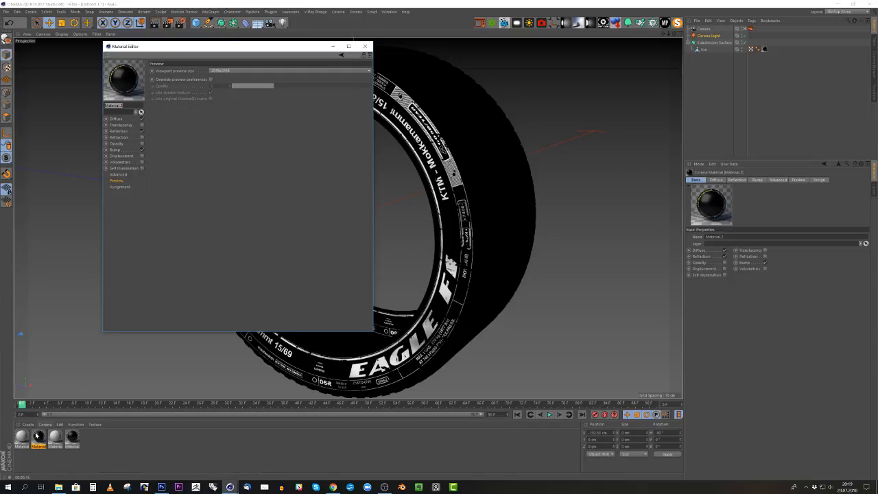
click(74, 437)
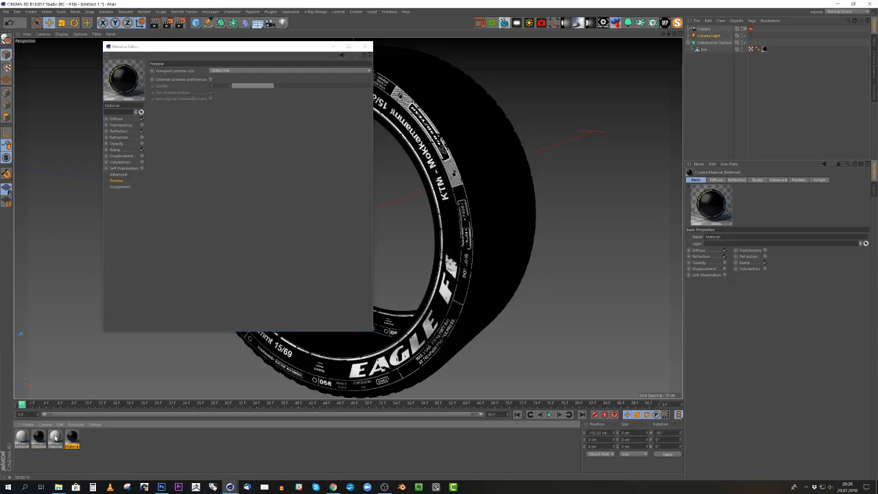
click(39, 438)
click(118, 149)
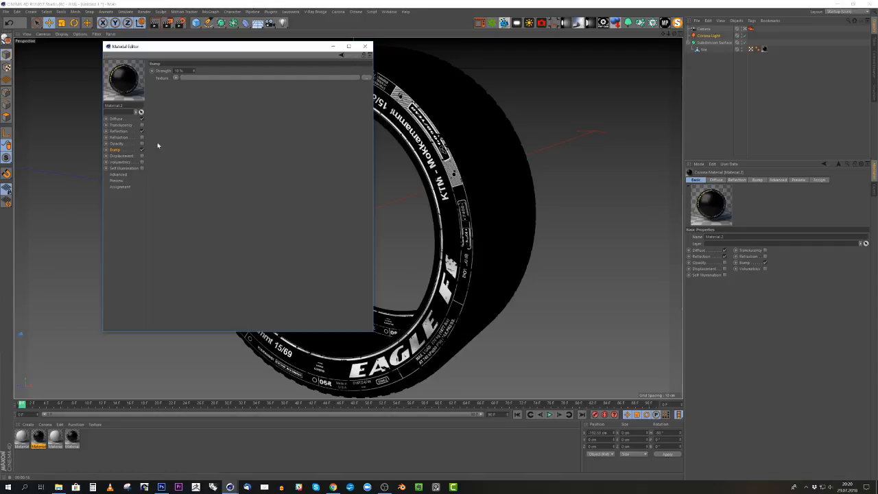
click(175, 79)
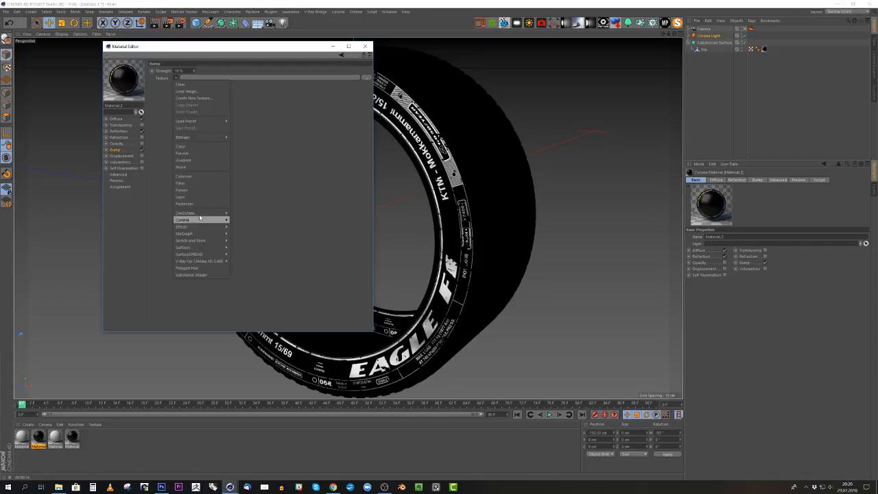
click(188, 91)
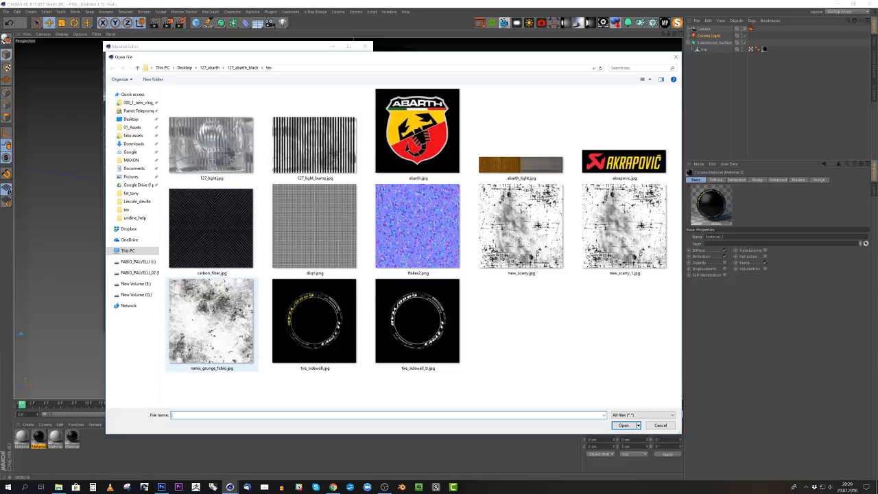
click(218, 305)
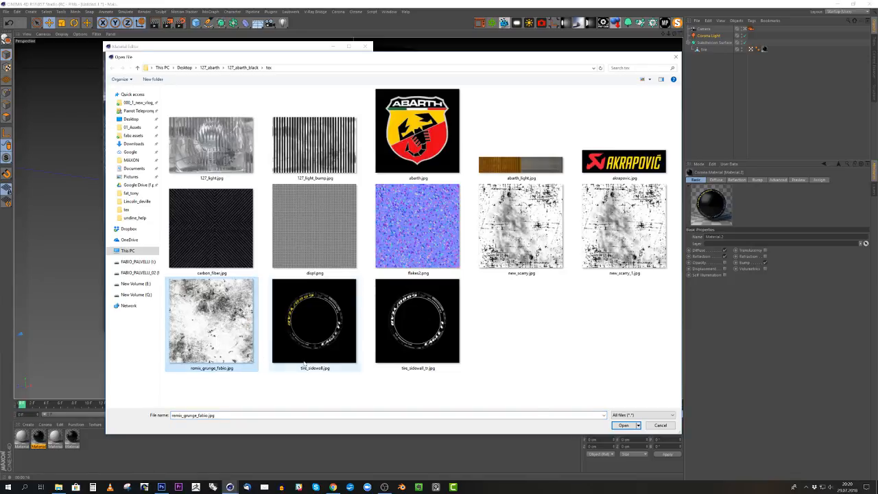
click(623, 425)
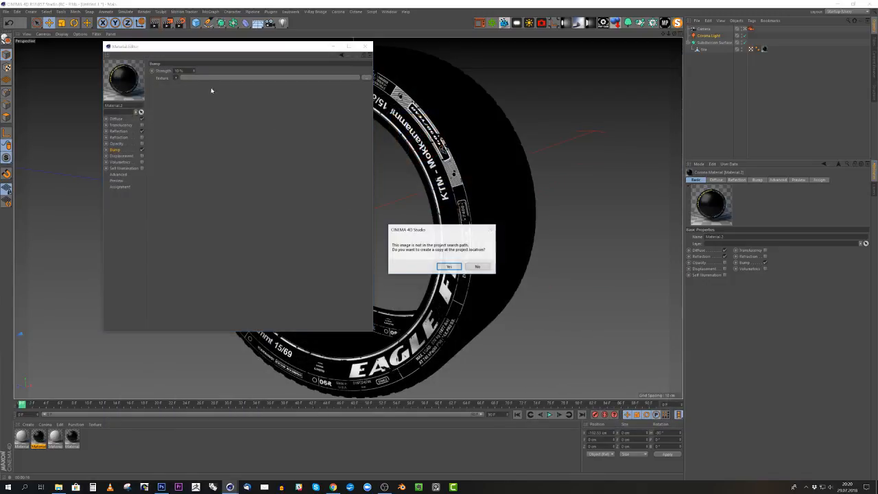
click(478, 266)
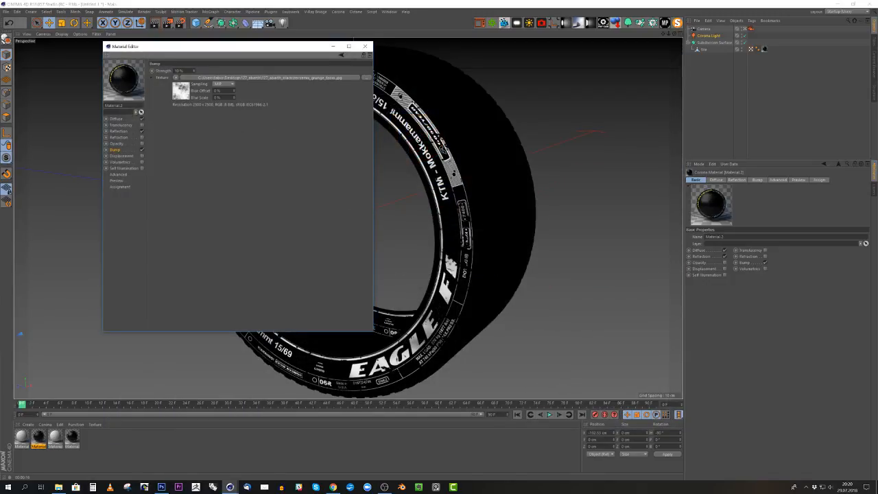
- Set the sidewall material's bump strength to 2% and close the Material Editor
drag(185, 70, 163, 71)
text(2)
key(Return)
click(364, 46)
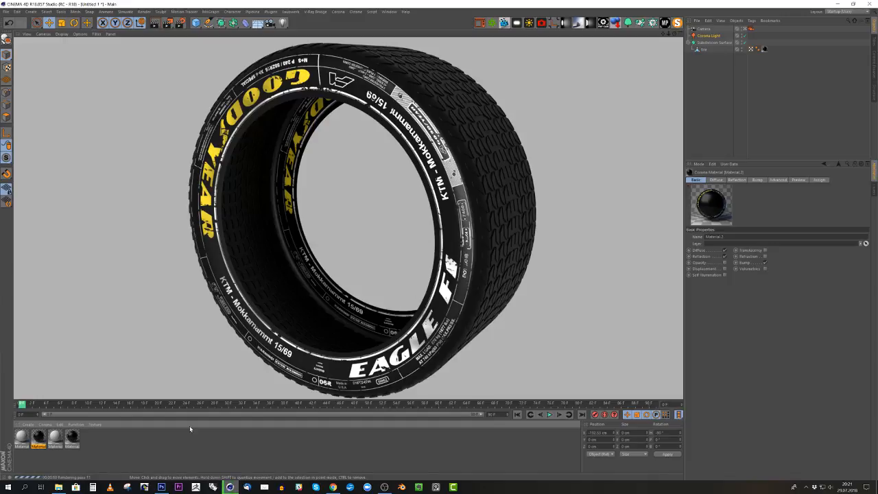
- Switch to Chrome and enlarge the side-view Fiat 127 Abarth Black render on Behance to examine its tires
click(333, 487)
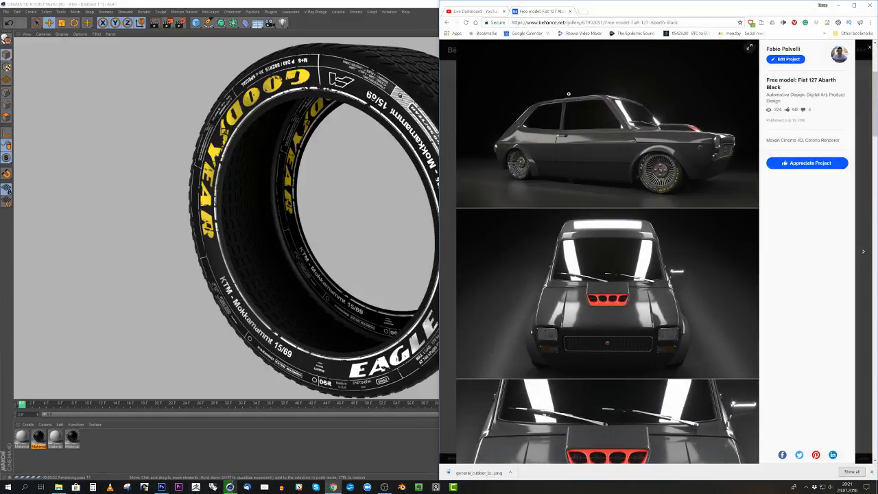
click(666, 171)
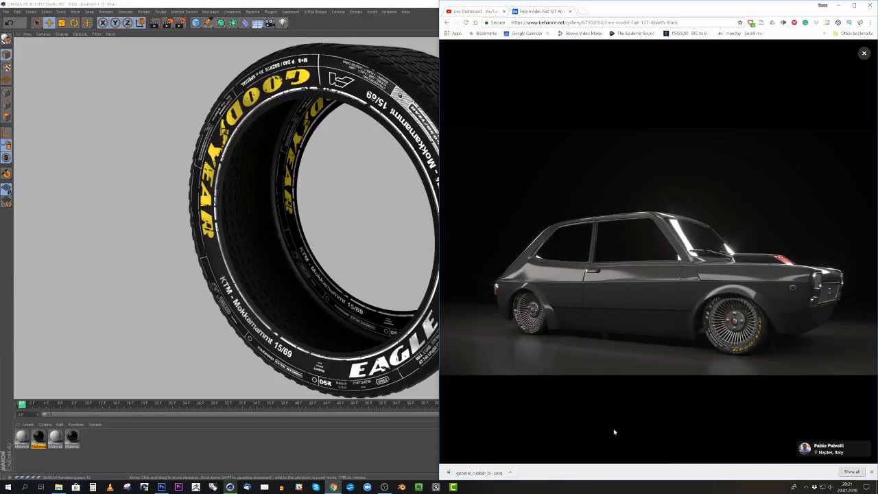
drag(799, 8, 696, 1)
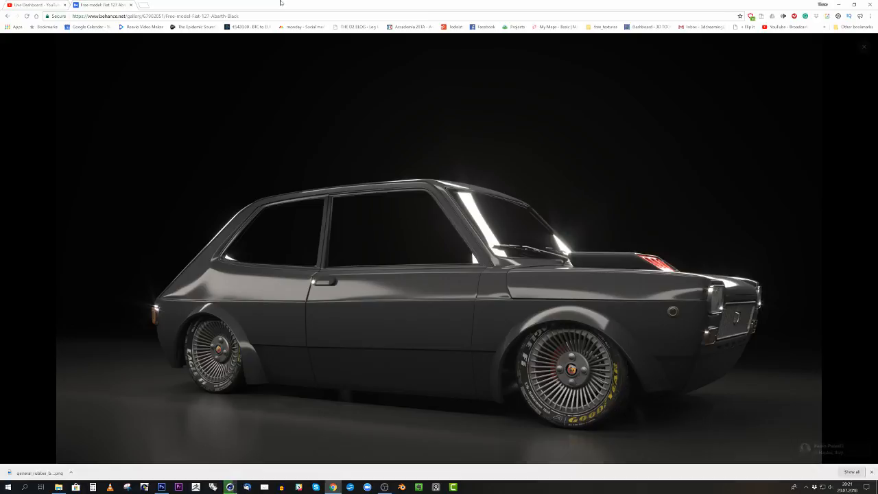
drag(280, 3, 124, 1)
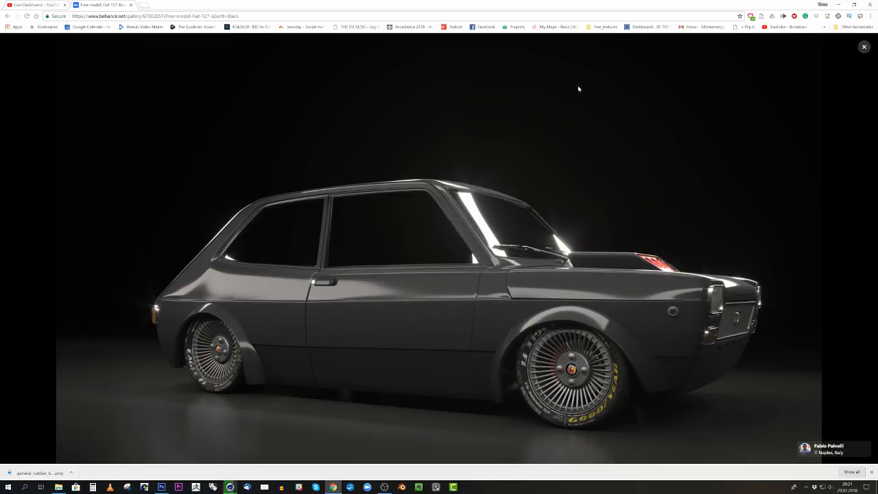
- Place the browser beside the Cinema 4D tire render and show the YouTube Live Dashboard
key(super+Right)
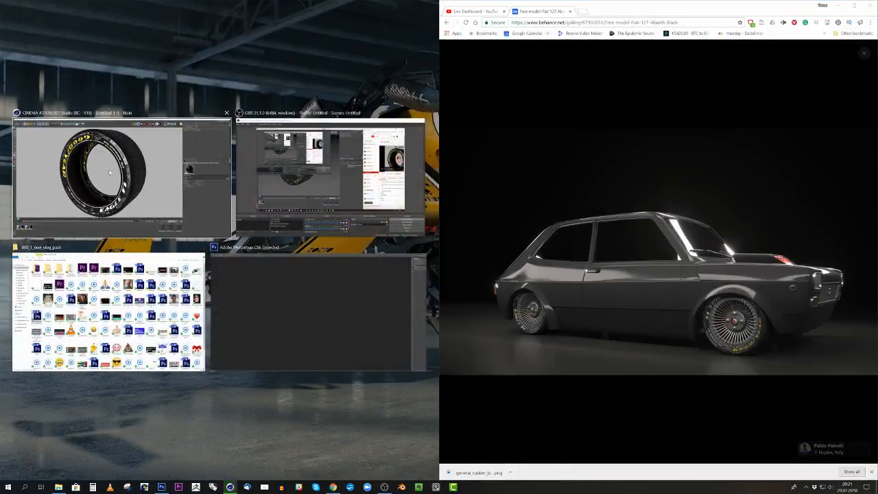
click(110, 173)
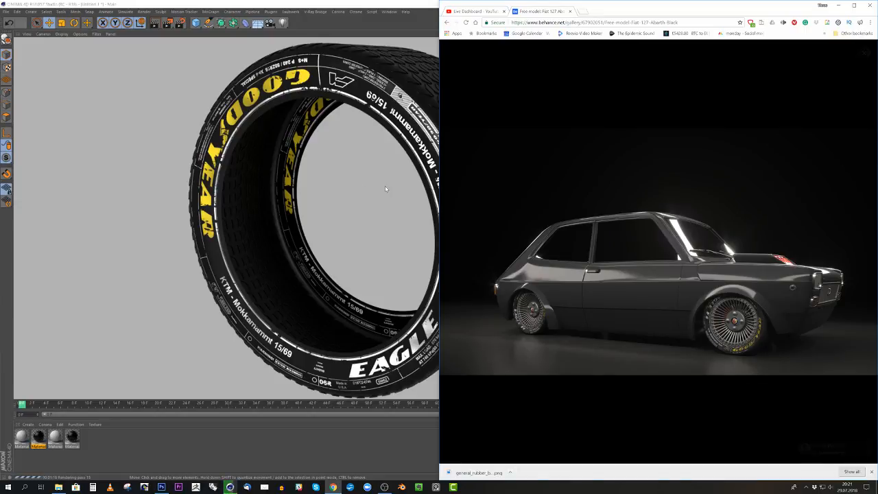
click(475, 11)
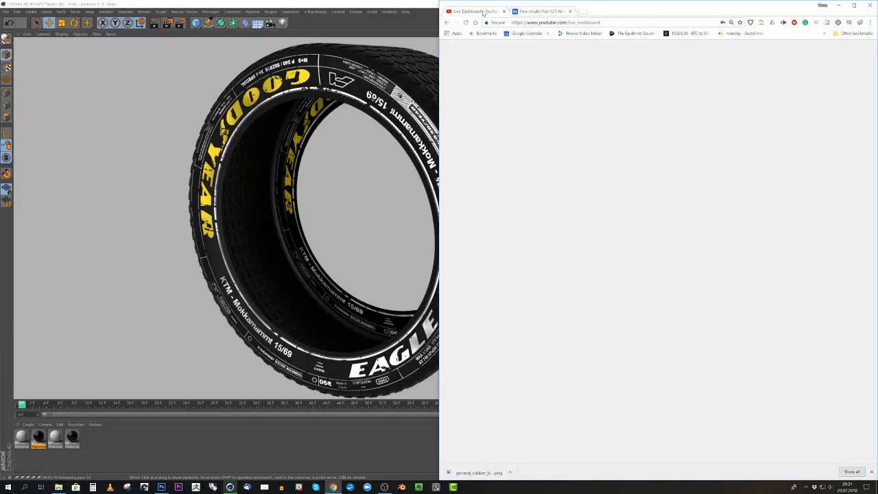